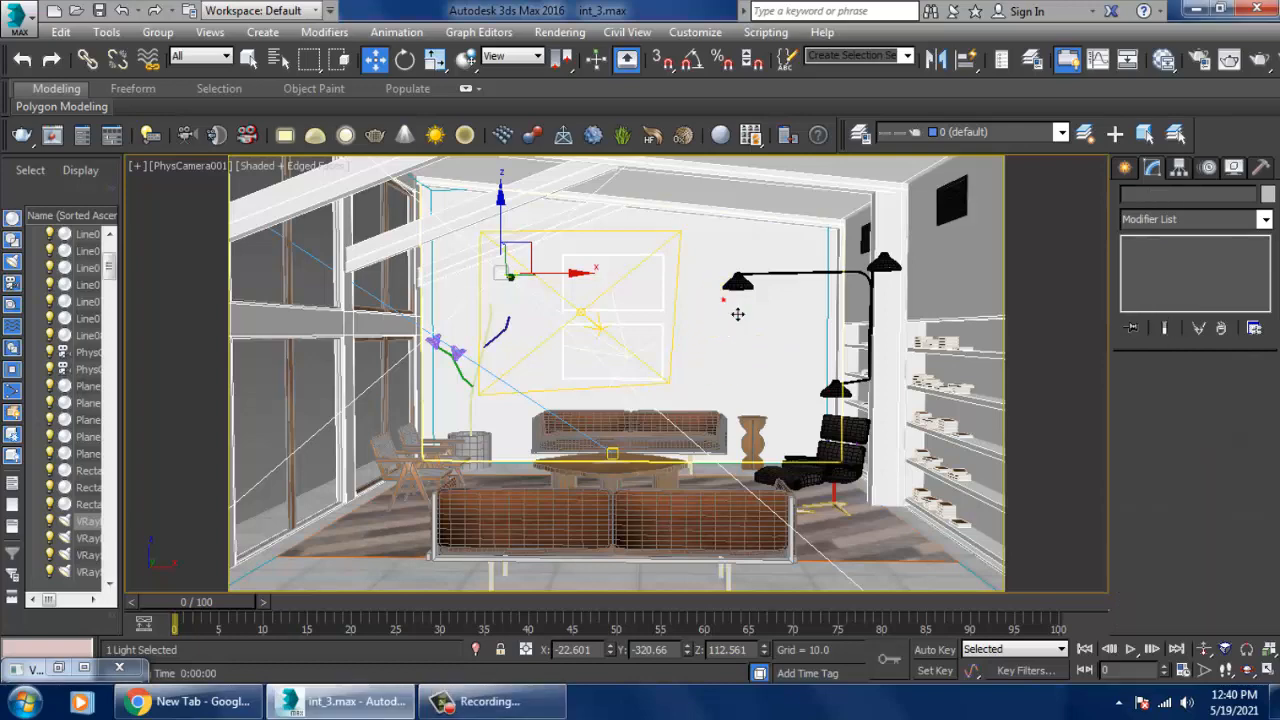
Create a physical camera from a perspective view angled across the living room toward the sofas, floor lamp and shelves
{"action": "key", "text": "p"}
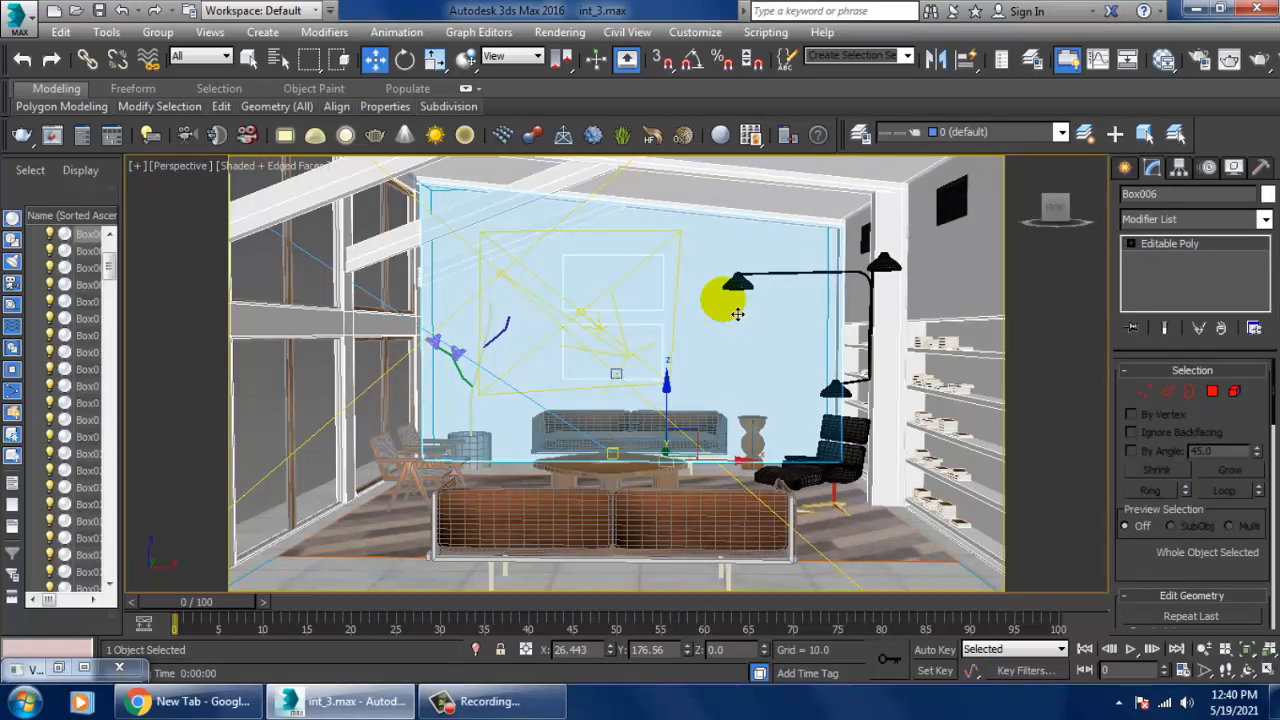
{"action": "key", "text": "shift+f"}
{"action": "scroll", "coordinate": [737, 314], "scroll_direction": "down", "scroll_amount": 8}
{"action": "middle_click_drag", "start_coordinate": [737, 314], "coordinate": [970, 402], "text": "alt"}
{"action": "scroll", "coordinate": [800, 510], "scroll_direction": "up", "scroll_amount": 3}
{"action": "middle_click_drag", "start_coordinate": [970, 402], "coordinate": [691, 417]}
{"action": "scroll", "coordinate": [671, 457], "scroll_direction": "up", "scroll_amount": 5}
{"action": "middle_click_drag", "start_coordinate": [607, 560], "coordinate": [725, 430]}
{"action": "middle_click_drag", "start_coordinate": [725, 430], "coordinate": [703, 512]}
{"action": "scroll", "coordinate": [672, 455], "scroll_direction": "down", "scroll_amount": 1}
{"action": "scroll", "coordinate": [594, 480], "scroll_direction": "down", "scroll_amount": 4}
{"action": "scroll", "coordinate": [608, 484], "scroll_direction": "up", "scroll_amount": 4}
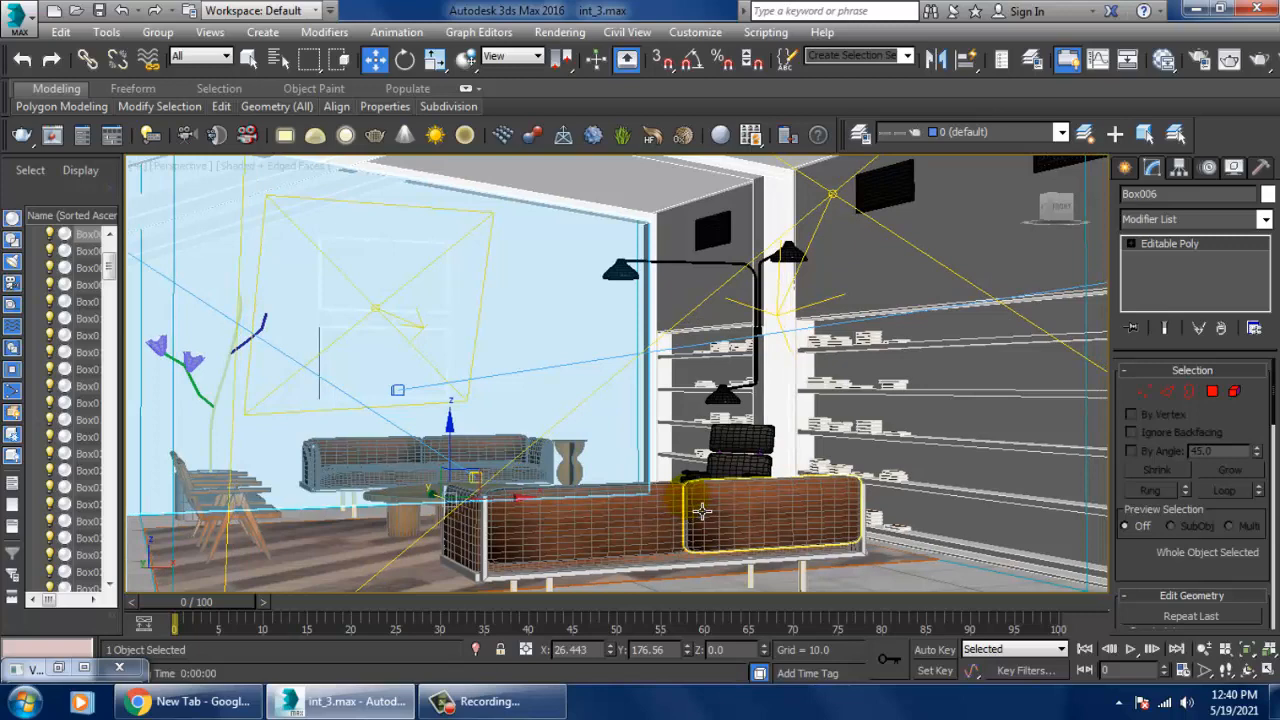
{"action": "scroll", "coordinate": [703, 512], "scroll_direction": "down", "scroll_amount": 2}
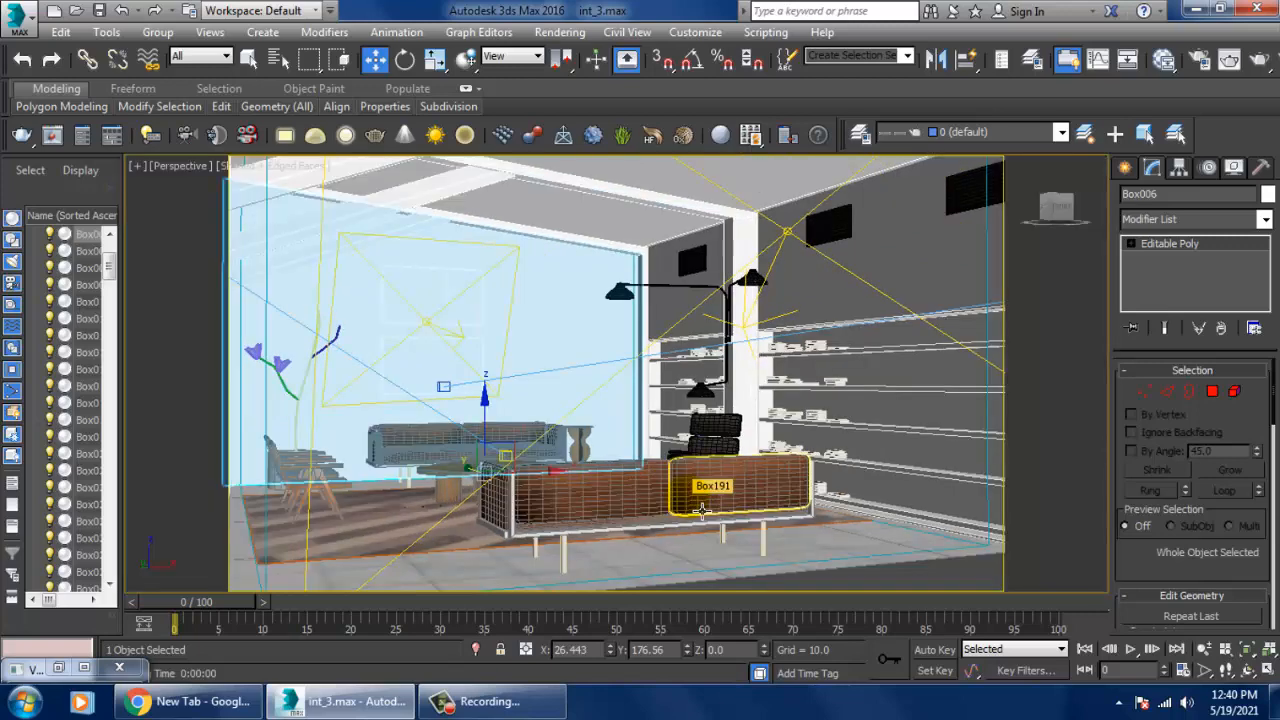
{"action": "middle_click_drag", "start_coordinate": [703, 512], "coordinate": [746, 486], "text": "alt"}
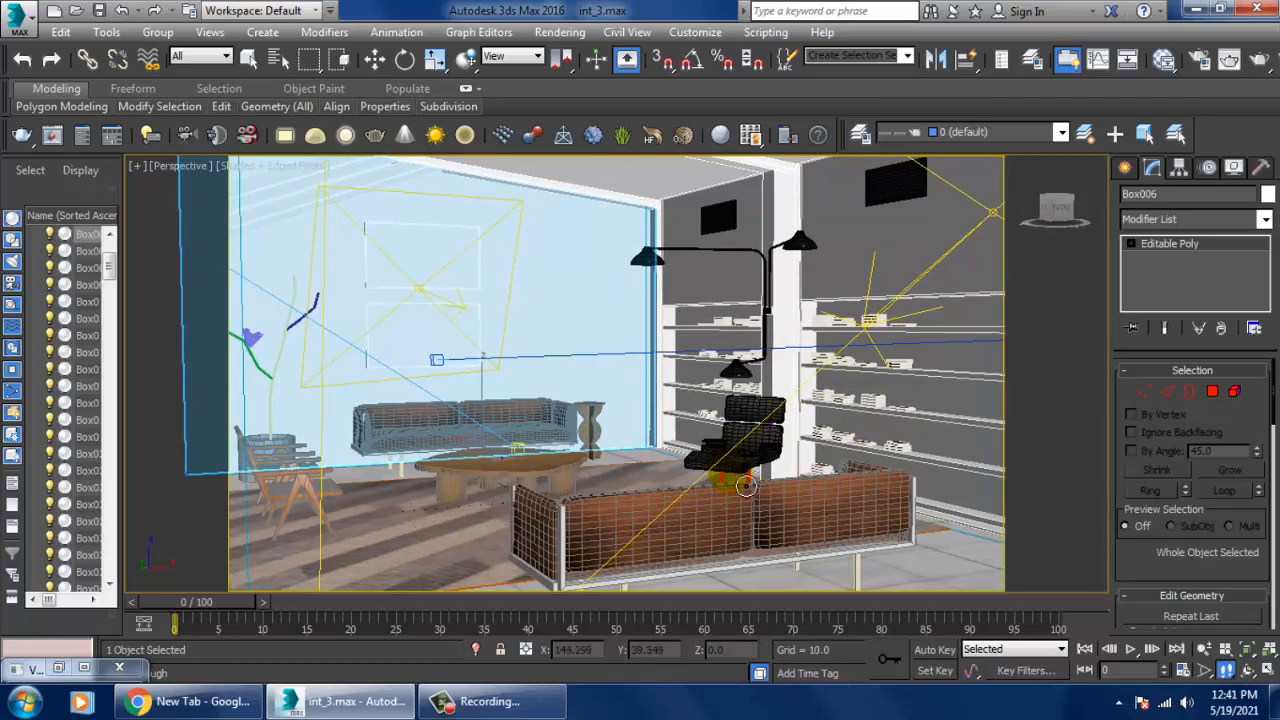
{"action": "key", "text": "ctrl+c"}
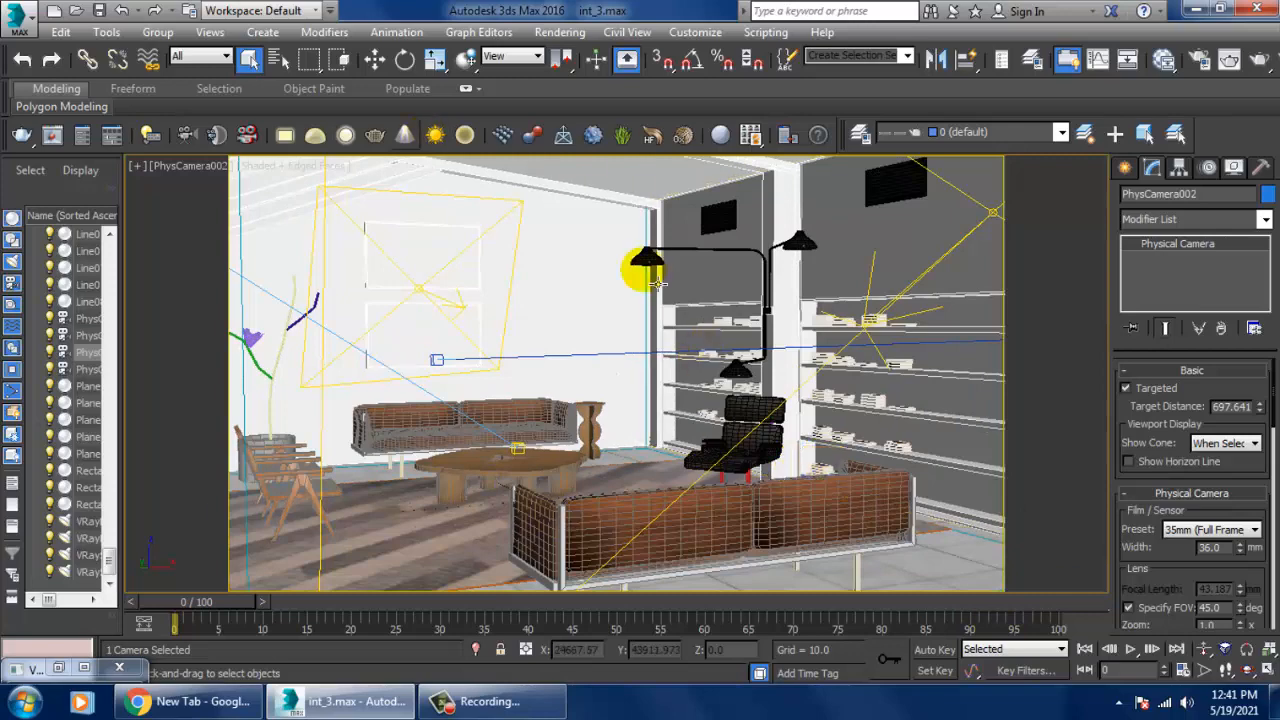
Replace the V-Ray GI environment map in the render setup with the bitmap autumn_park.jpg
{"action": "left_click", "coordinate": [560, 32]}
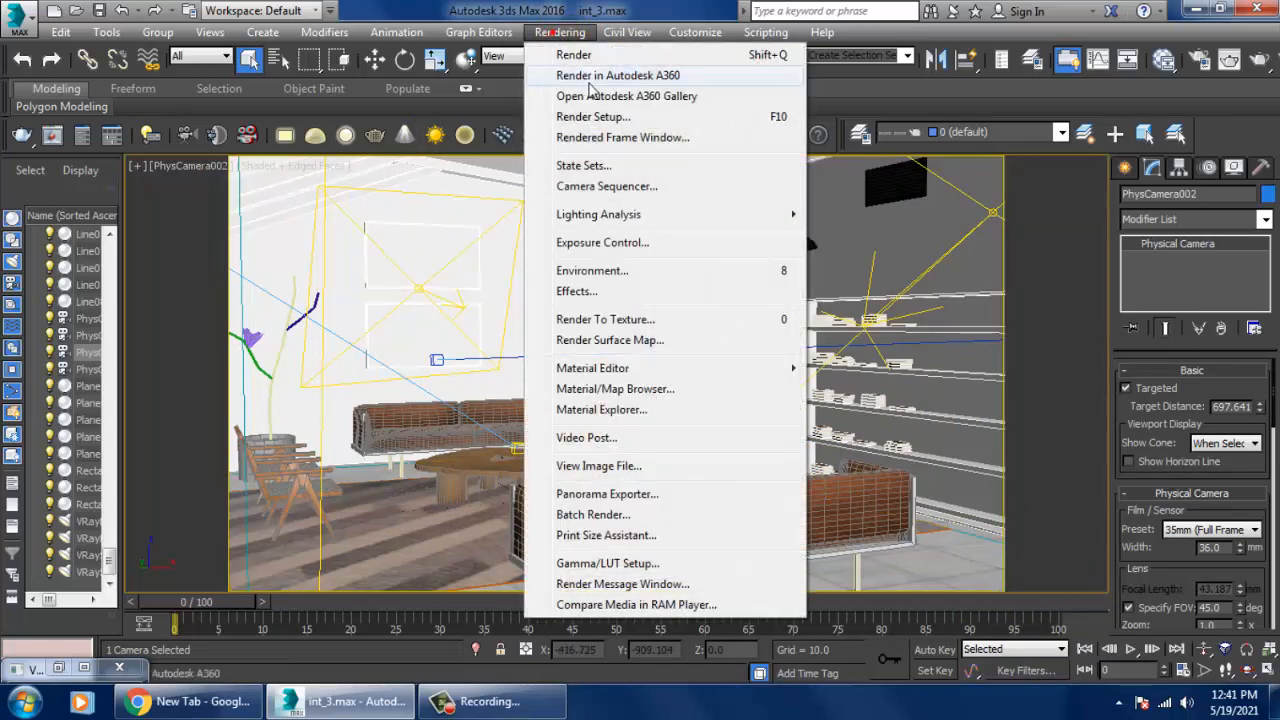
{"action": "left_click", "coordinate": [760, 114]}
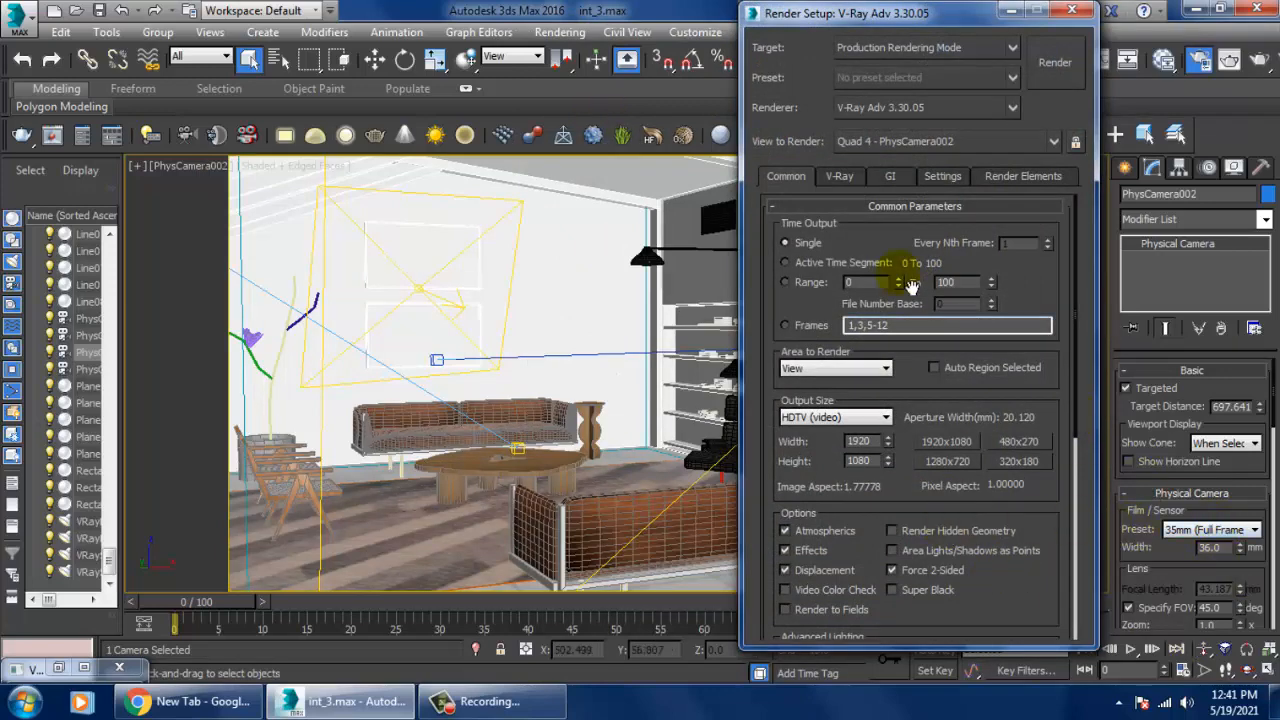
{"action": "left_click", "coordinate": [842, 178]}
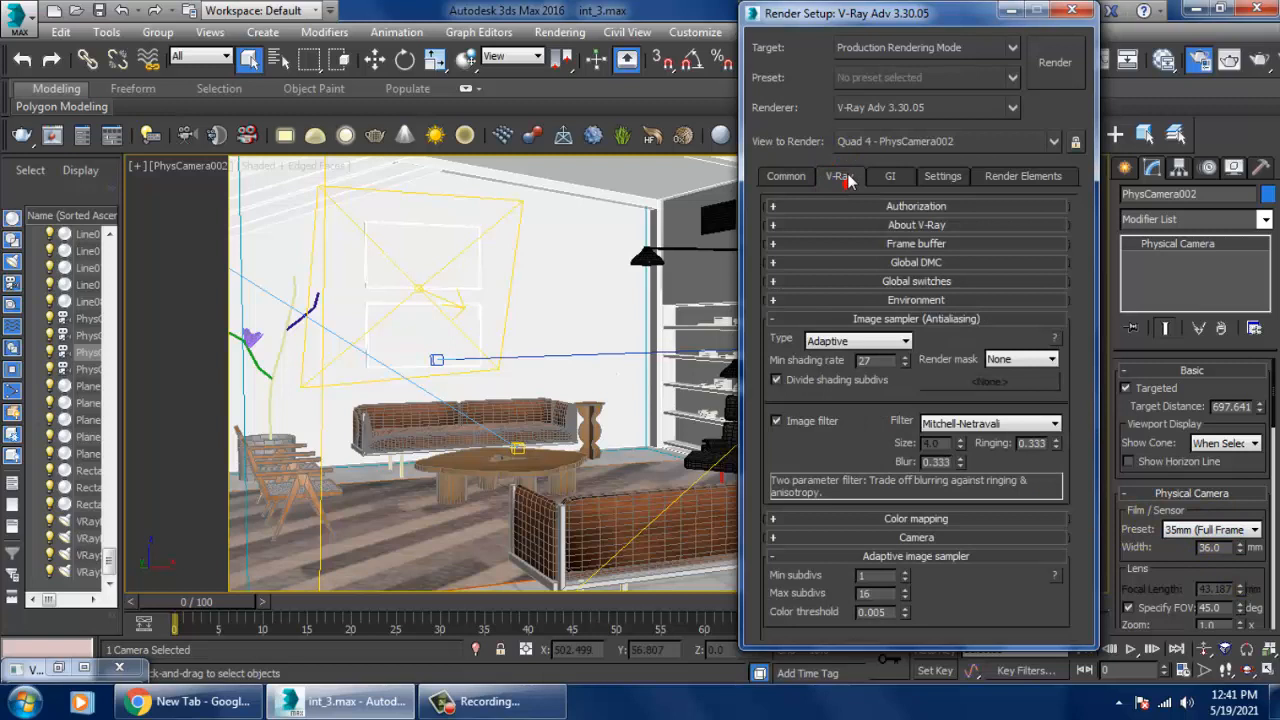
{"action": "left_click", "coordinate": [920, 300]}
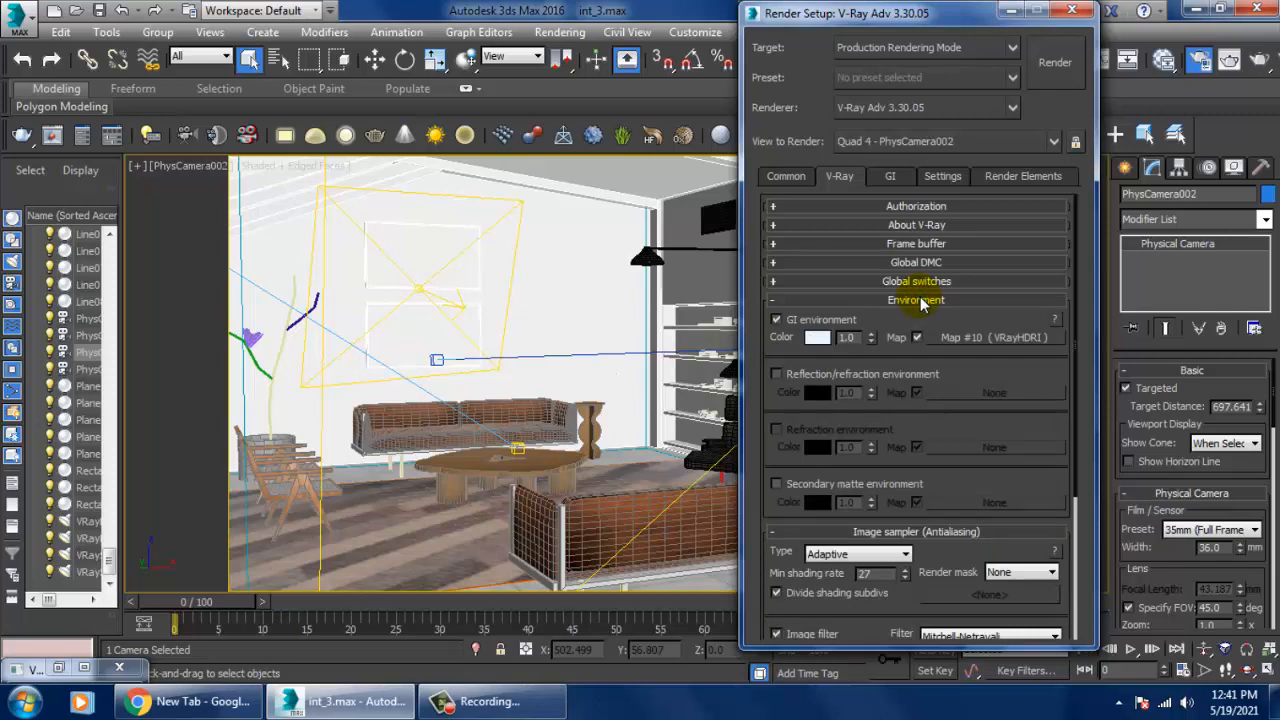
{"action": "left_click", "coordinate": [991, 337]}
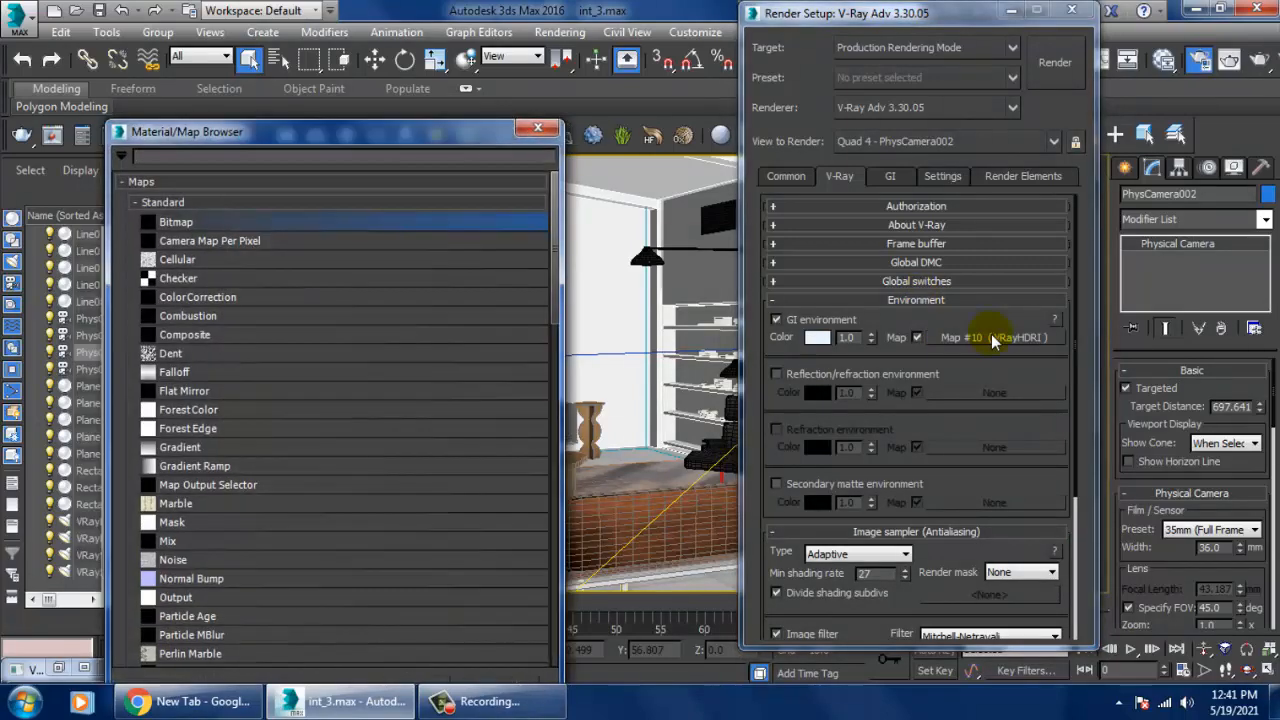
{"action": "double_click", "coordinate": [192, 221]}
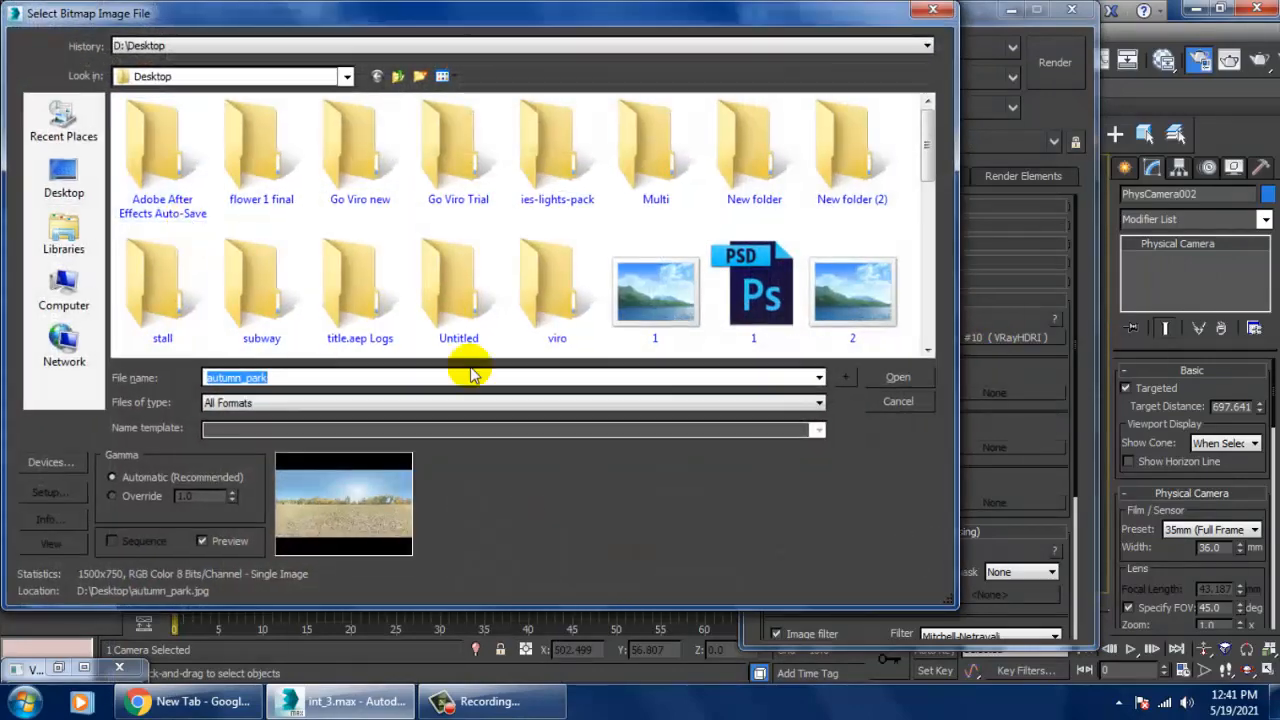
{"action": "left_click", "coordinate": [913, 377]}
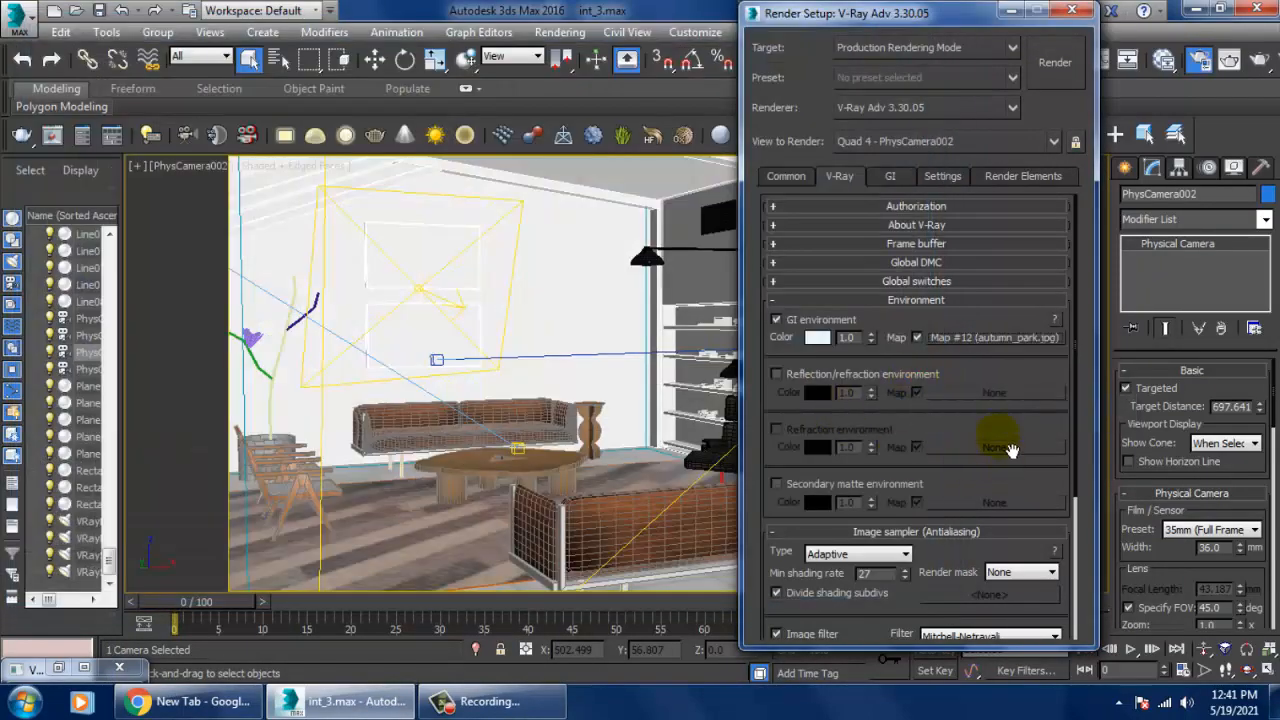
Set the image sampler type to Adaptive subdivision and the image filter to VRayLanczosFilter
{"action": "left_click_drag", "start_coordinate": [1001, 434], "coordinate": [1008, 186]}
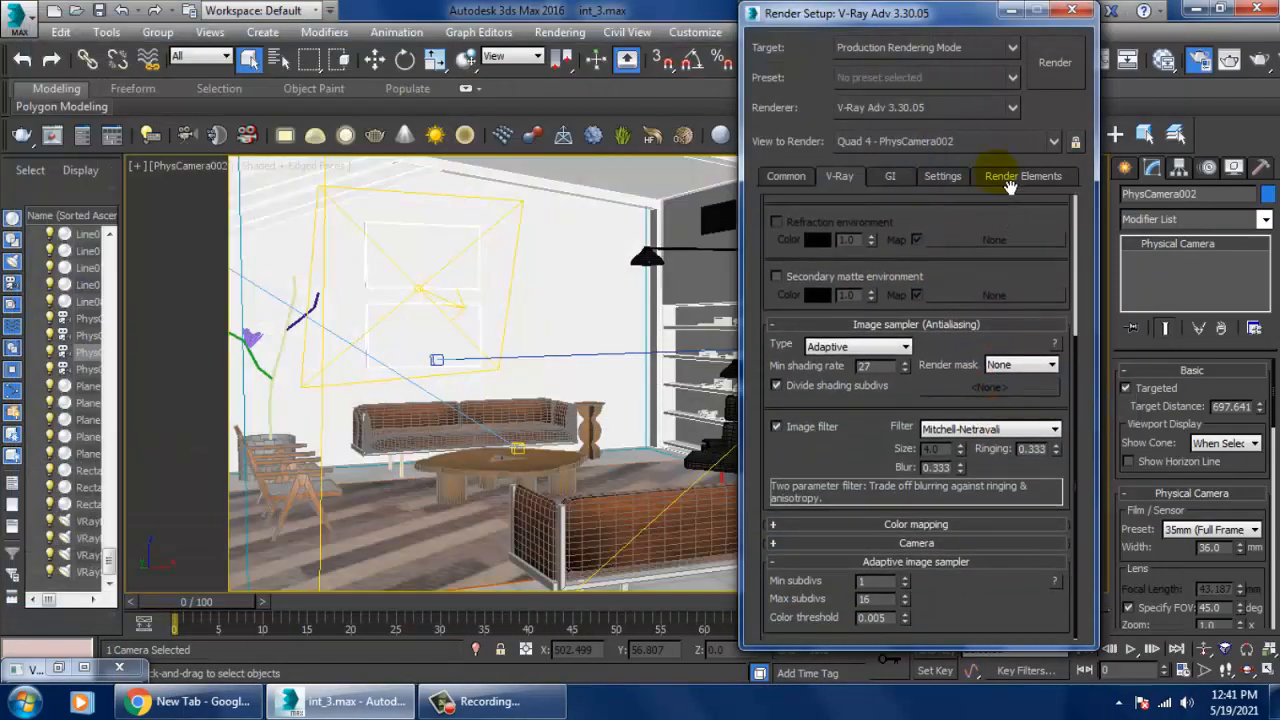
{"action": "left_click", "coordinate": [865, 345]}
{"action": "left_click", "coordinate": [870, 386]}
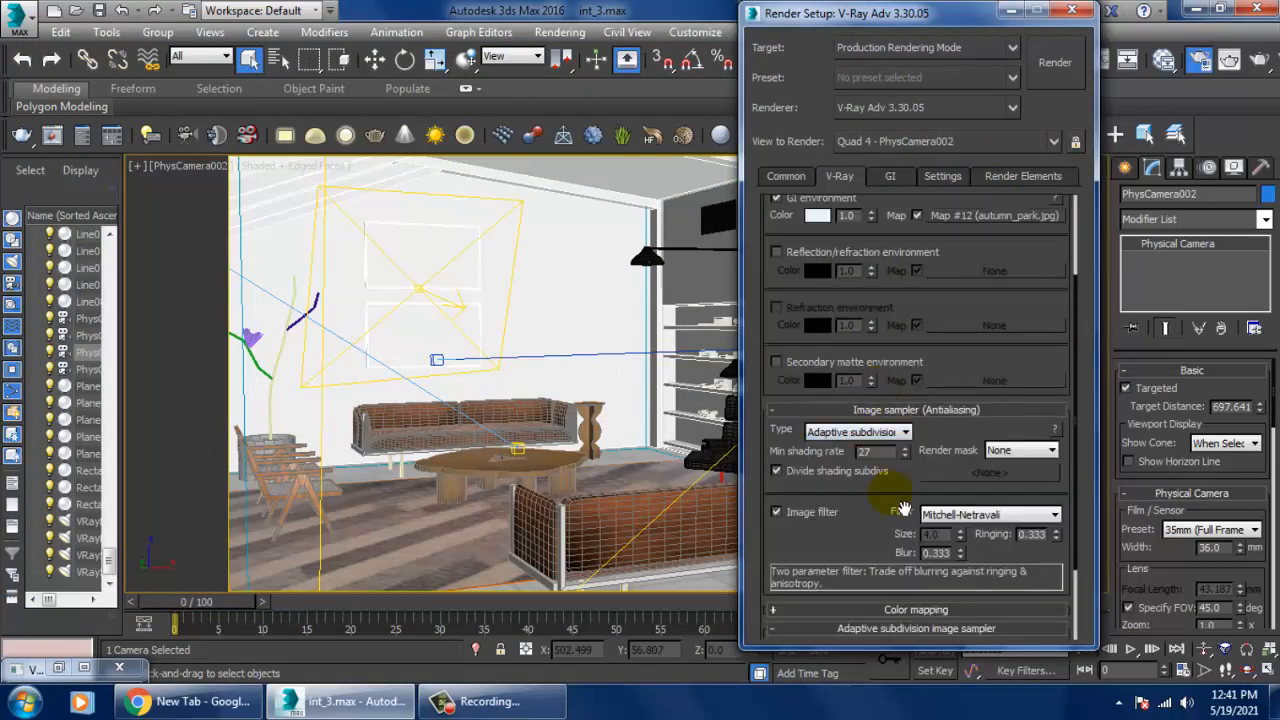
{"action": "left_click_drag", "start_coordinate": [890, 531], "coordinate": [890, 428]}
{"action": "left_click", "coordinate": [968, 411]}
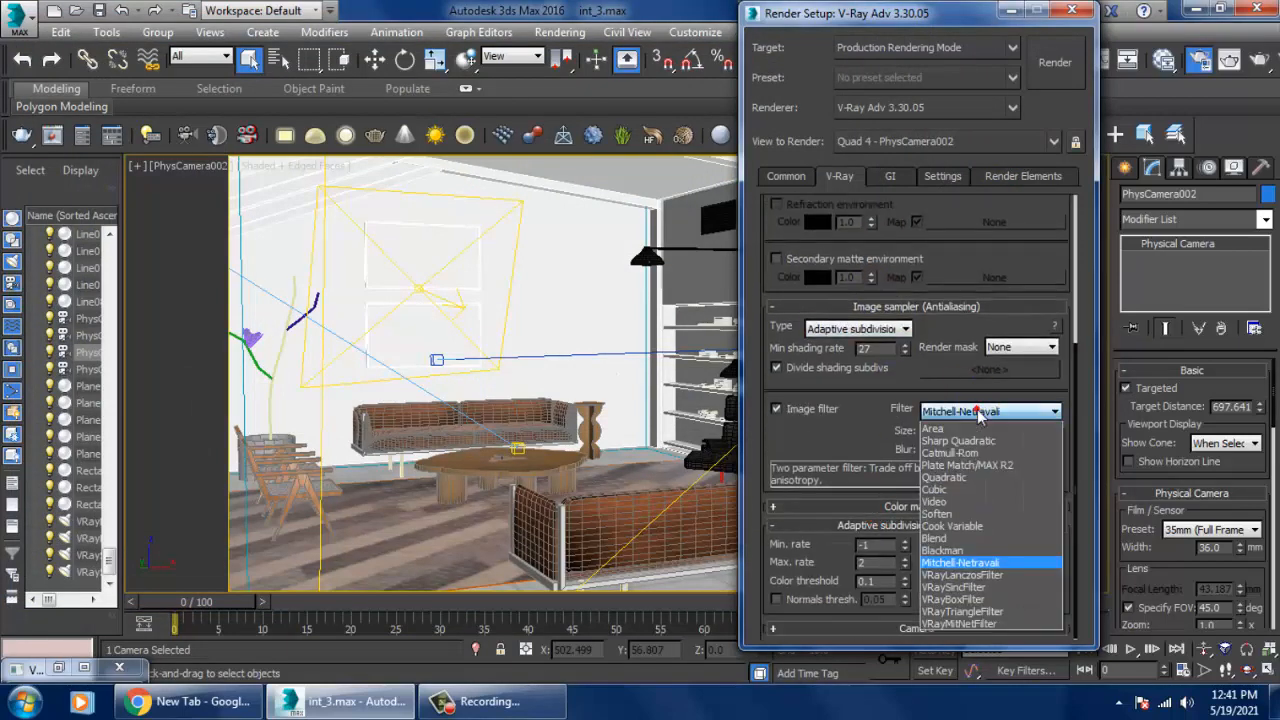
{"action": "left_click", "coordinate": [966, 576]}
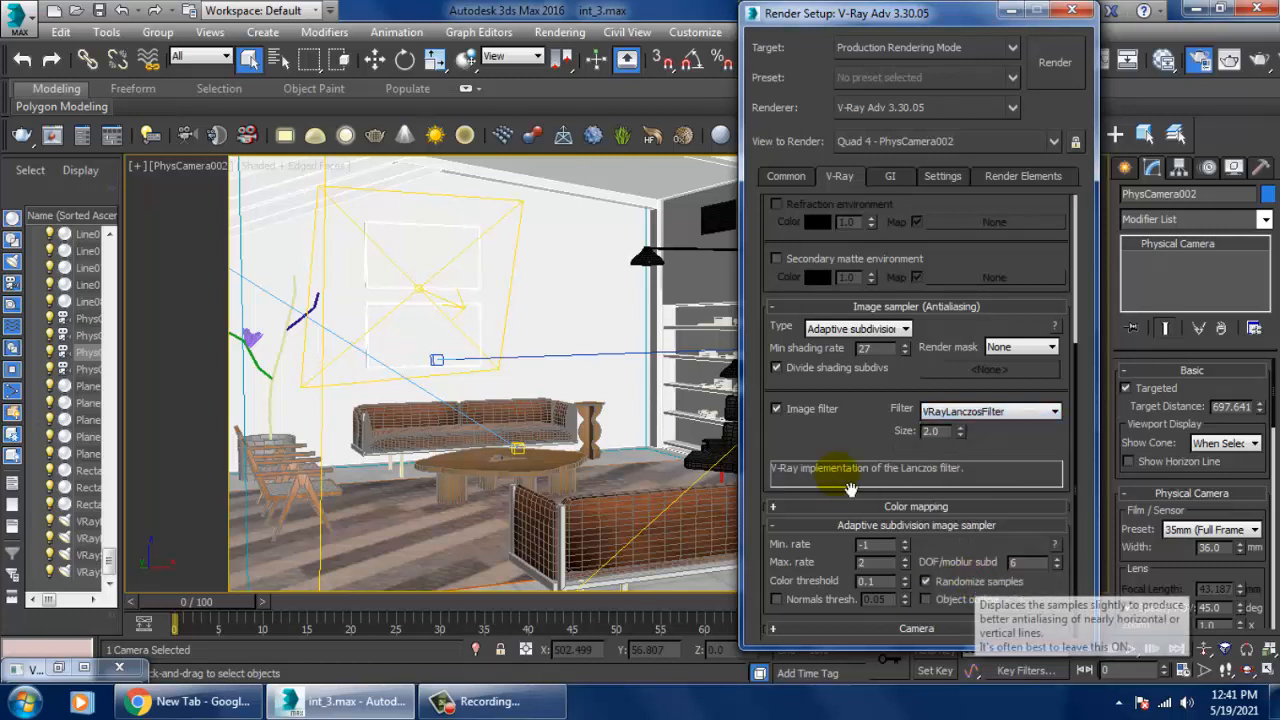
Use Exponential color mapping and set the adaptive subdivision sampler's min rate to 2 and max rate to 4
{"action": "left_click", "coordinate": [905, 506]}
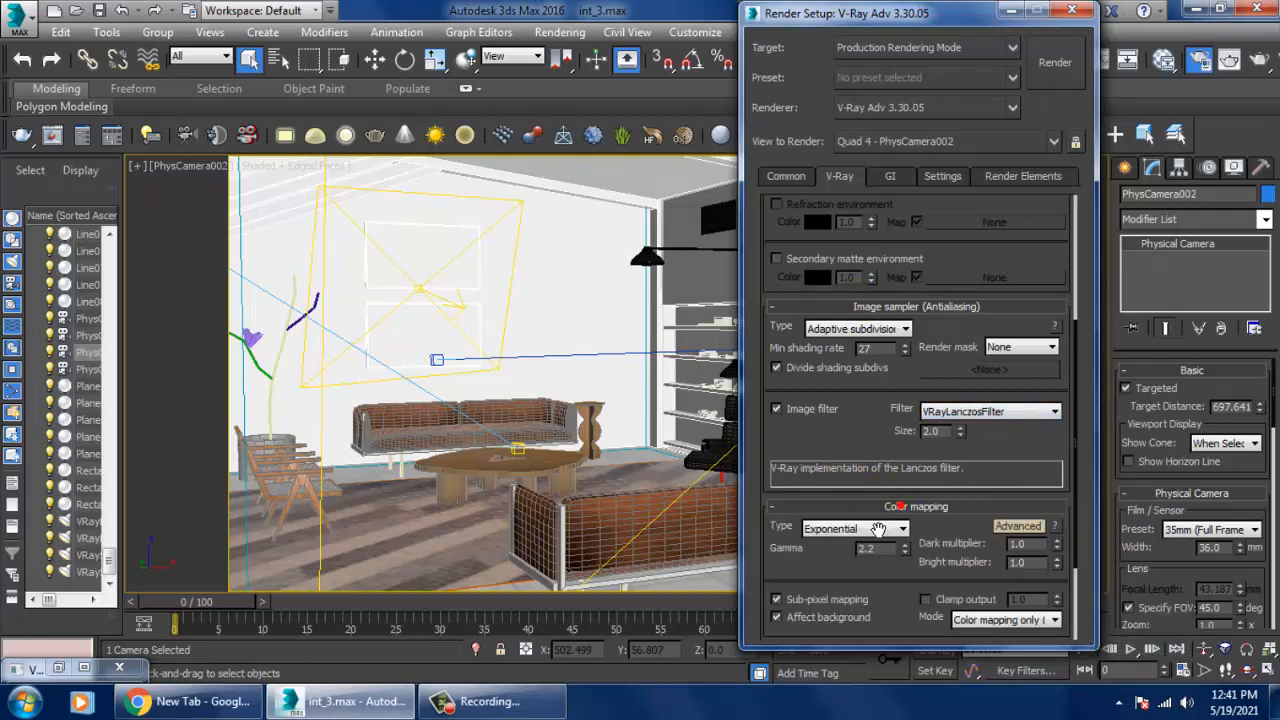
{"action": "left_click", "coordinate": [855, 528]}
{"action": "left_click", "coordinate": [864, 558]}
{"action": "scroll", "coordinate": [848, 588], "scroll_direction": "down", "scroll_amount": 3}
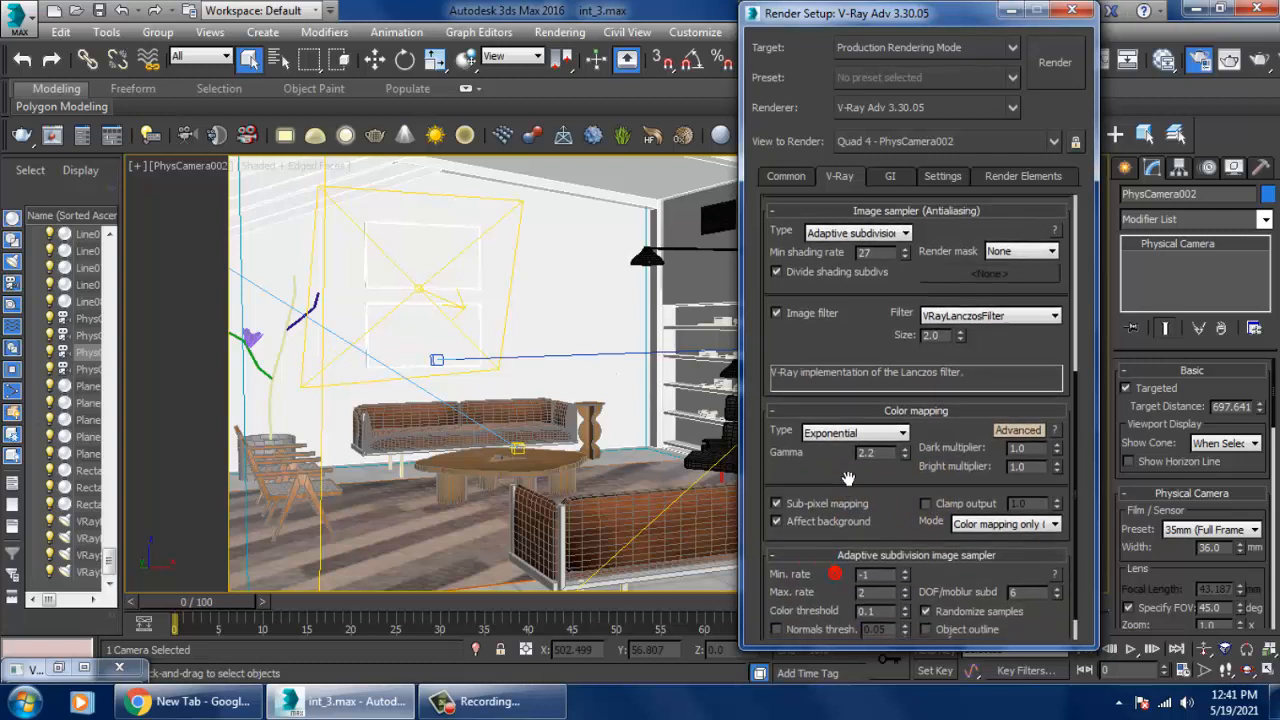
{"action": "double_click", "coordinate": [865, 544]}
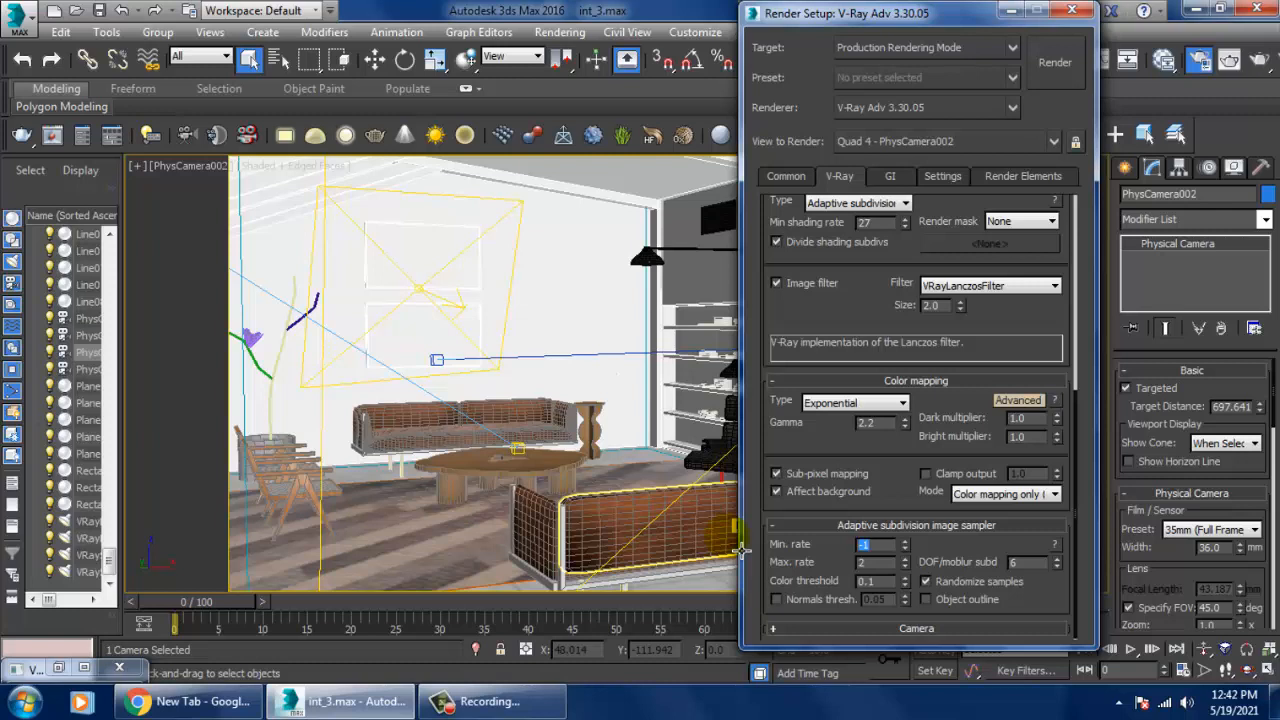
{"action": "type", "text": "2"}
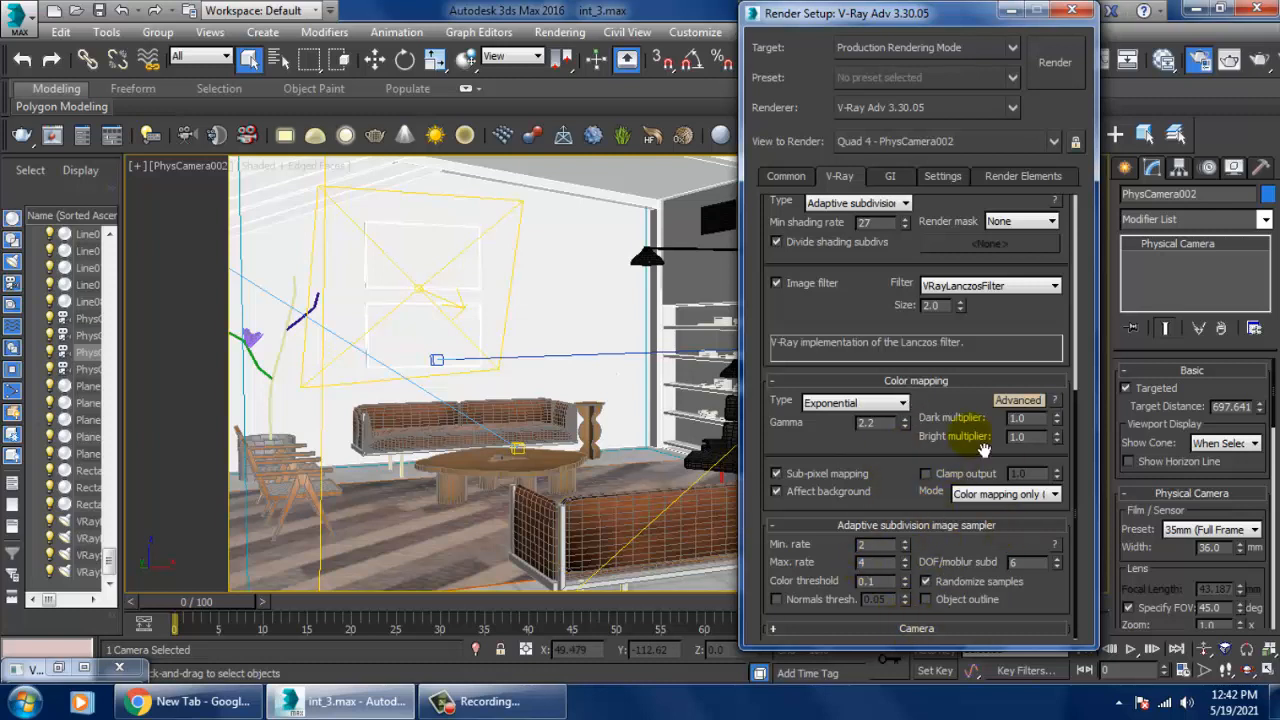
Use Irradiance map as the primary GI engine and Light cache as the secondary engine
{"action": "left_click", "coordinate": [890, 175]}
{"action": "left_click", "coordinate": [907, 249]}
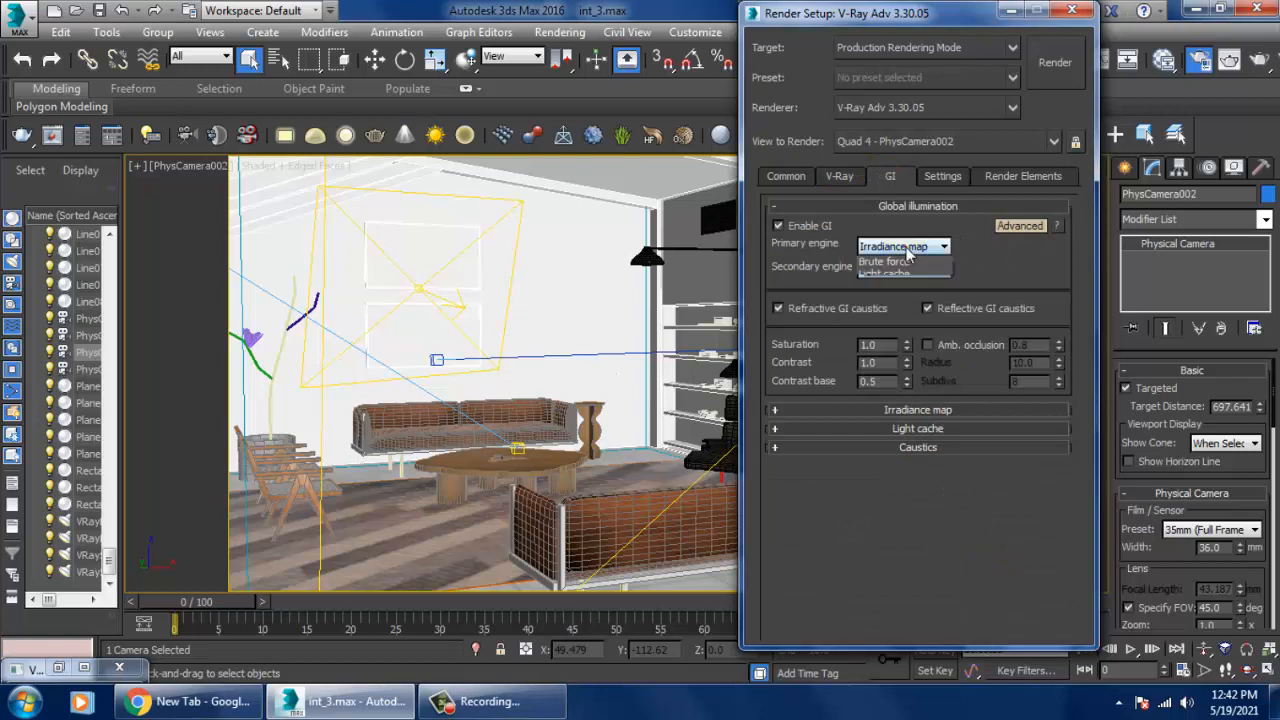
{"action": "left_click", "coordinate": [918, 262]}
{"action": "left_click", "coordinate": [934, 270]}
{"action": "left_click", "coordinate": [934, 270]}
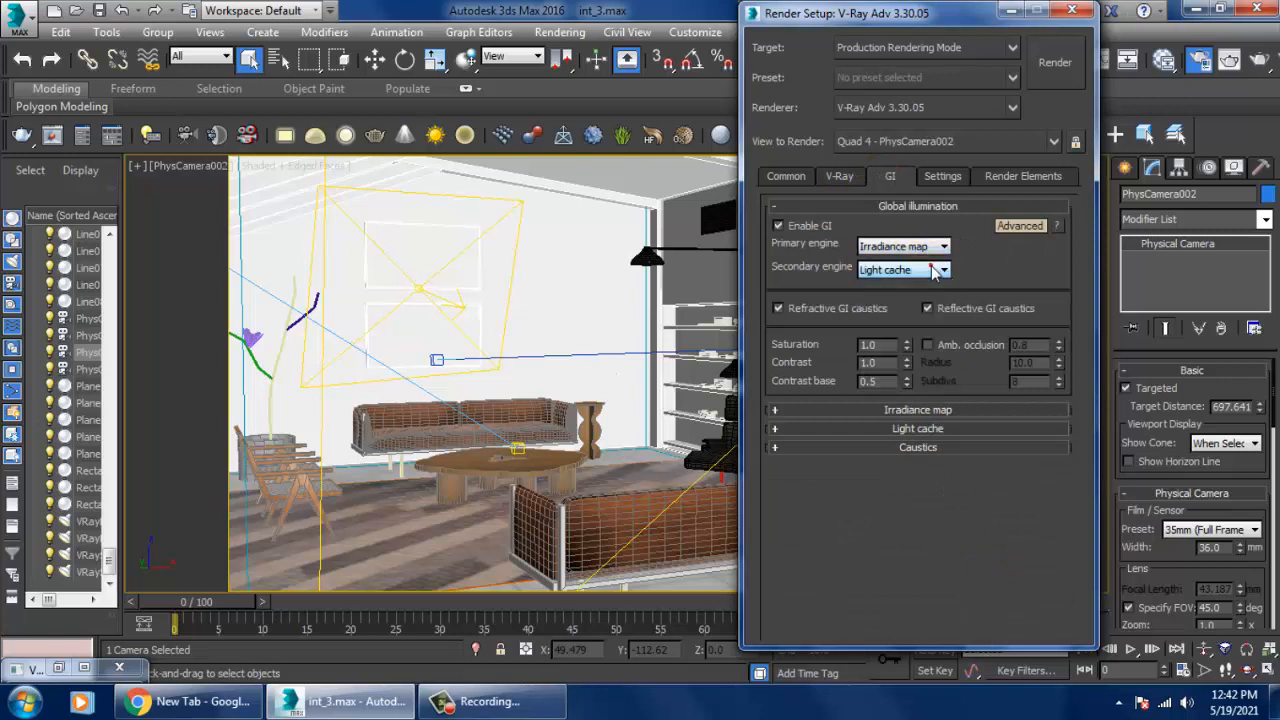
Set the irradiance map preset to Medium with 160 subdivs and enable detail enhancement
{"action": "left_click", "coordinate": [920, 410]}
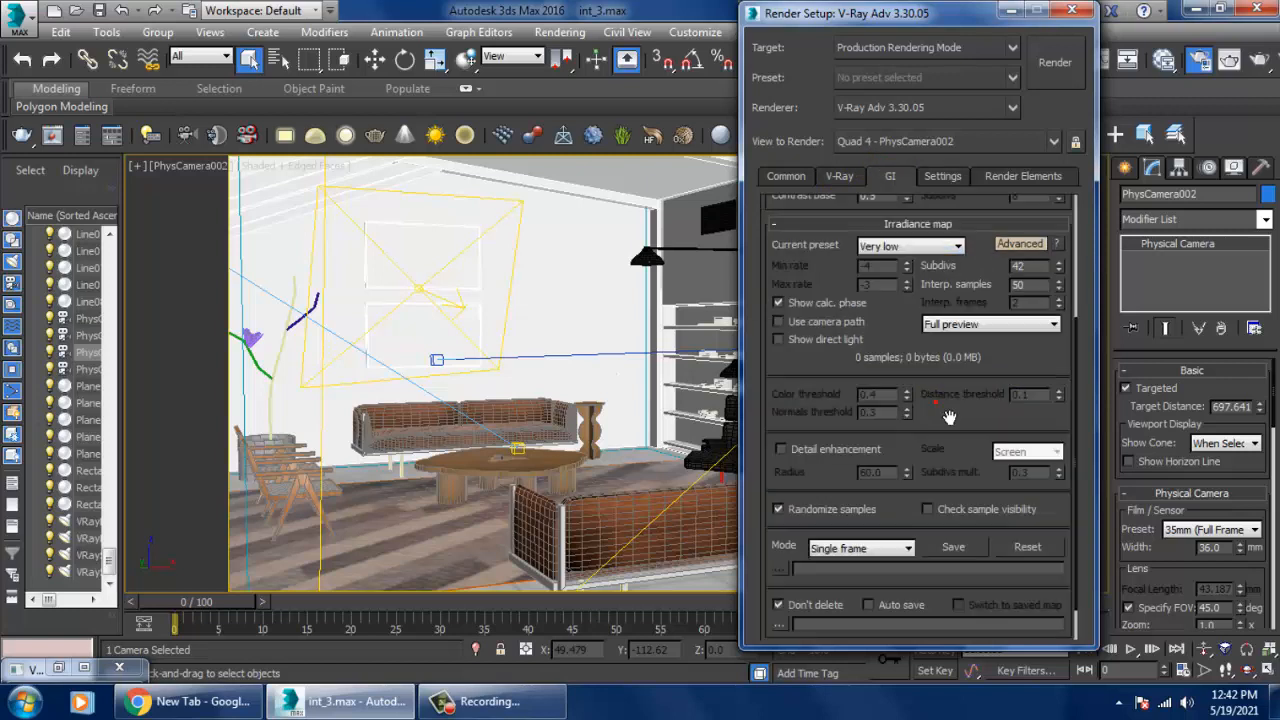
{"action": "left_click", "coordinate": [910, 247]}
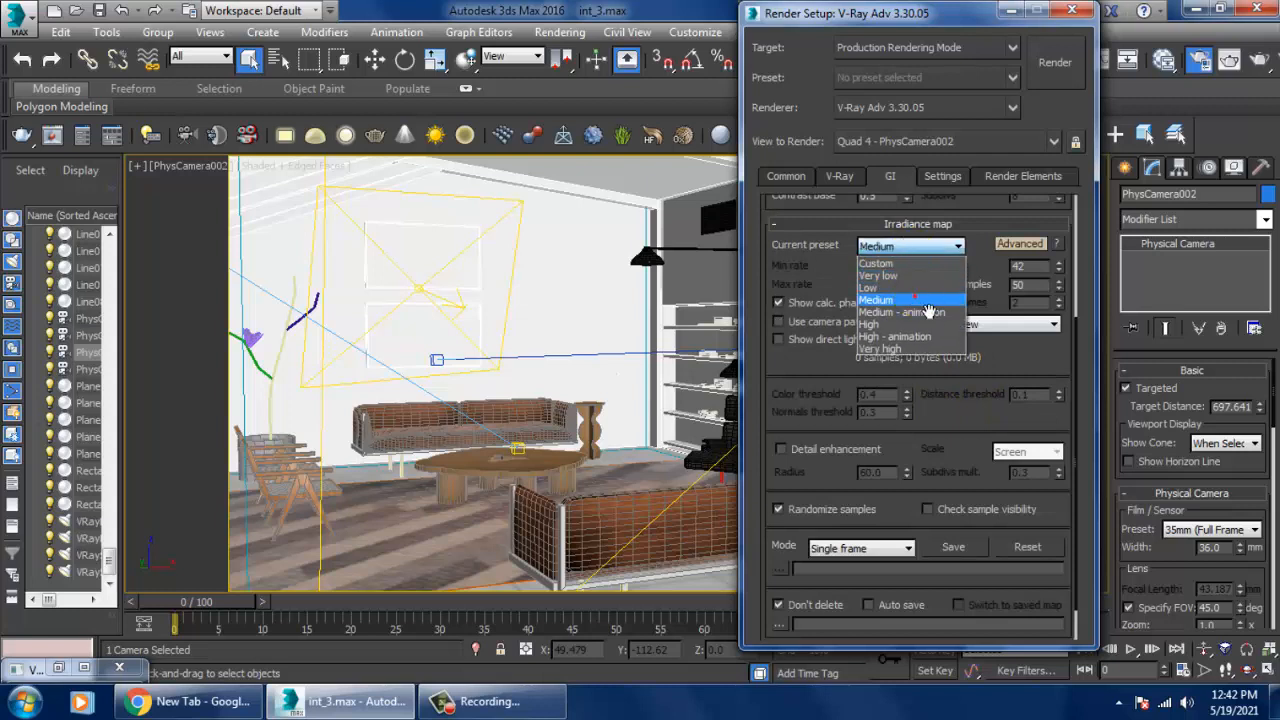
{"action": "left_click", "coordinate": [905, 289]}
{"action": "type", "text": "16"}
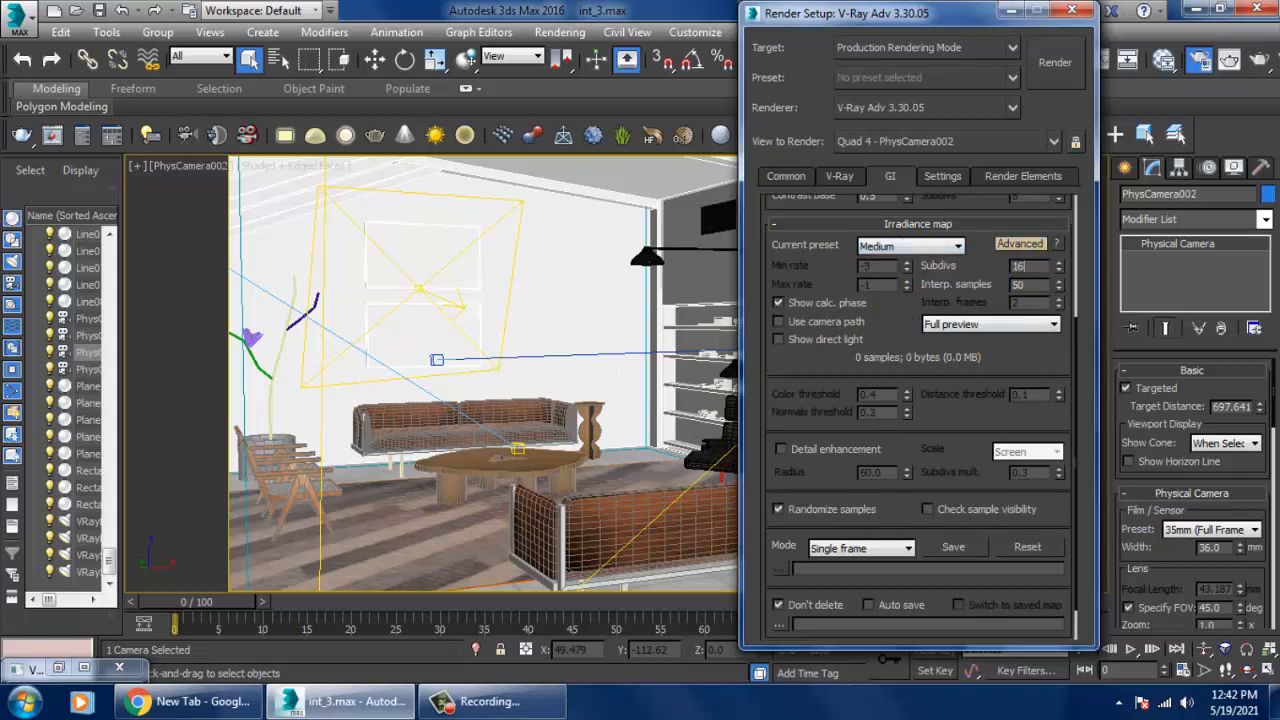
{"action": "type", "text": "0"}
{"action": "key", "text": "Tab"}
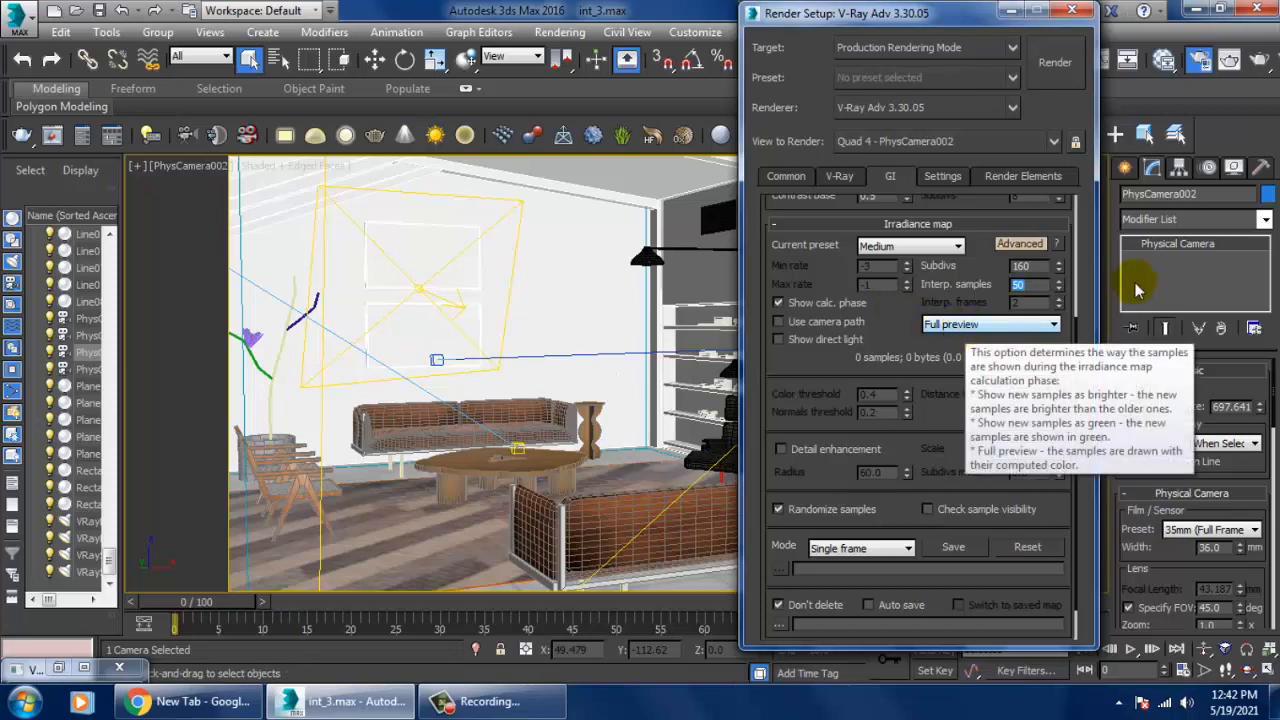
{"action": "left_click", "coordinate": [1046, 288]}
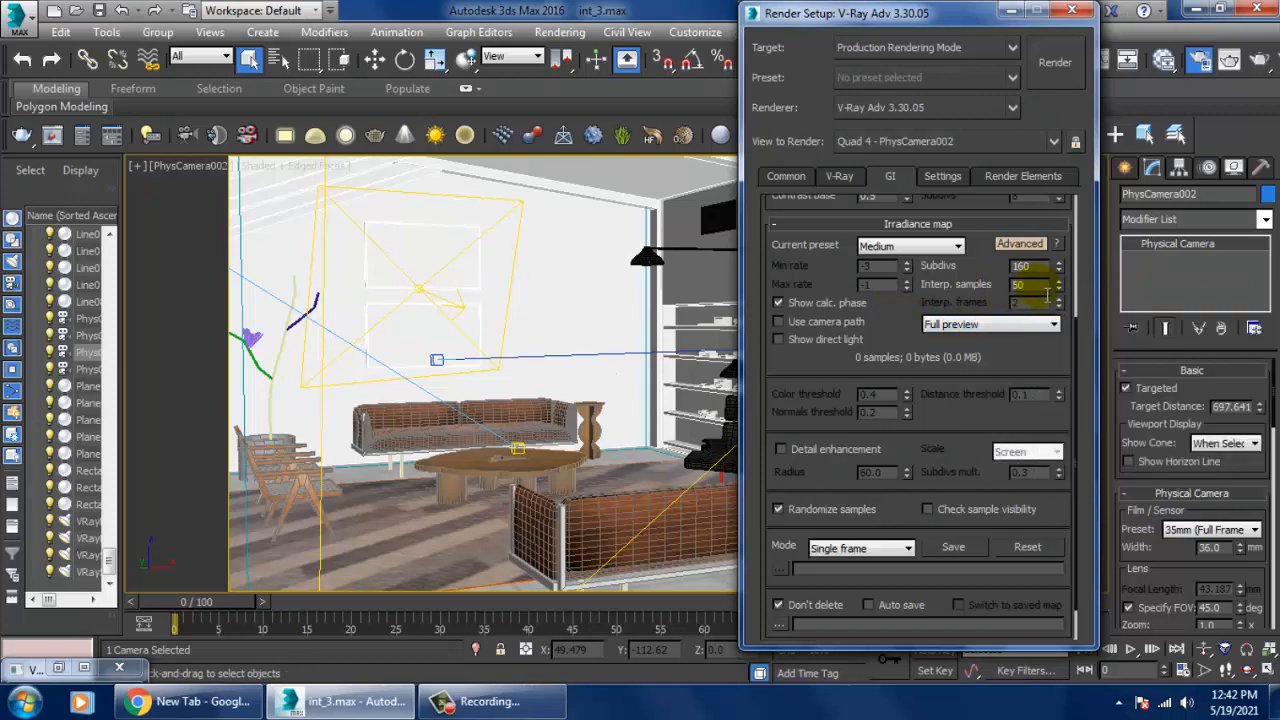
{"action": "left_click_drag", "start_coordinate": [941, 405], "coordinate": [943, 280]}
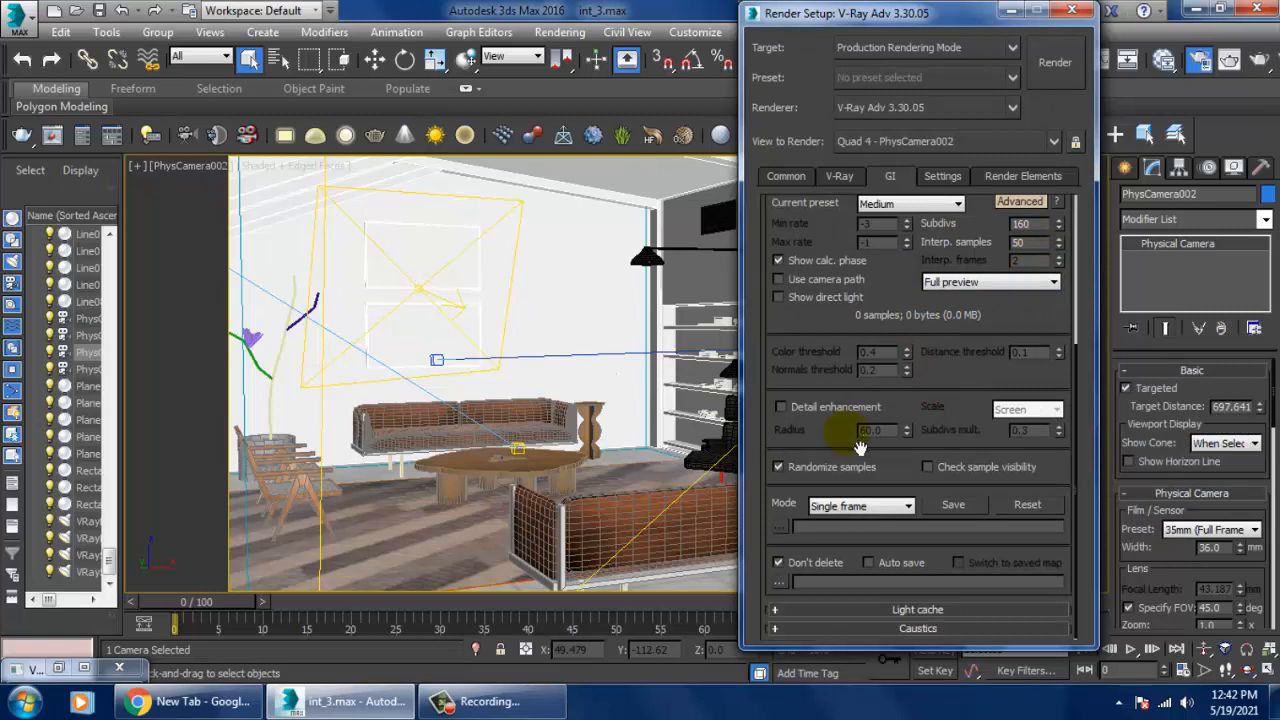
{"action": "left_click", "coordinate": [843, 408]}
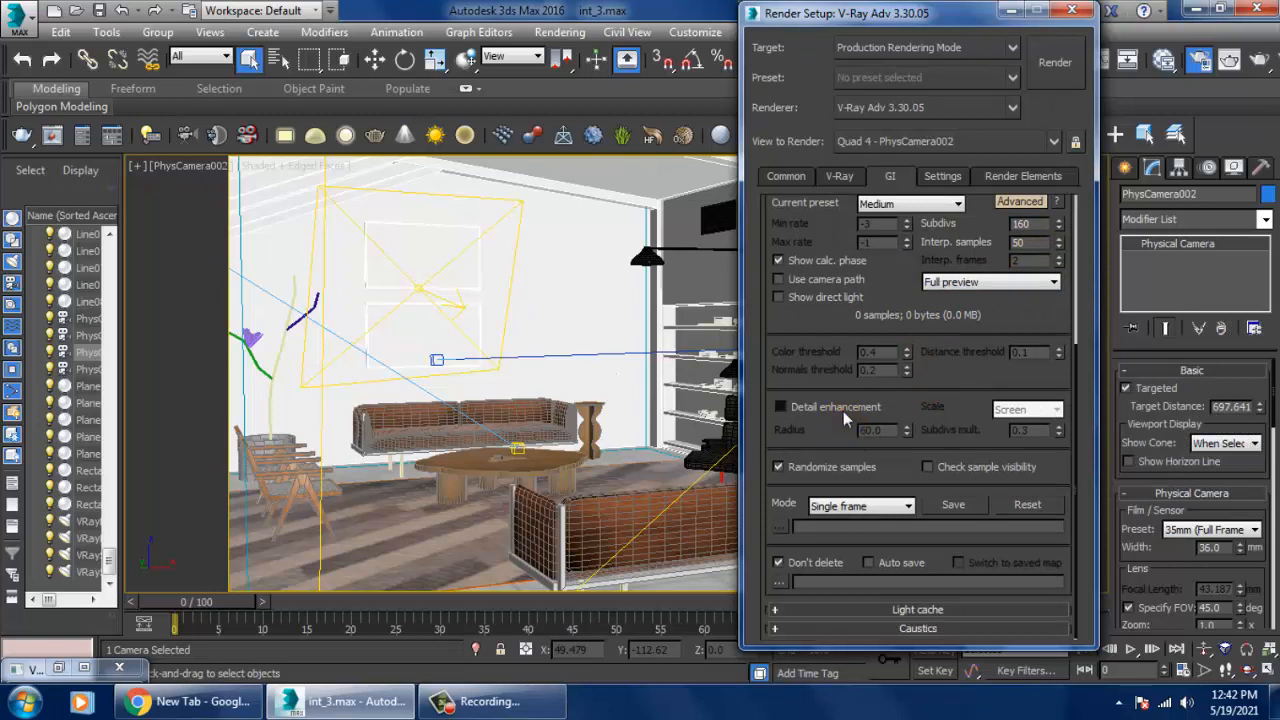
Set the light cache subdivs to 1200 and show its settings in Advanced mode
{"action": "left_click", "coordinate": [932, 612]}
{"action": "double_click", "coordinate": [874, 528]}
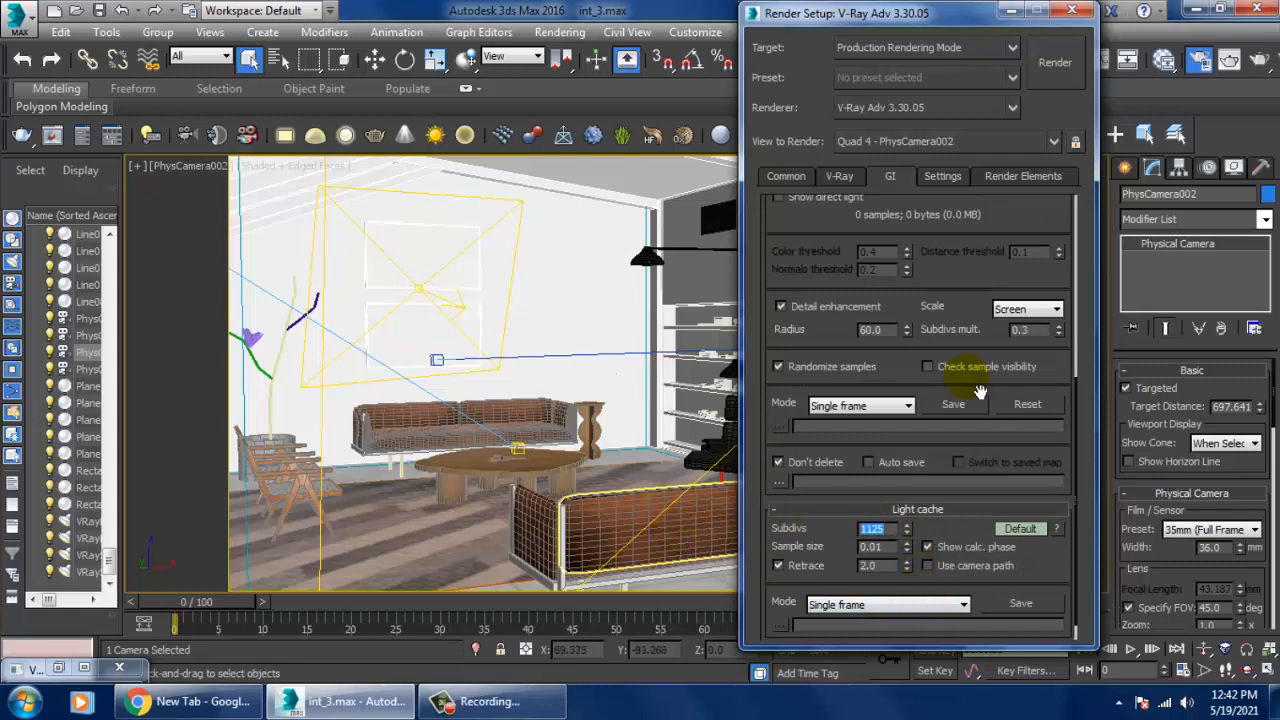
{"action": "left_click", "coordinate": [932, 369]}
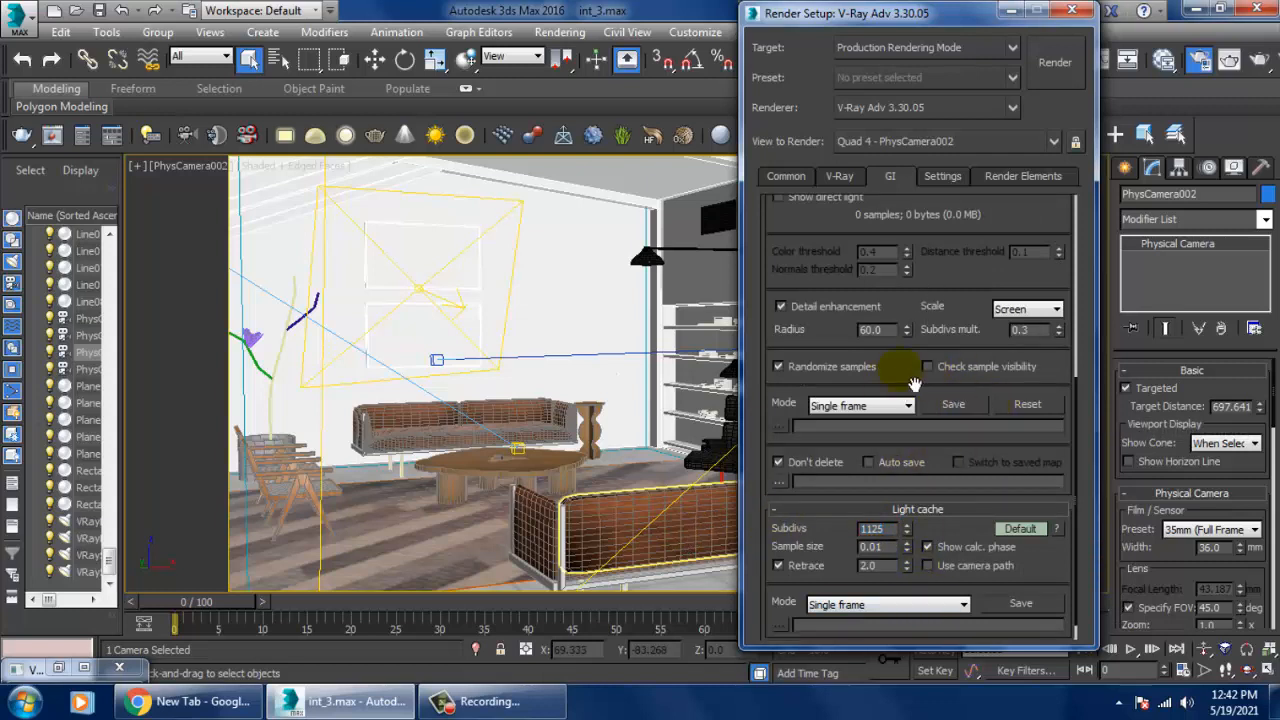
{"action": "left_click_drag", "start_coordinate": [902, 370], "coordinate": [902, 346]}
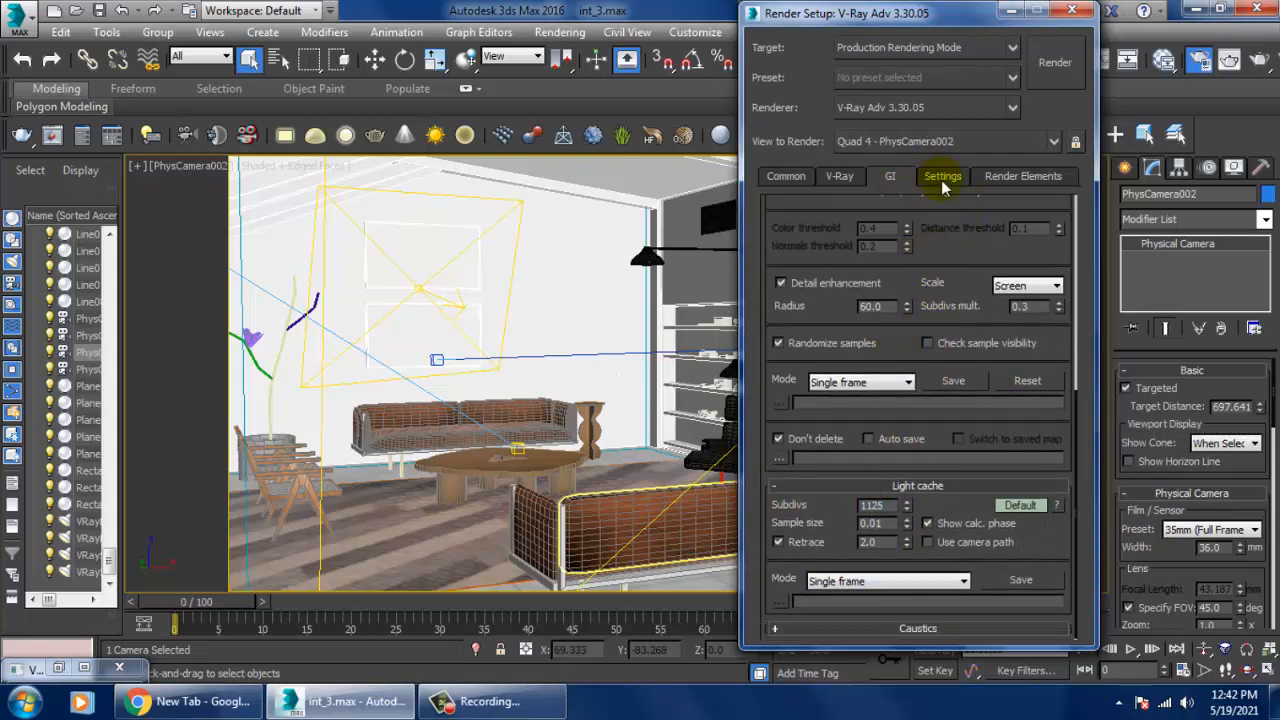
{"action": "left_click", "coordinate": [942, 177]}
{"action": "left_click", "coordinate": [889, 177]}
{"action": "double_click", "coordinate": [888, 504]}
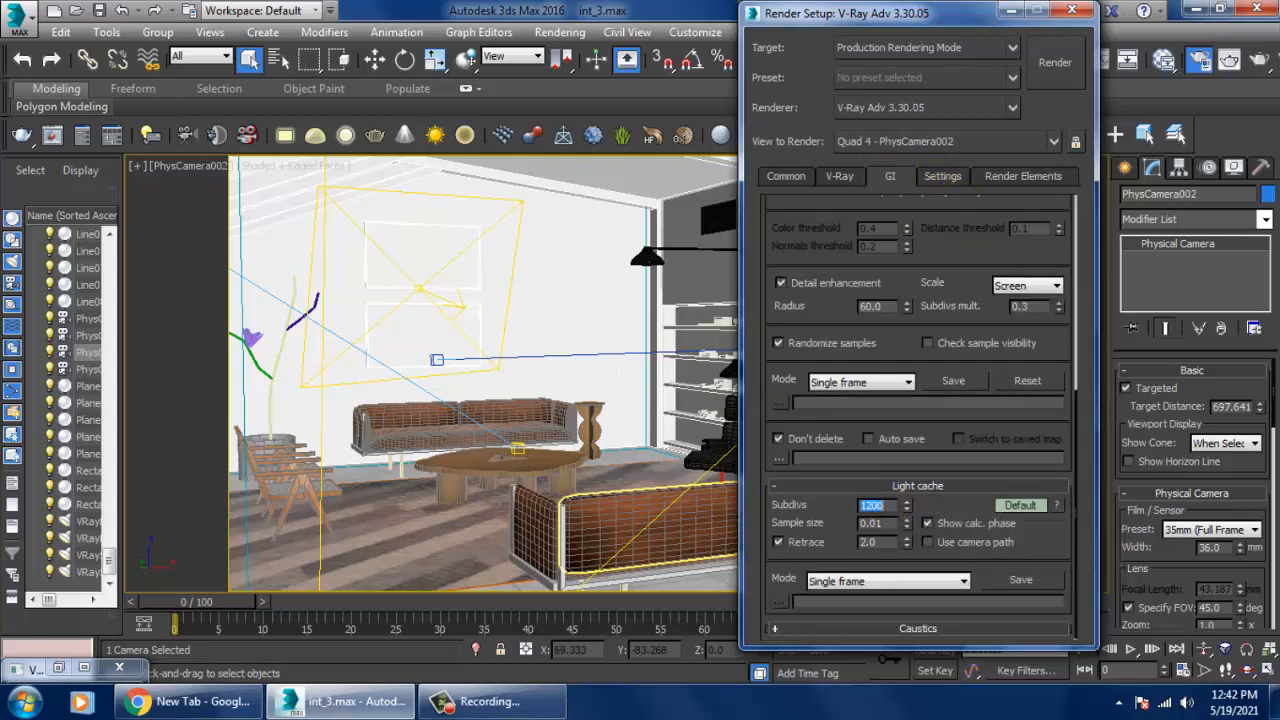
{"action": "scroll", "coordinate": [1014, 500], "scroll_direction": "up", "scroll_amount": 3}
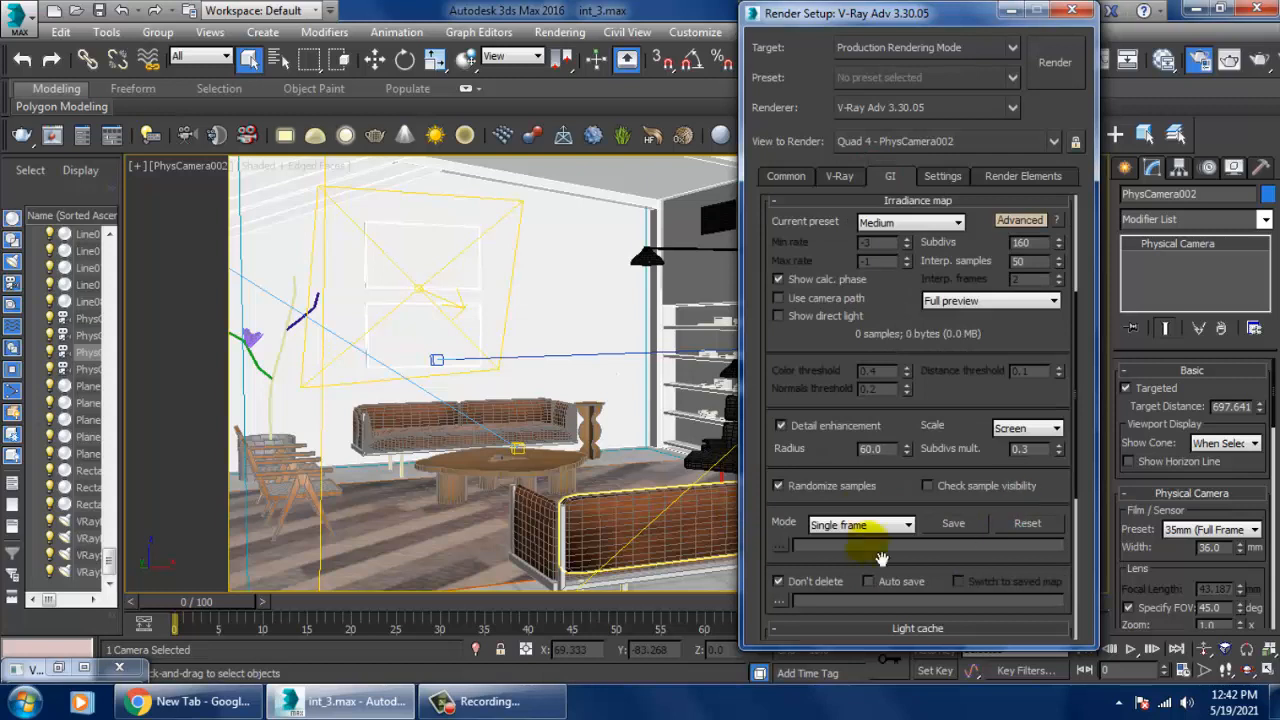
{"action": "scroll", "coordinate": [869, 490], "scroll_direction": "down", "scroll_amount": 5}
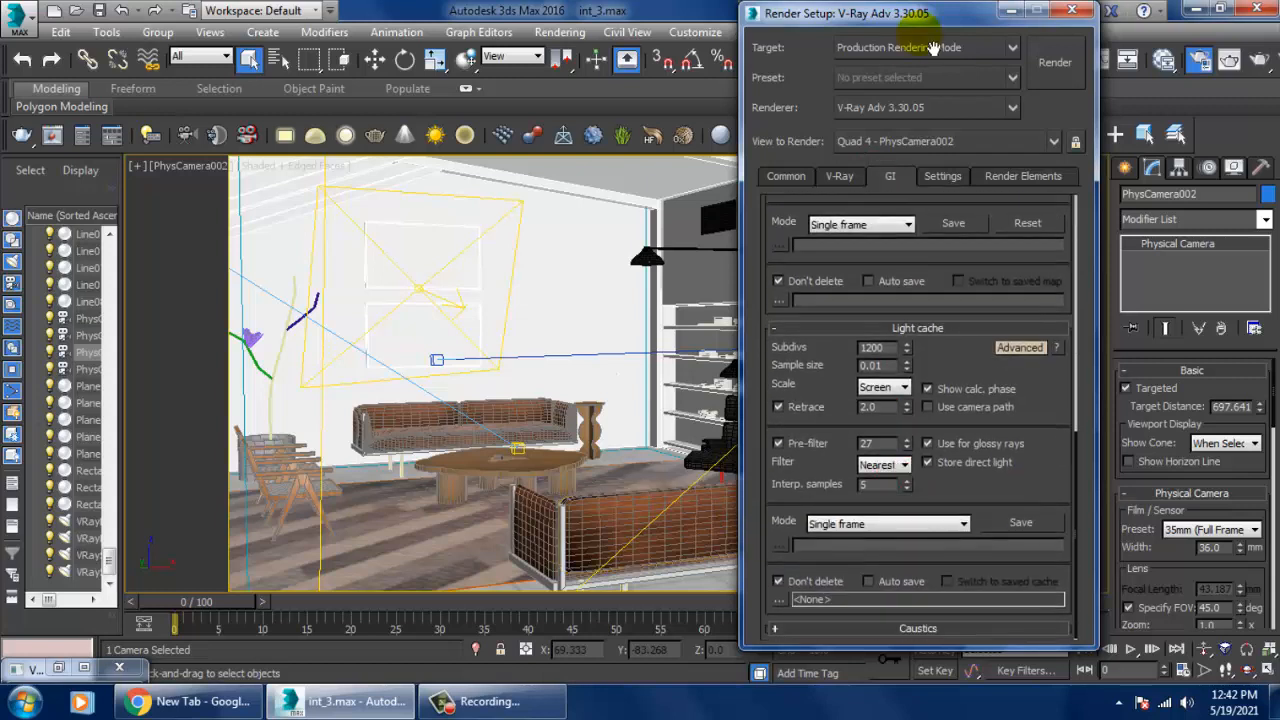
Show the V-Ray System settings in Advanced mode and set the bucket width to 32
{"action": "left_click", "coordinate": [940, 180]}
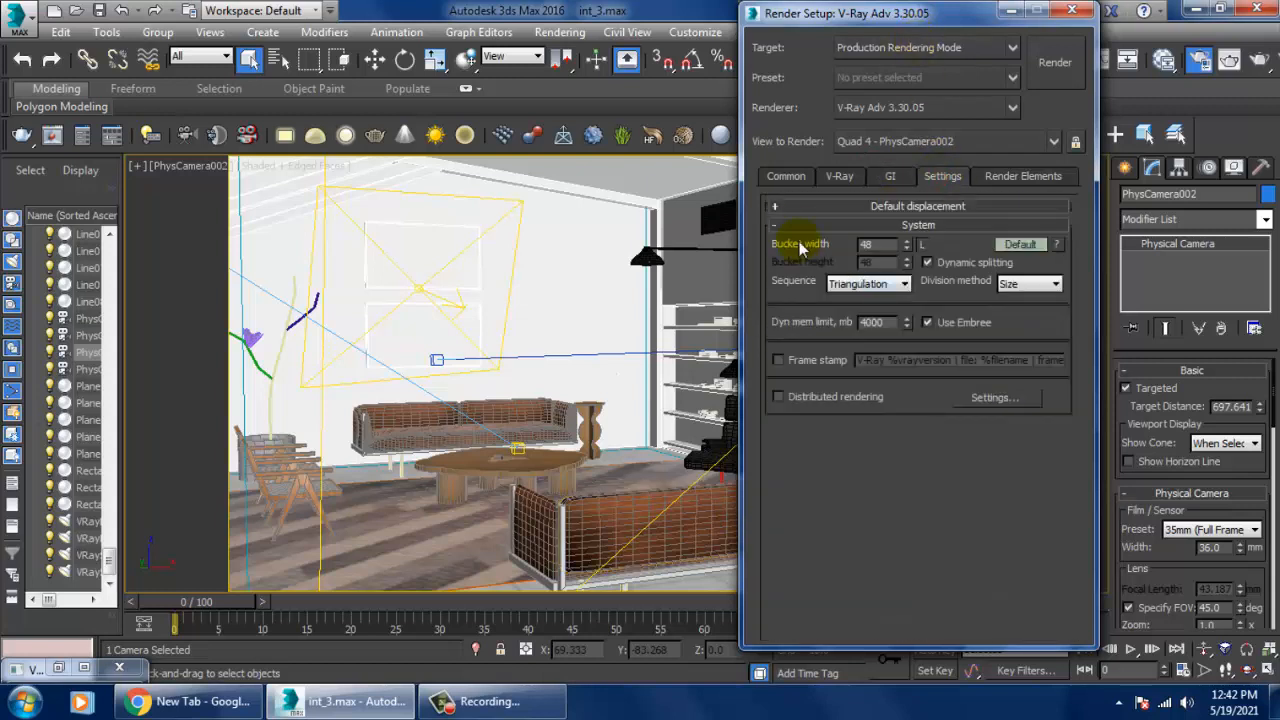
{"action": "left_click", "coordinate": [918, 206]}
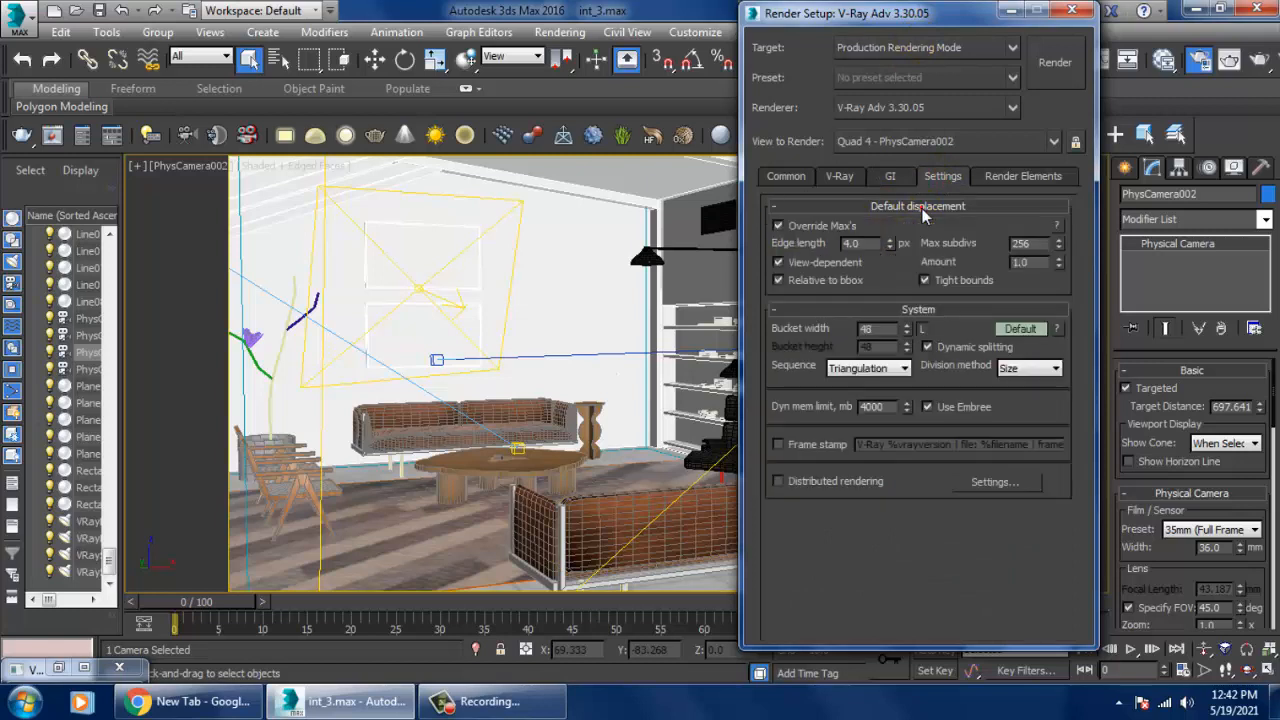
{"action": "left_click", "coordinate": [920, 207]}
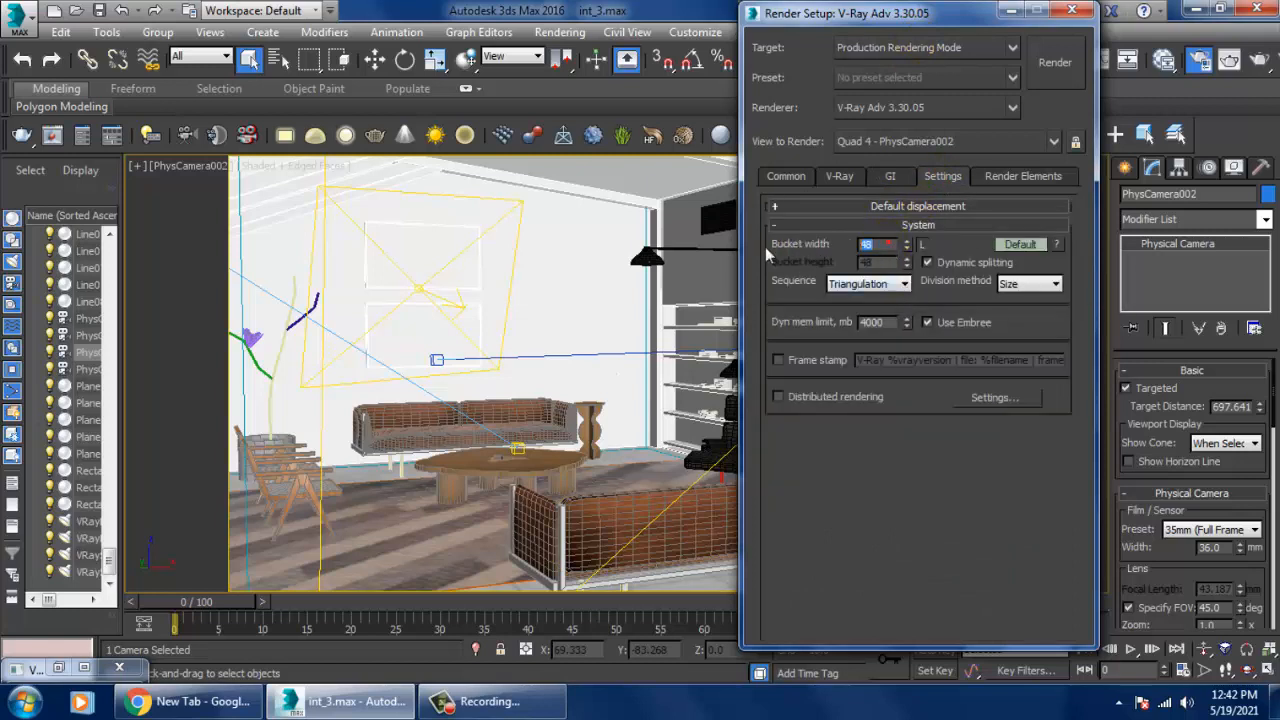
{"action": "left_click", "coordinate": [1021, 247]}
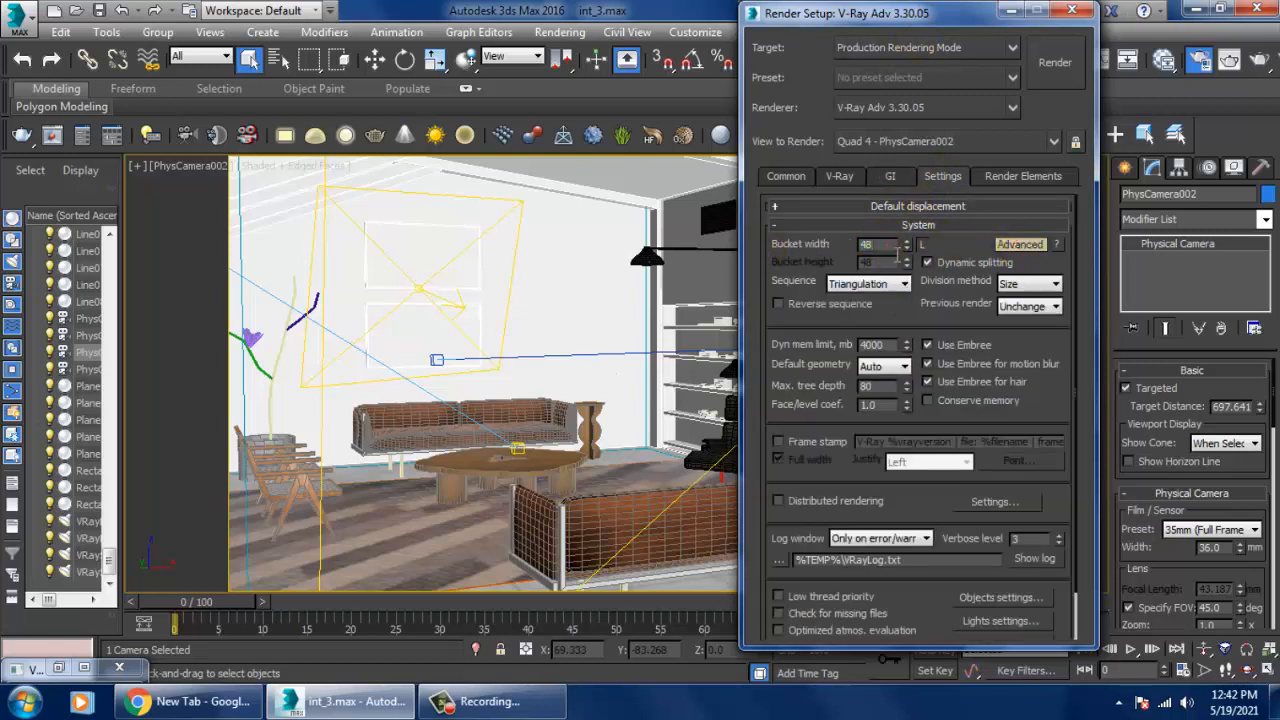
{"action": "type", "text": "32"}
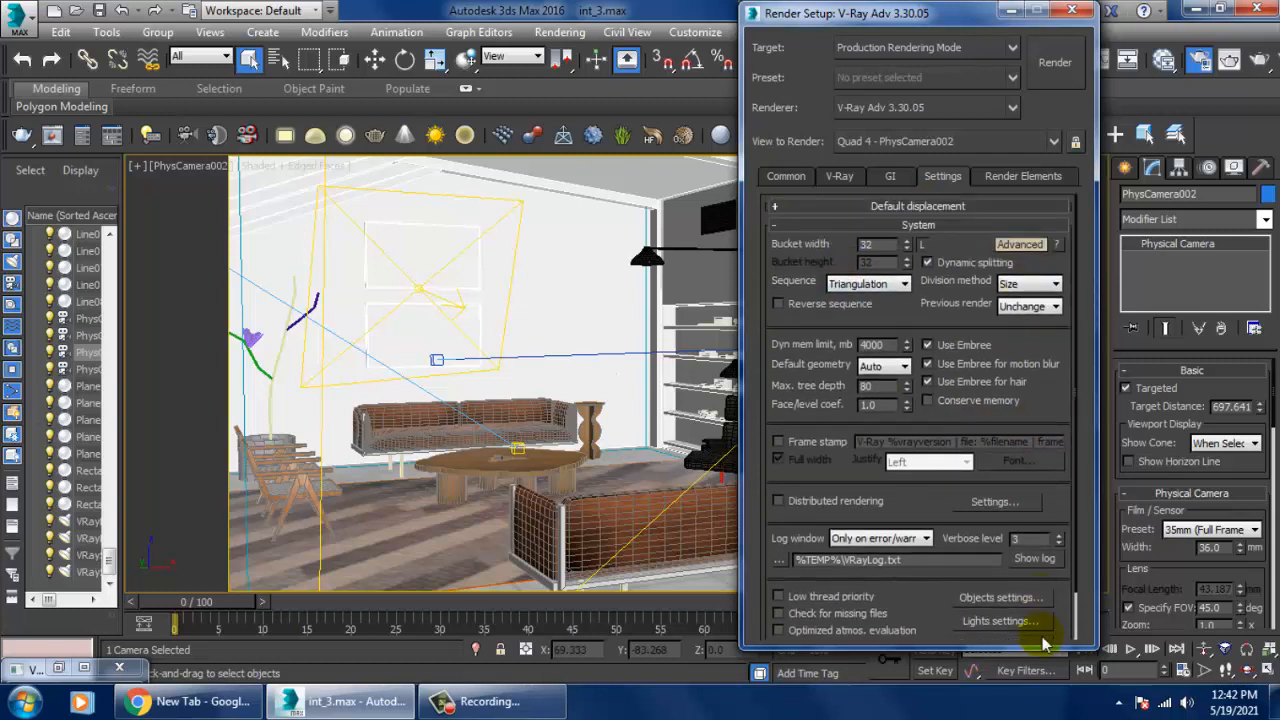
Try a test render of the PhysCamera002 view at 1920 x 1080, stop it and close the frame buffer
{"action": "left_click", "coordinate": [786, 177]}
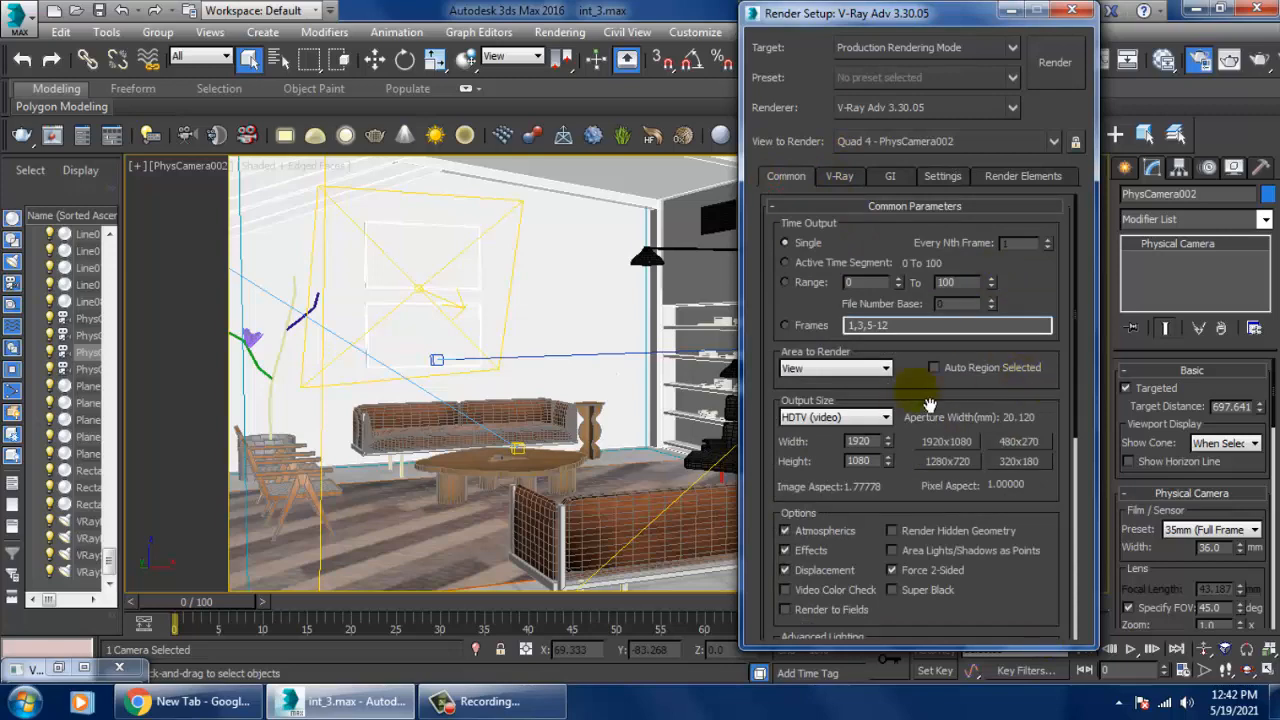
{"action": "left_click", "coordinate": [1073, 16]}
{"action": "left_click", "coordinate": [560, 32]}
{"action": "left_click", "coordinate": [585, 60]}
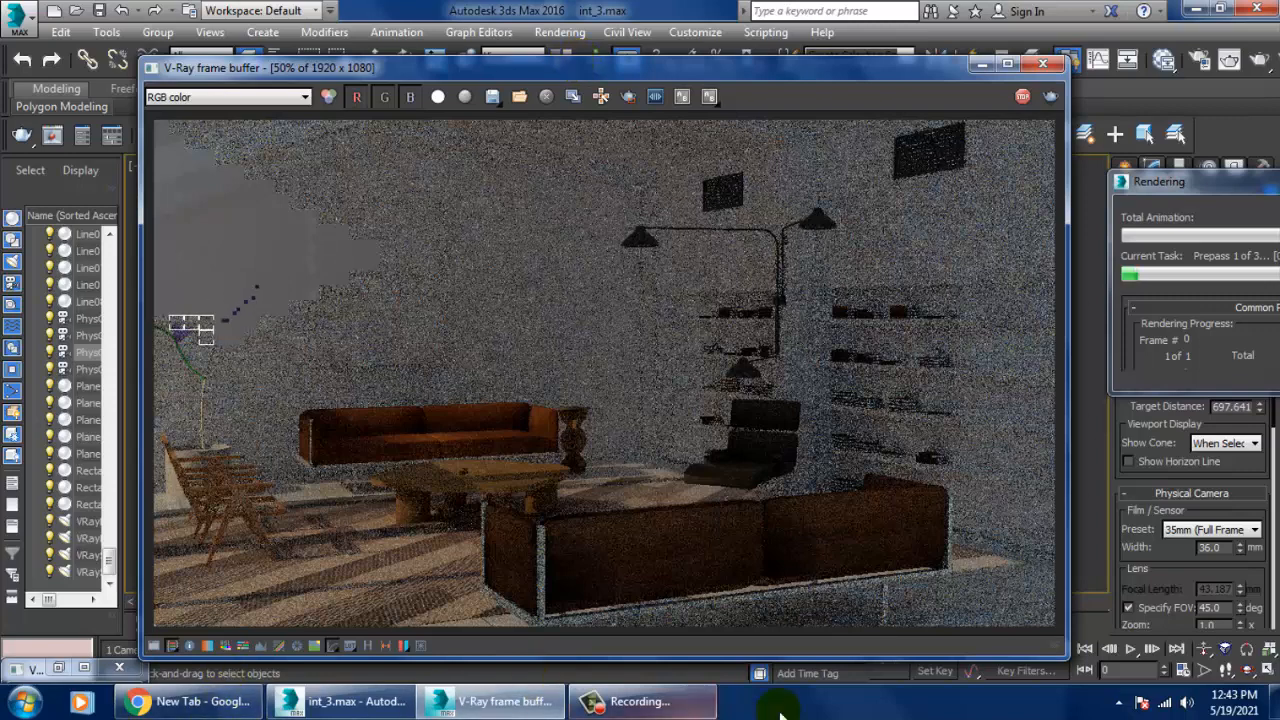
{"action": "left_click", "coordinate": [640, 700]}
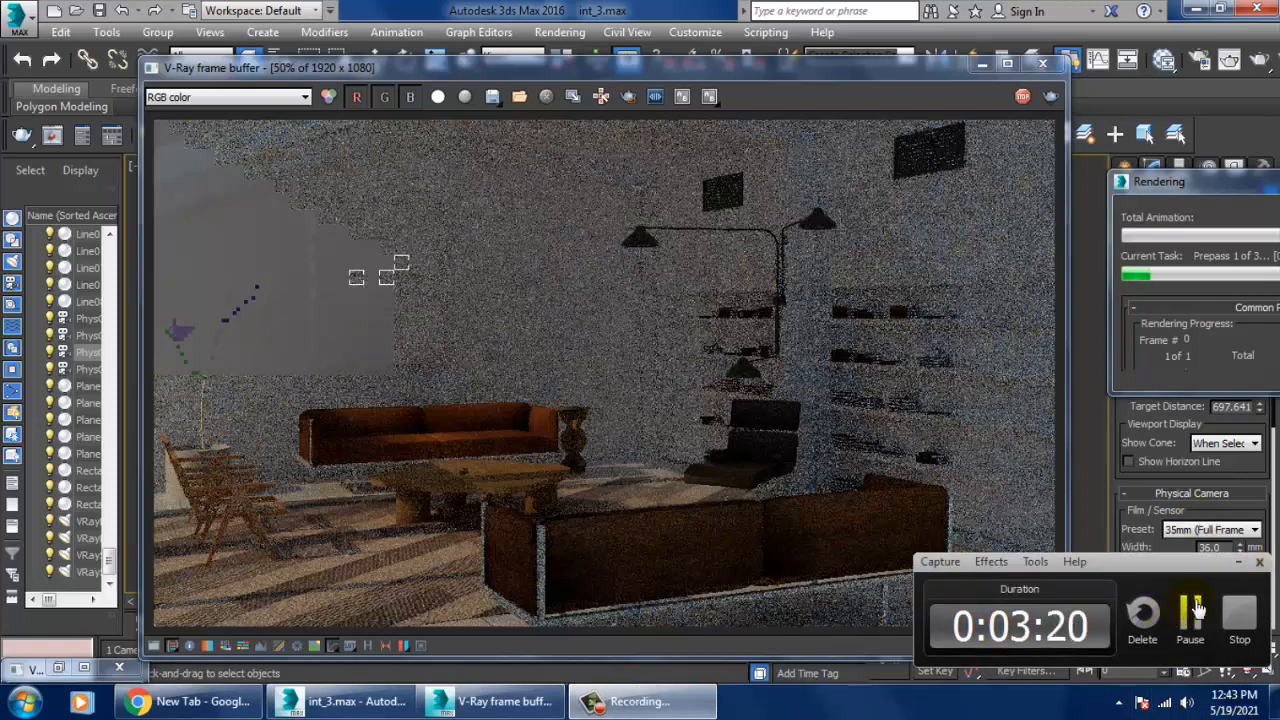
{"action": "left_click", "coordinate": [1197, 610]}
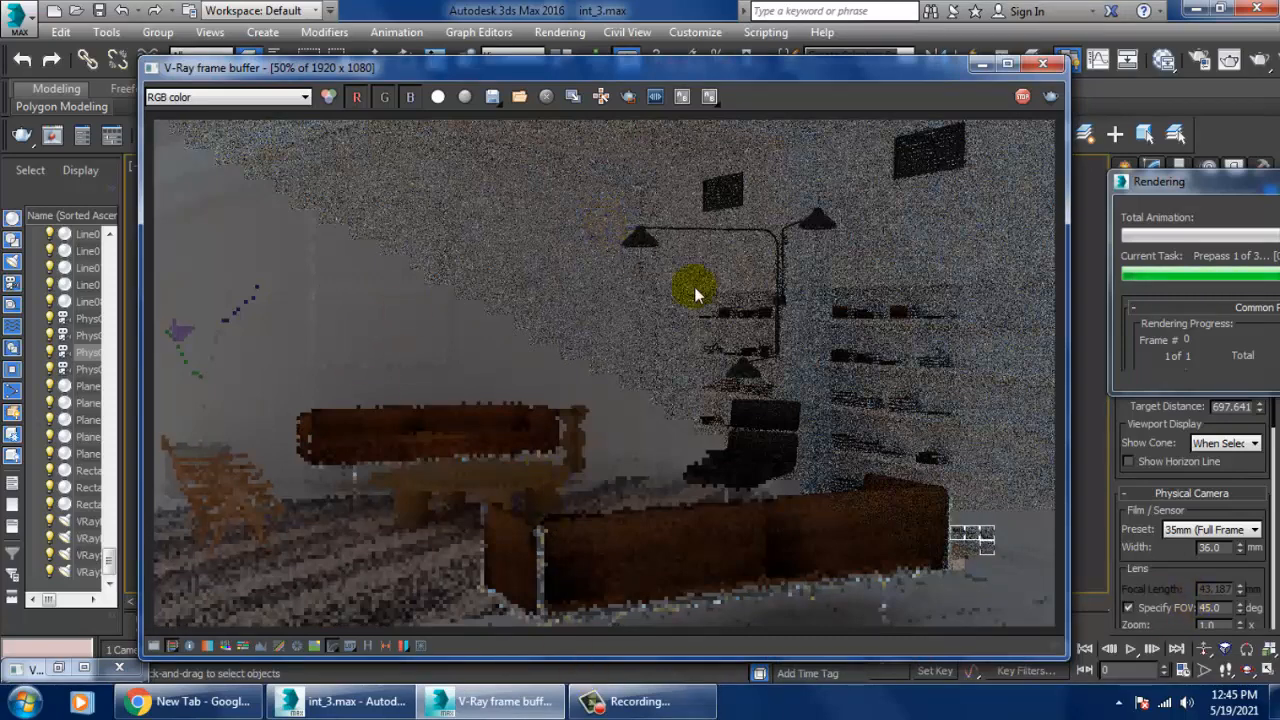
{"action": "left_click", "coordinate": [1022, 96]}
{"action": "left_click", "coordinate": [1043, 63]}
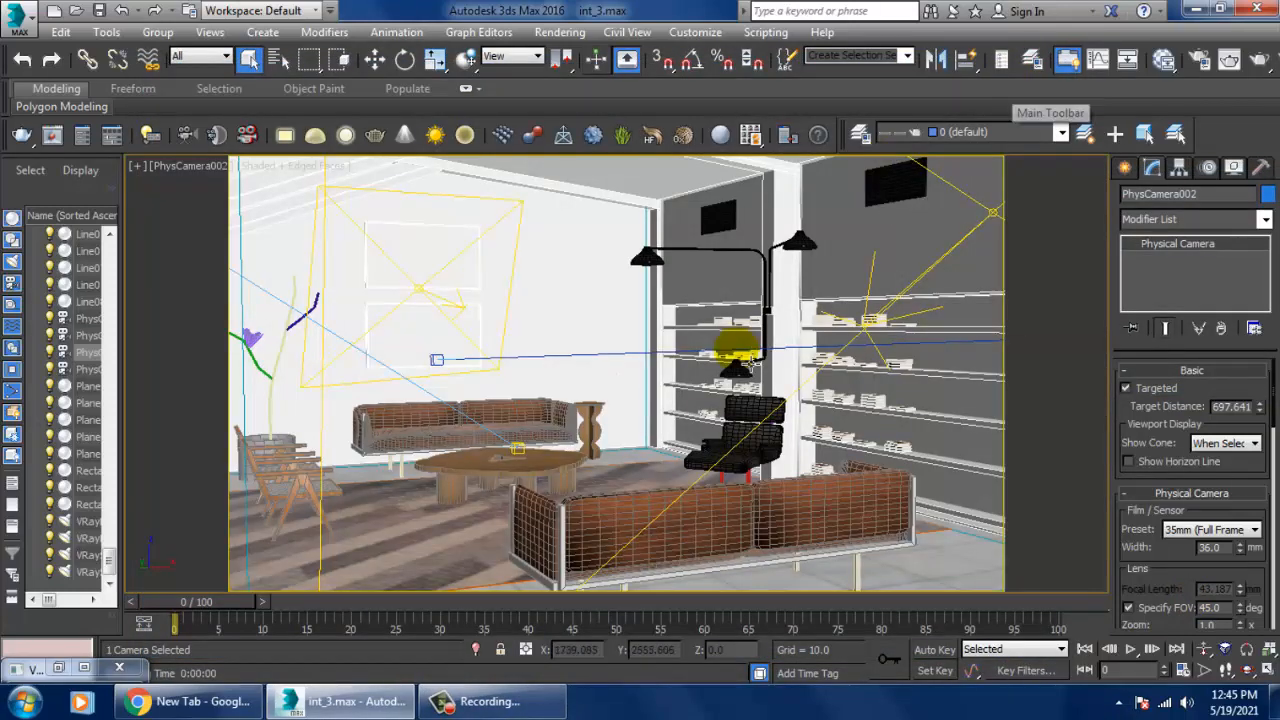
Reopen the render setup and review the Global DMC options for local subdivs, min samples and noise threshold
{"action": "left_click", "coordinate": [568, 33]}
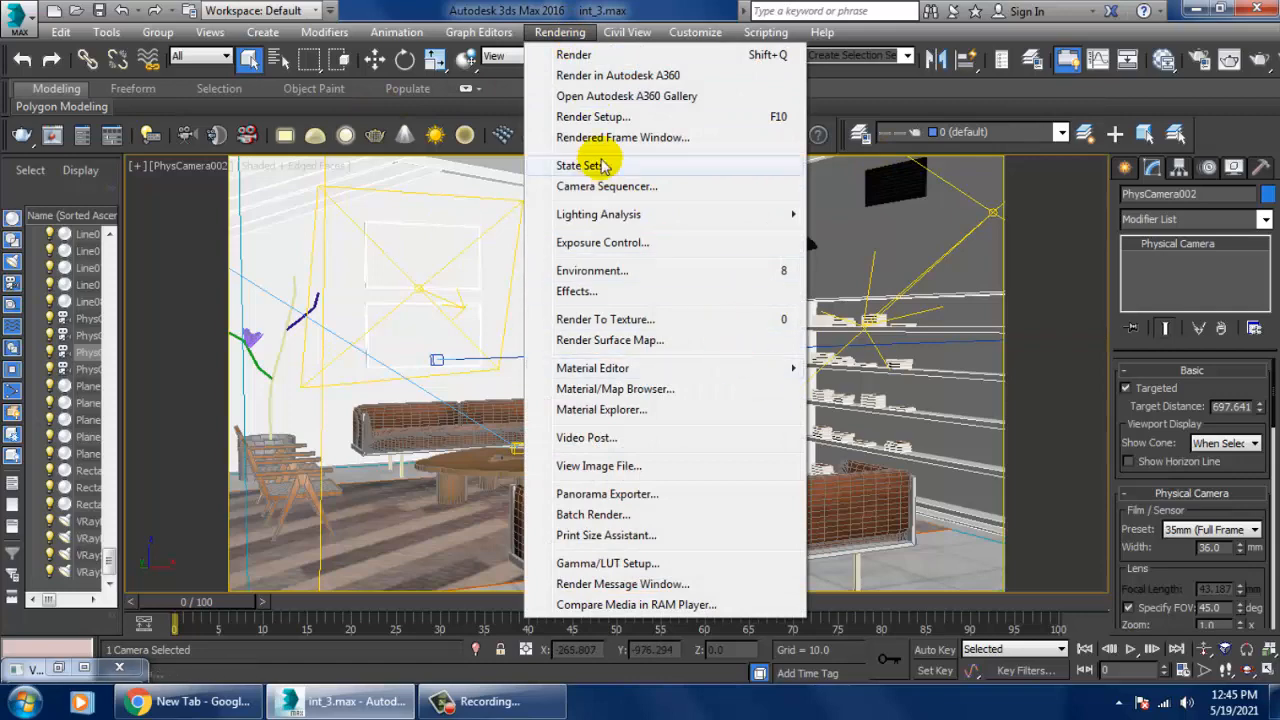
{"action": "left_click", "coordinate": [622, 113]}
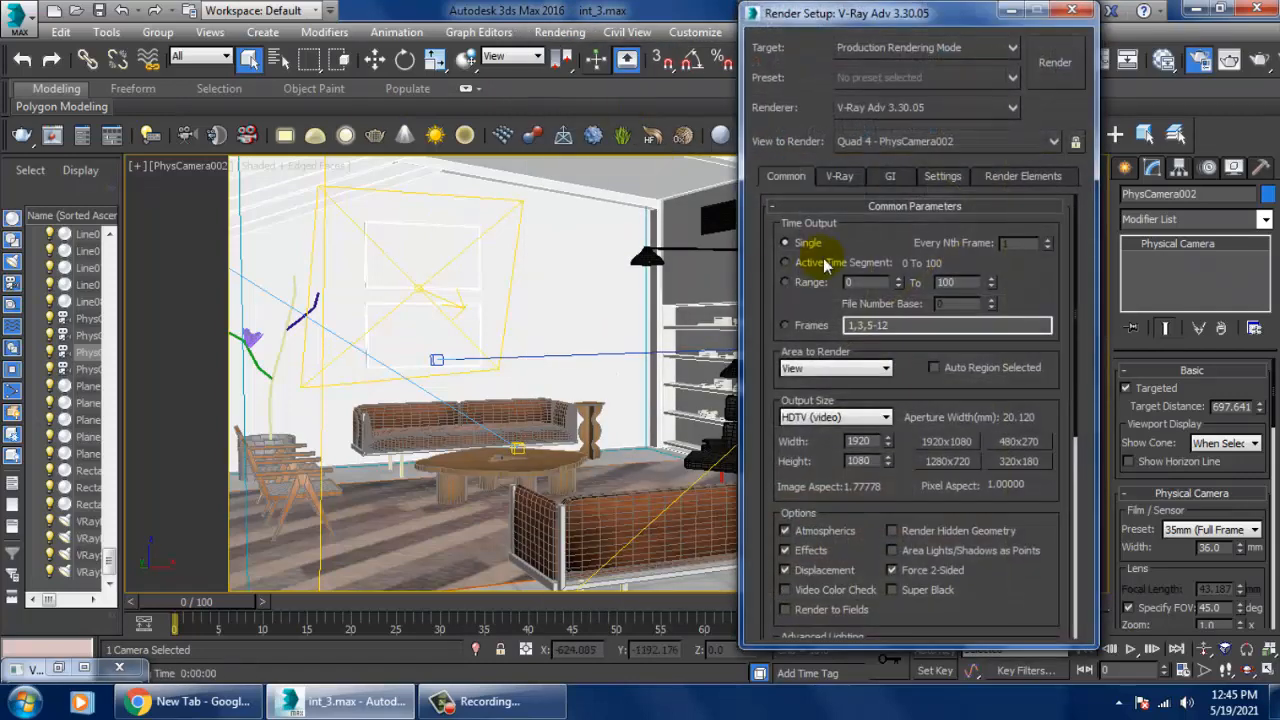
{"action": "left_click", "coordinate": [840, 177]}
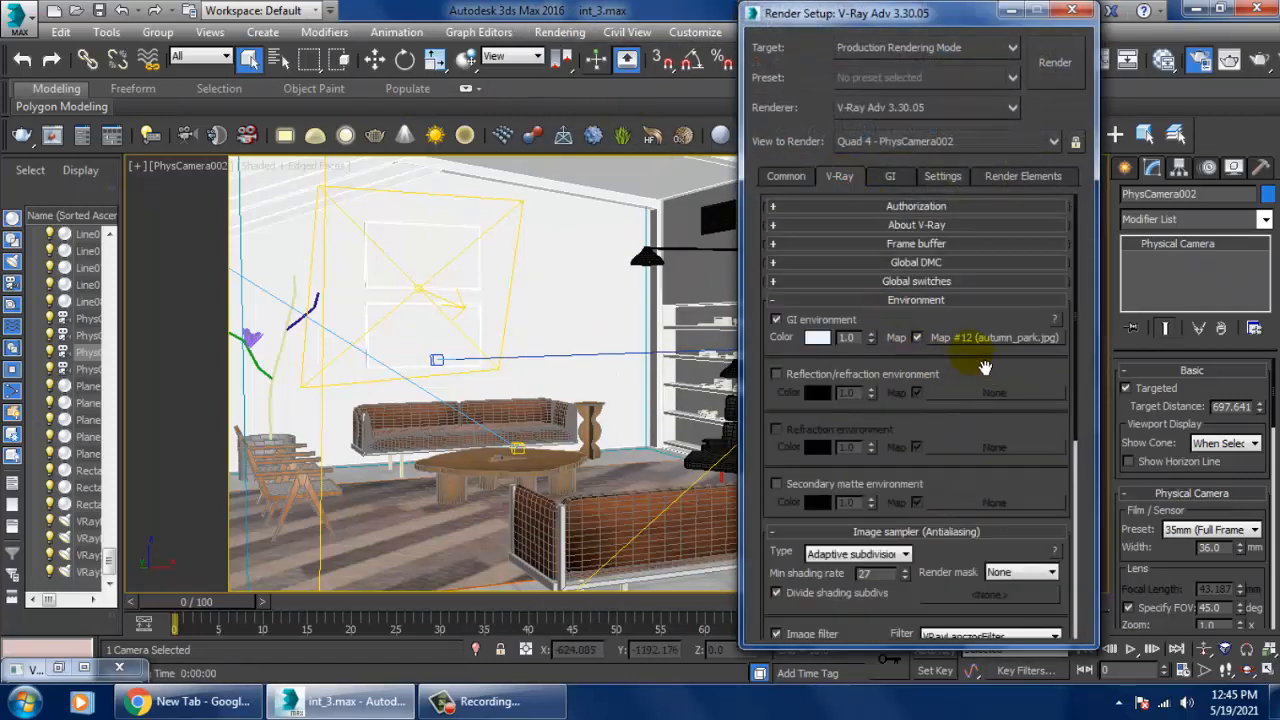
{"action": "left_click", "coordinate": [909, 262]}
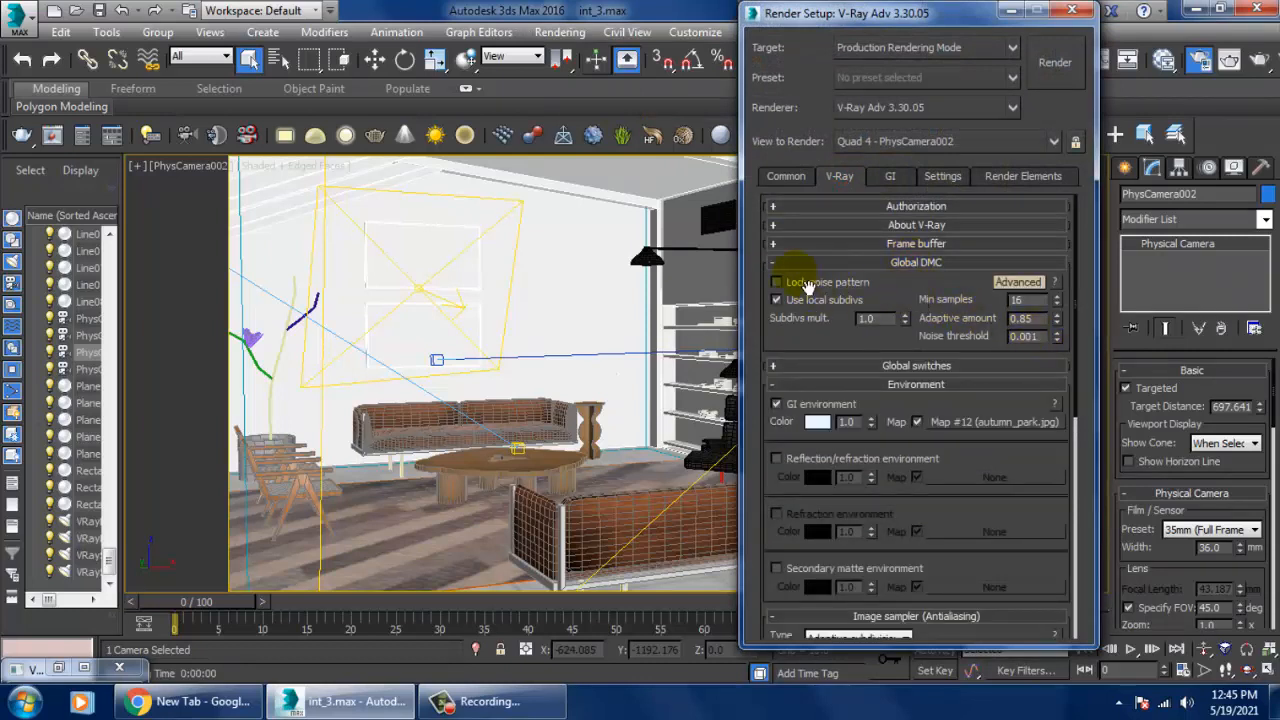
{"action": "mouse_move", "coordinate": [814, 302]}
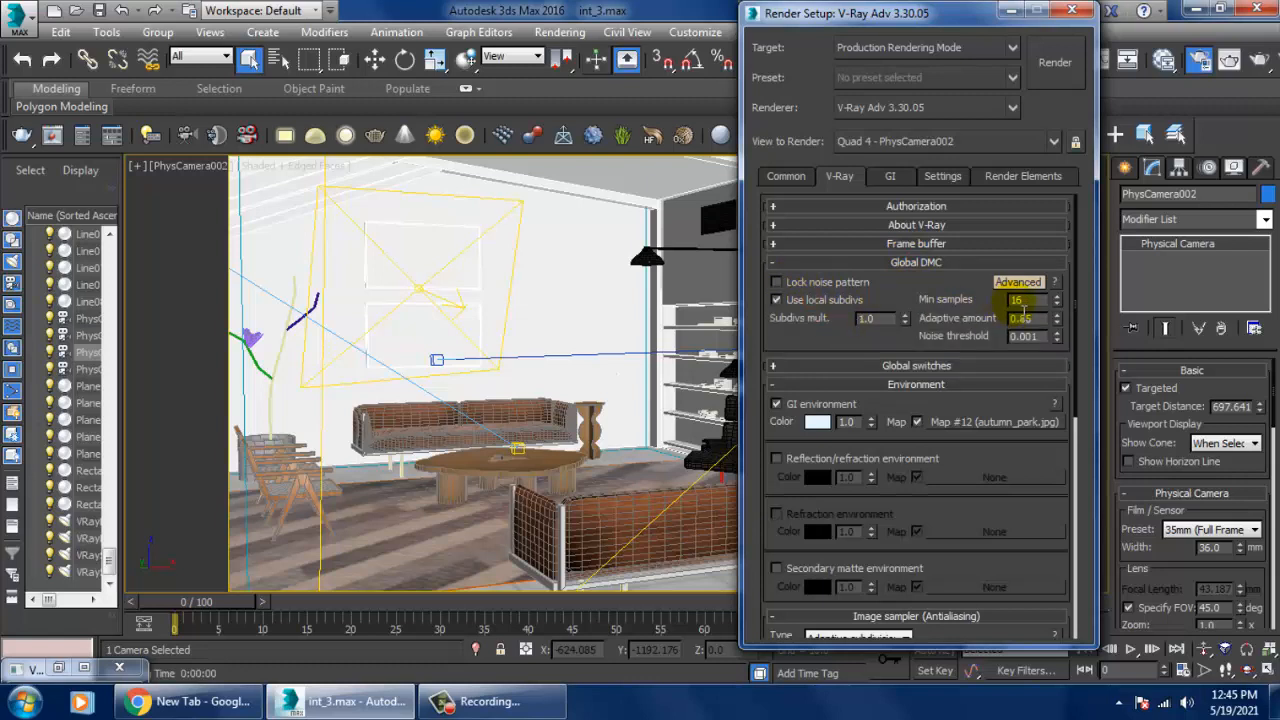
{"action": "mouse_move", "coordinate": [1036, 304]}
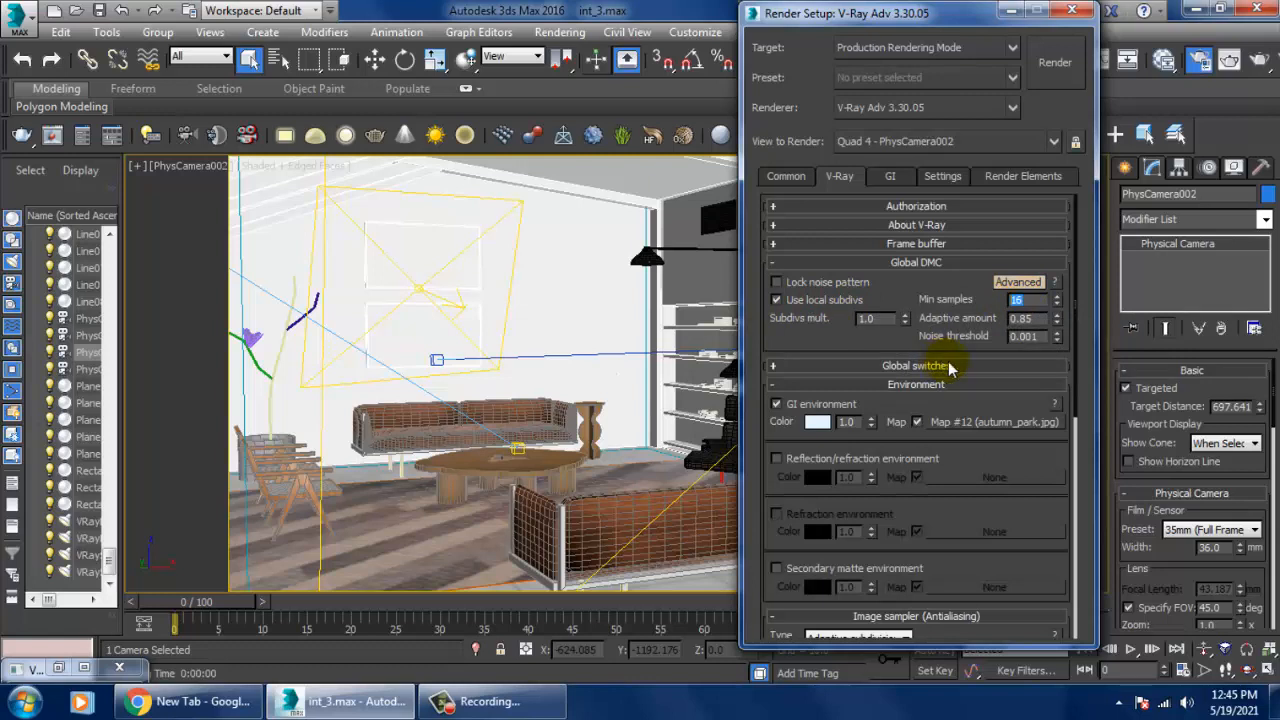
{"action": "double_click", "coordinate": [1030, 336]}
{"action": "type", "text": "0.0"}
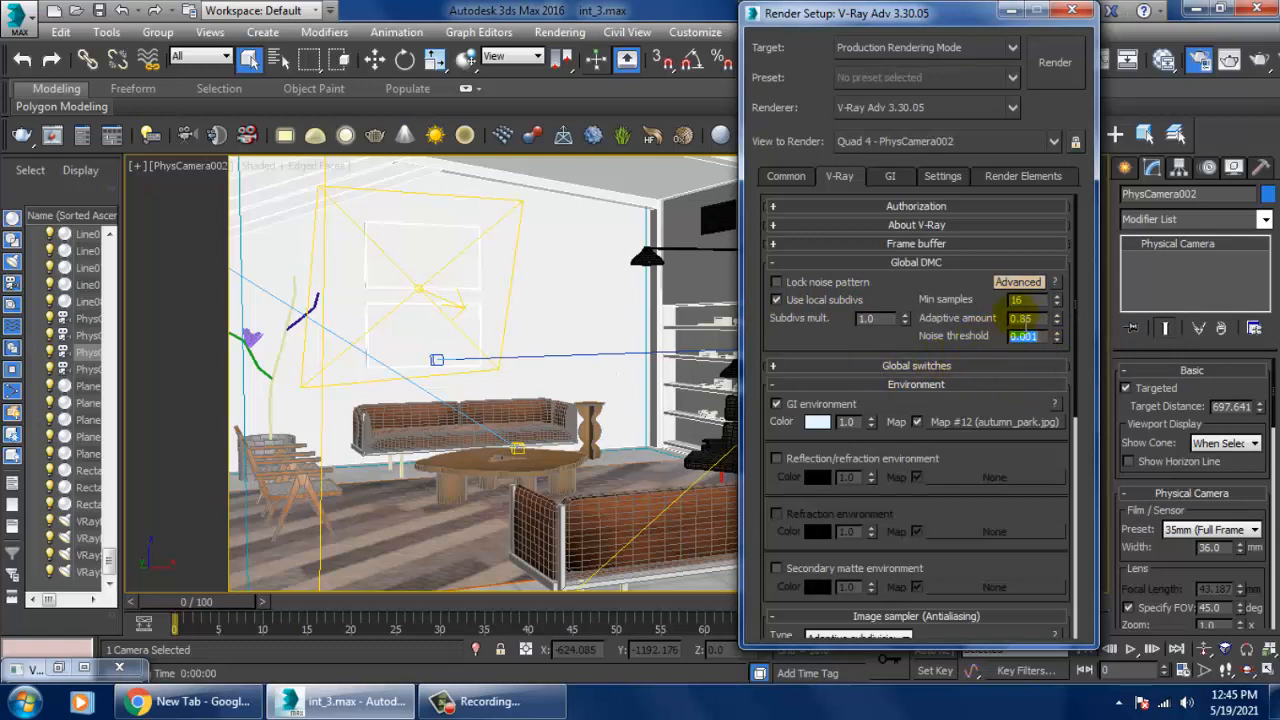
{"action": "left_click_drag", "start_coordinate": [1027, 300], "coordinate": [925, 300]}
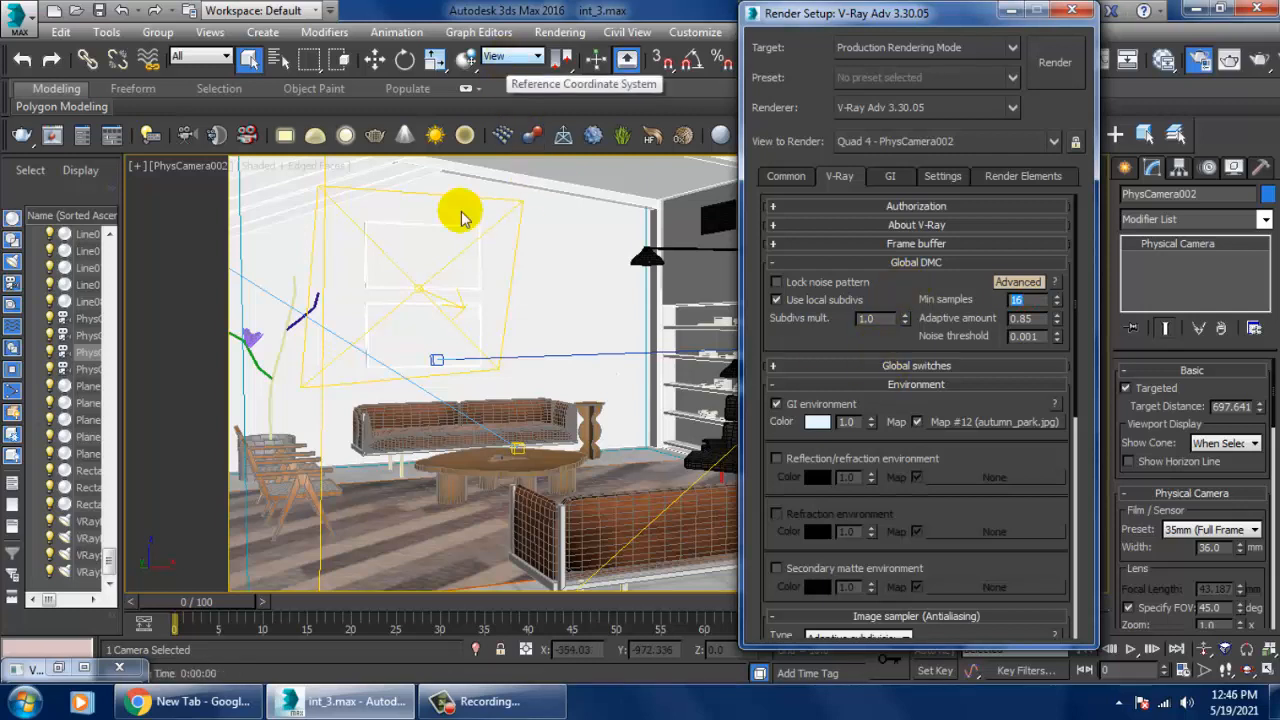
Select the front sofa and open the carpet material's parameters in the Slate Material Editor
{"action": "left_click", "coordinate": [668, 523]}
{"action": "key", "text": "m"}
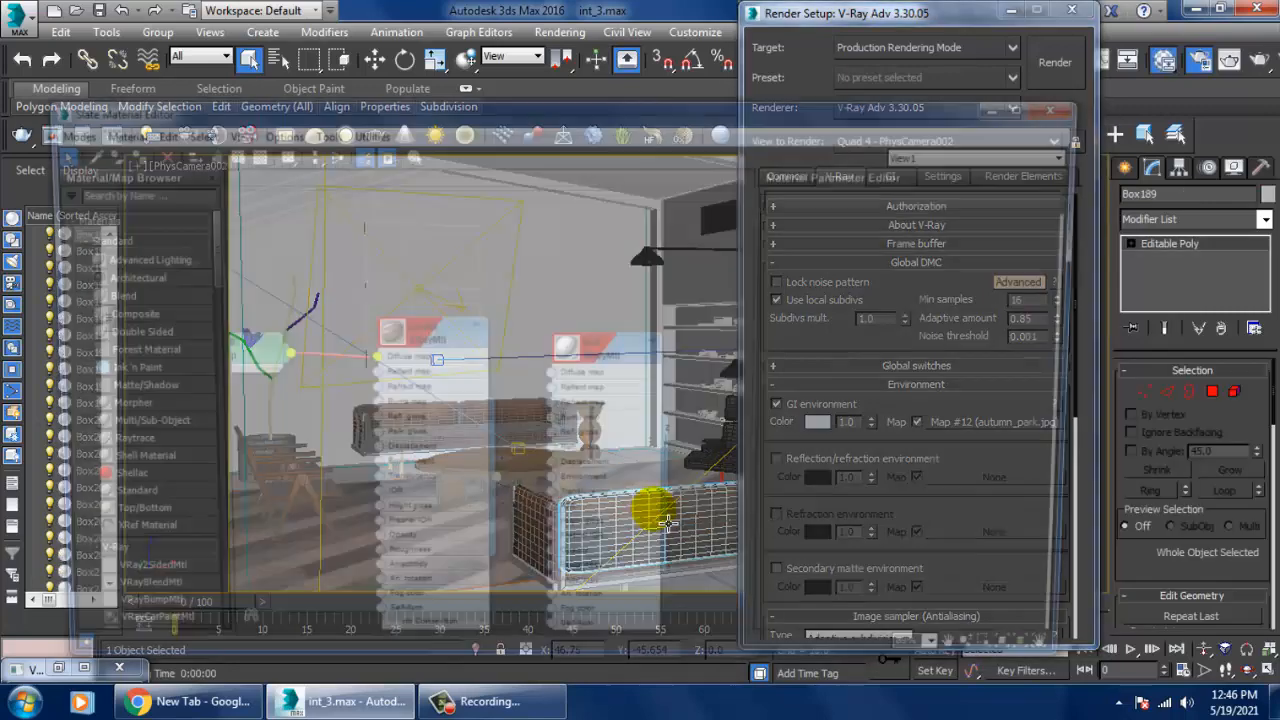
{"action": "middle_click_drag", "start_coordinate": [494, 457], "coordinate": [551, 290]}
{"action": "scroll", "coordinate": [491, 400], "scroll_direction": "down", "scroll_amount": 6}
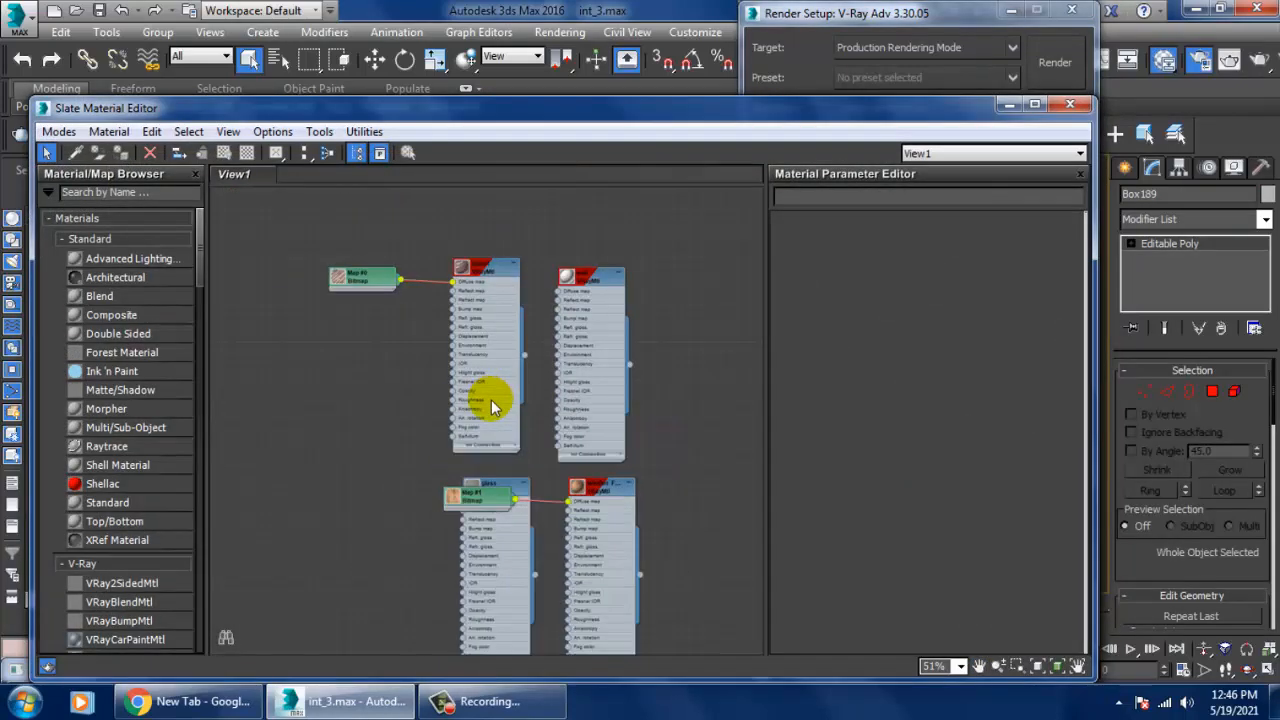
{"action": "middle_click_drag", "start_coordinate": [582, 532], "coordinate": [614, 510]}
{"action": "middle_click_drag", "start_coordinate": [604, 328], "coordinate": [679, 433]}
{"action": "scroll", "coordinate": [656, 444], "scroll_direction": "up", "scroll_amount": 3}
{"action": "scroll", "coordinate": [621, 401], "scroll_direction": "up", "scroll_amount": 1}
{"action": "middle_click_drag", "start_coordinate": [621, 401], "coordinate": [703, 410]}
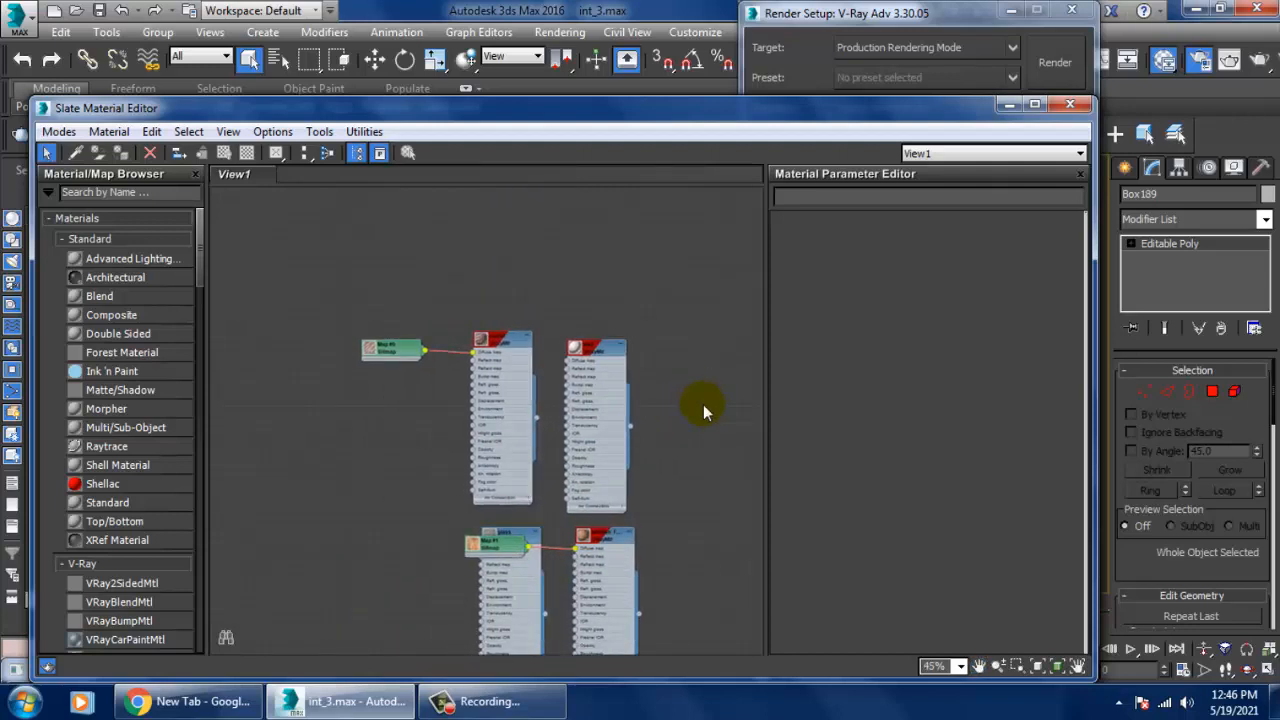
{"action": "scroll", "coordinate": [495, 357], "scroll_direction": "up", "scroll_amount": 3}
{"action": "left_click", "coordinate": [503, 320]}
{"action": "right_click", "coordinate": [503, 320]}
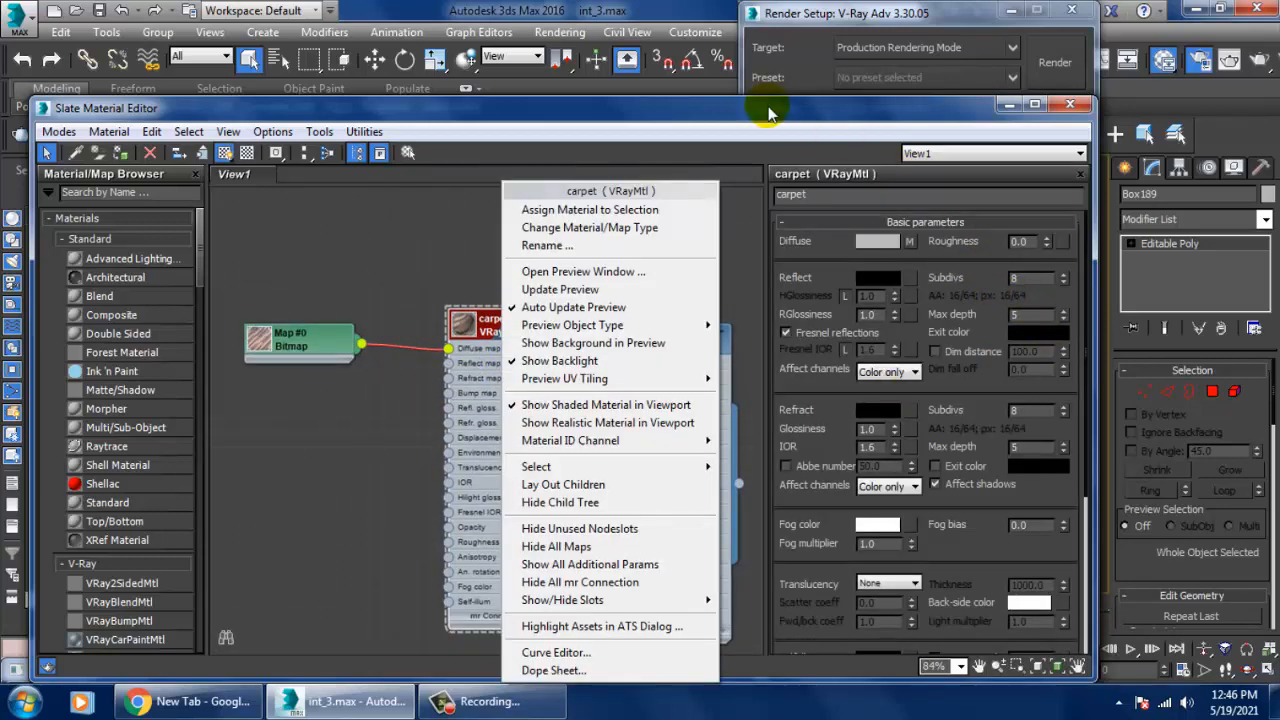
Turn Use local subdivs off and on again beside the carpet material to compare the effect on its subdivs
{"action": "left_click_drag", "start_coordinate": [822, 107], "coordinate": [648, 217]}
{"action": "left_click", "coordinate": [991, 388]}
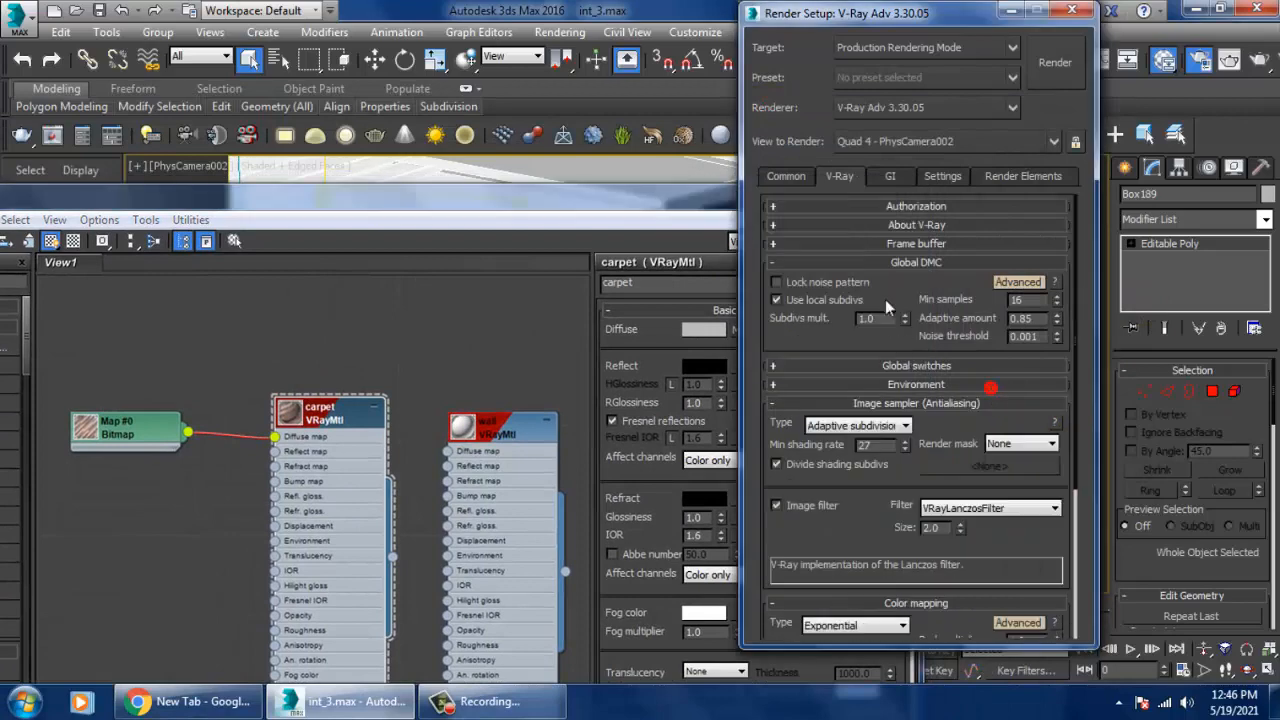
{"action": "left_click", "coordinate": [780, 303]}
{"action": "left_click", "coordinate": [562, 200]}
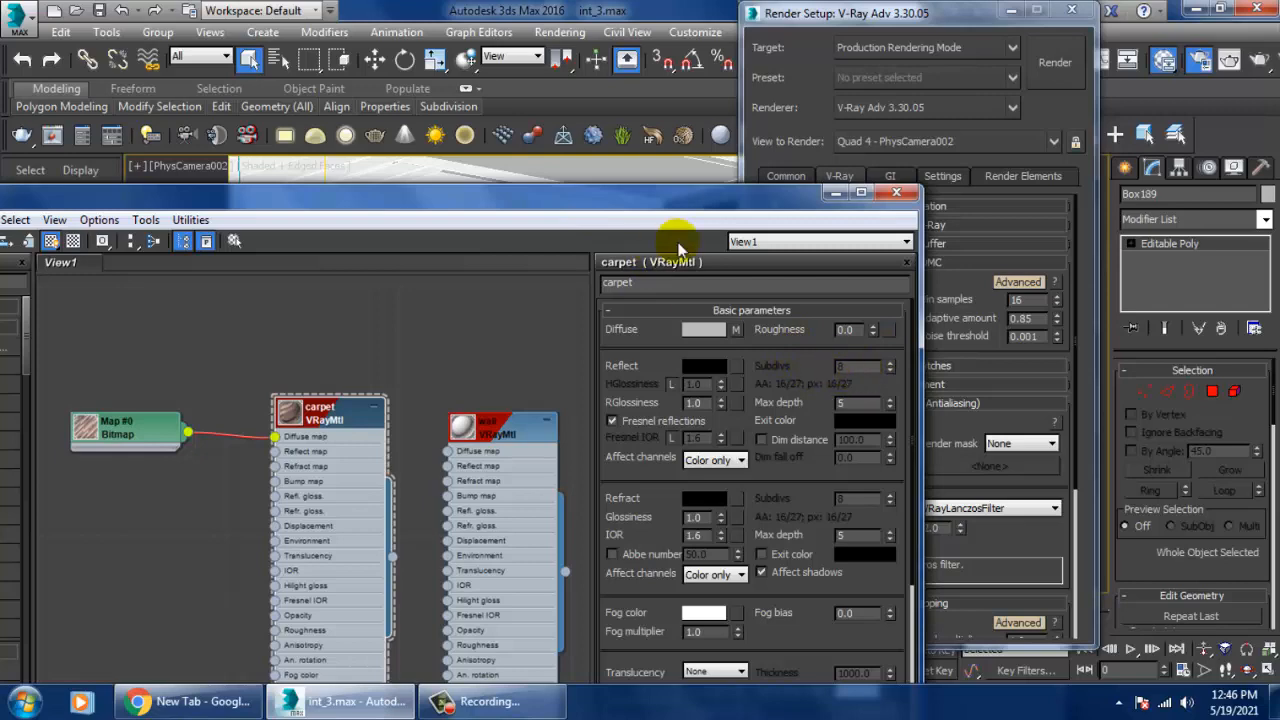
{"action": "left_click_drag", "start_coordinate": [680, 193], "coordinate": [474, 183]}
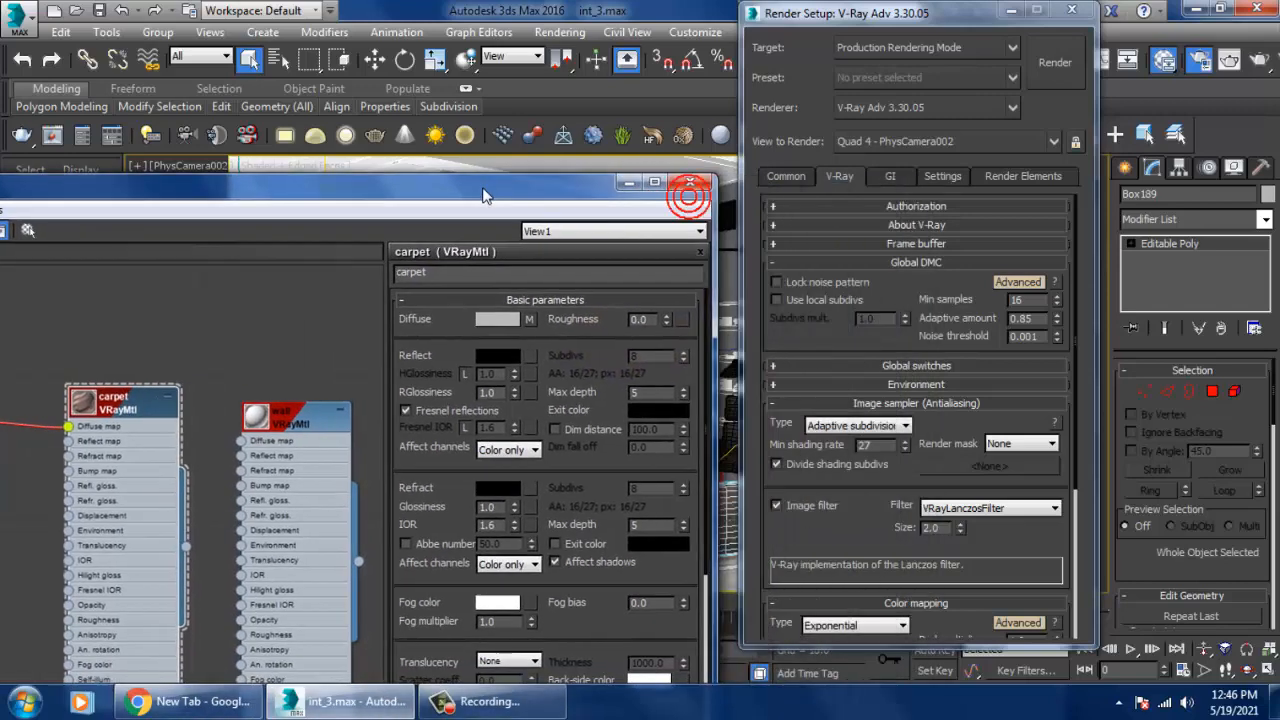
{"action": "left_click", "coordinate": [780, 300]}
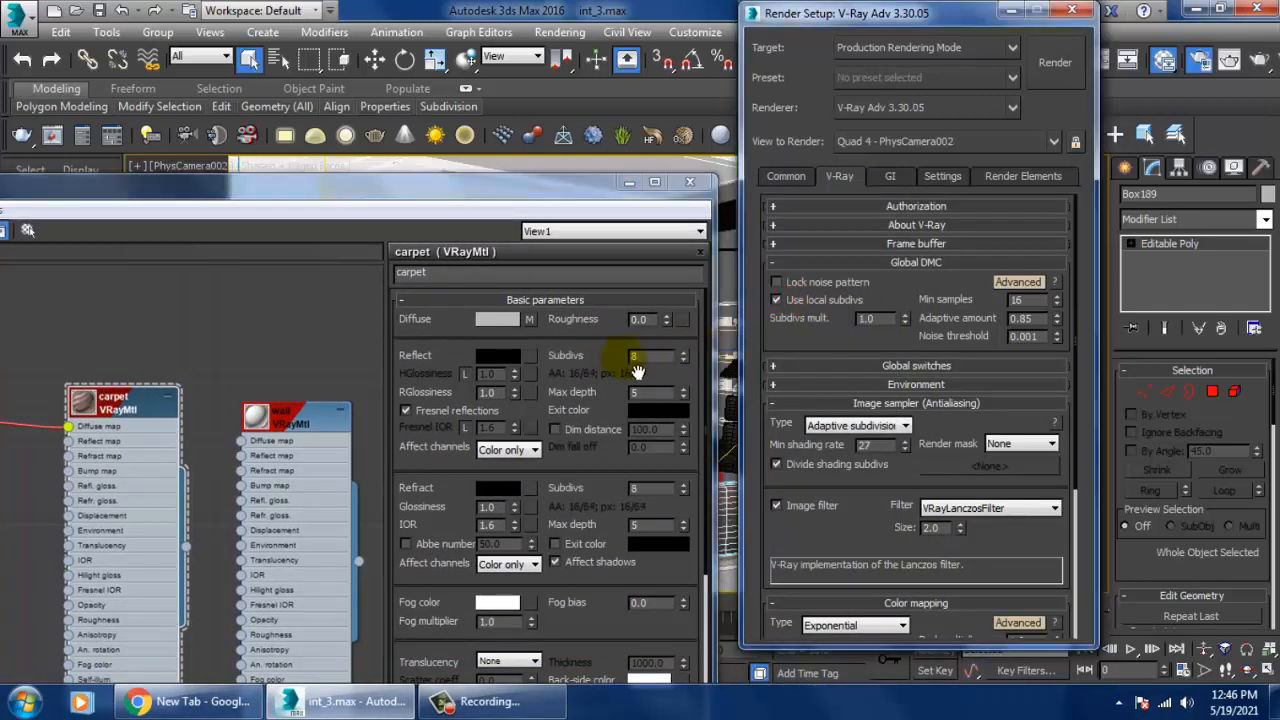
Set the reflection subdivs of the carpet and wall materials to 16
{"action": "left_click_drag", "start_coordinate": [653, 358], "coordinate": [528, 355]}
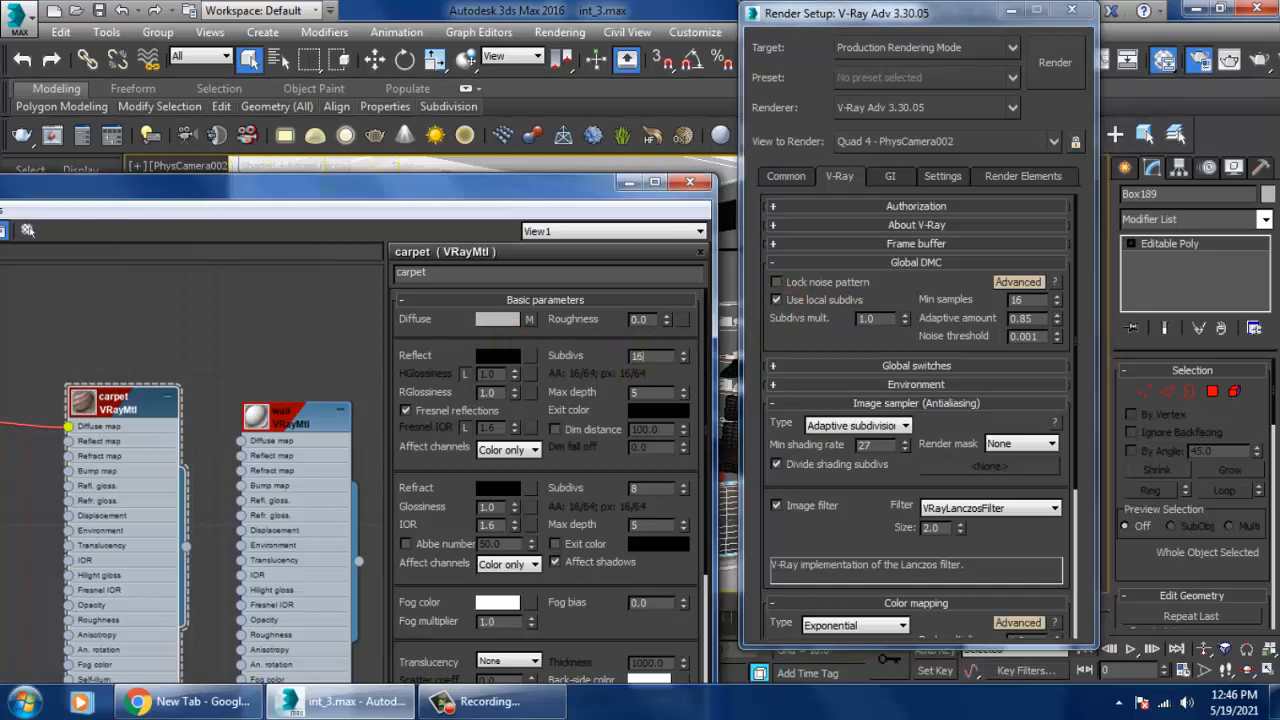
{"action": "key", "text": "Return"}
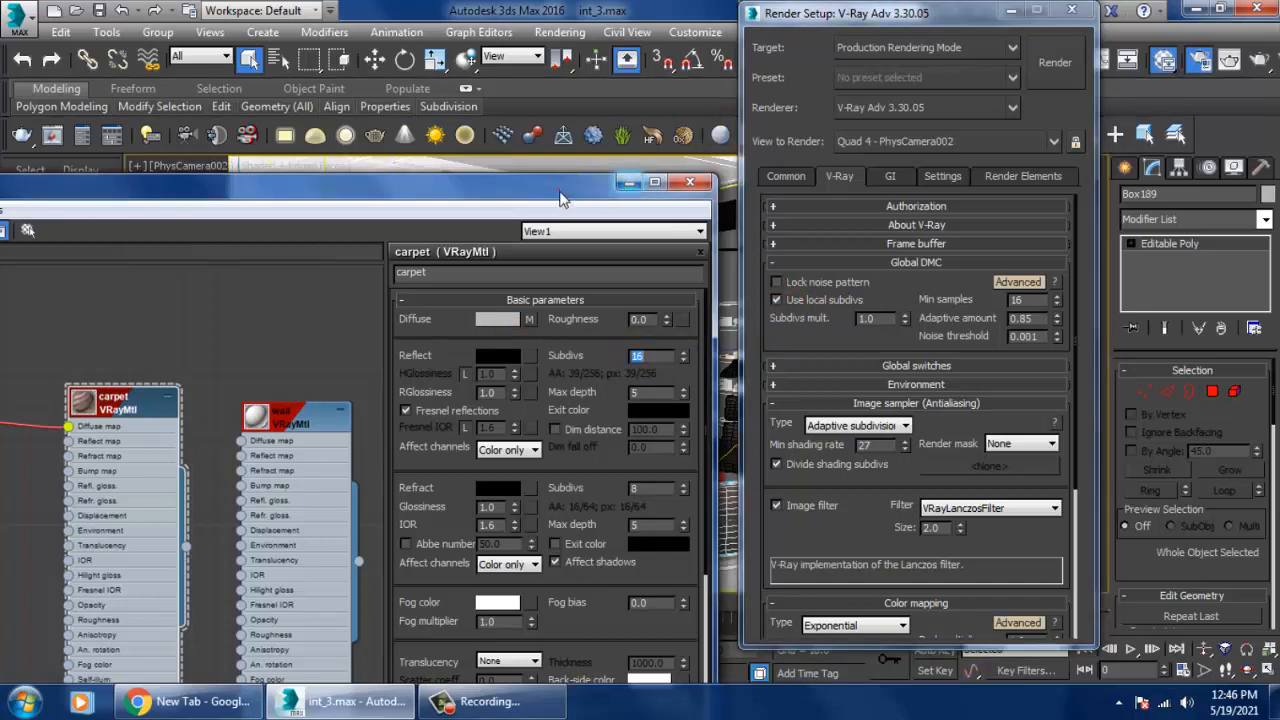
{"action": "left_click_drag", "start_coordinate": [561, 192], "coordinate": [943, 53]}
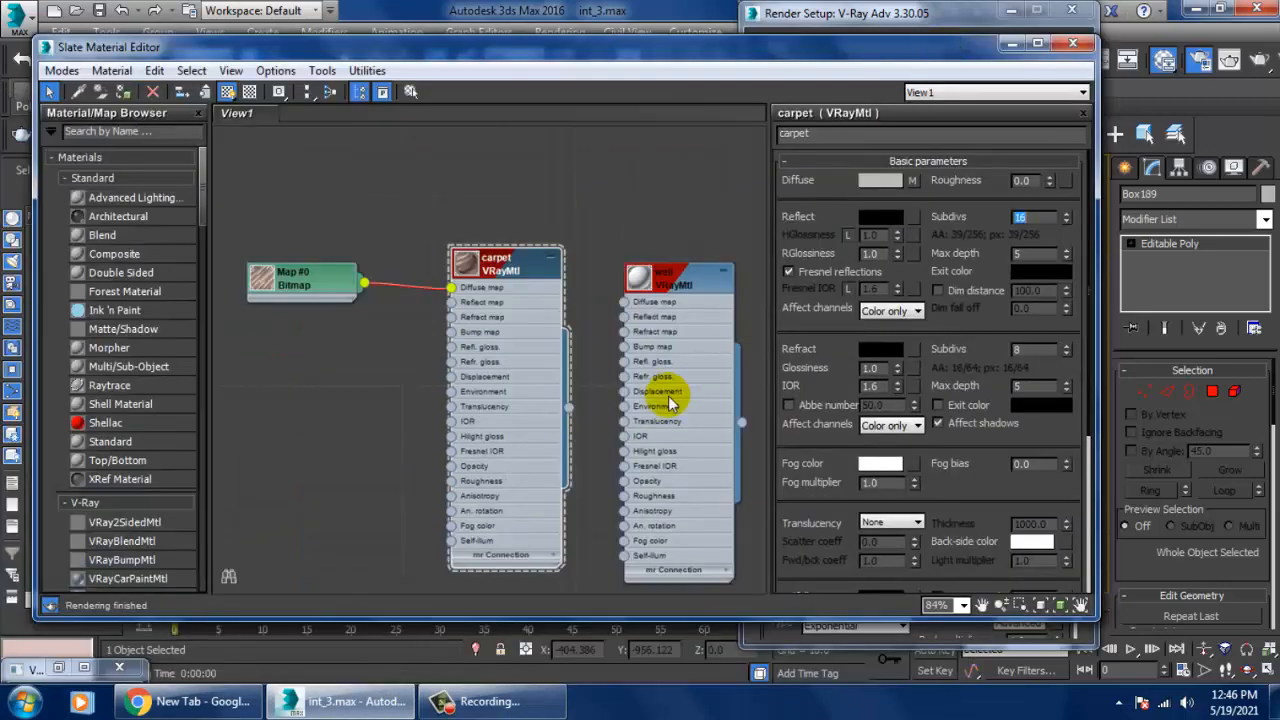
{"action": "middle_click_drag", "start_coordinate": [613, 438], "coordinate": [579, 410]}
{"action": "double_click", "coordinate": [645, 257]}
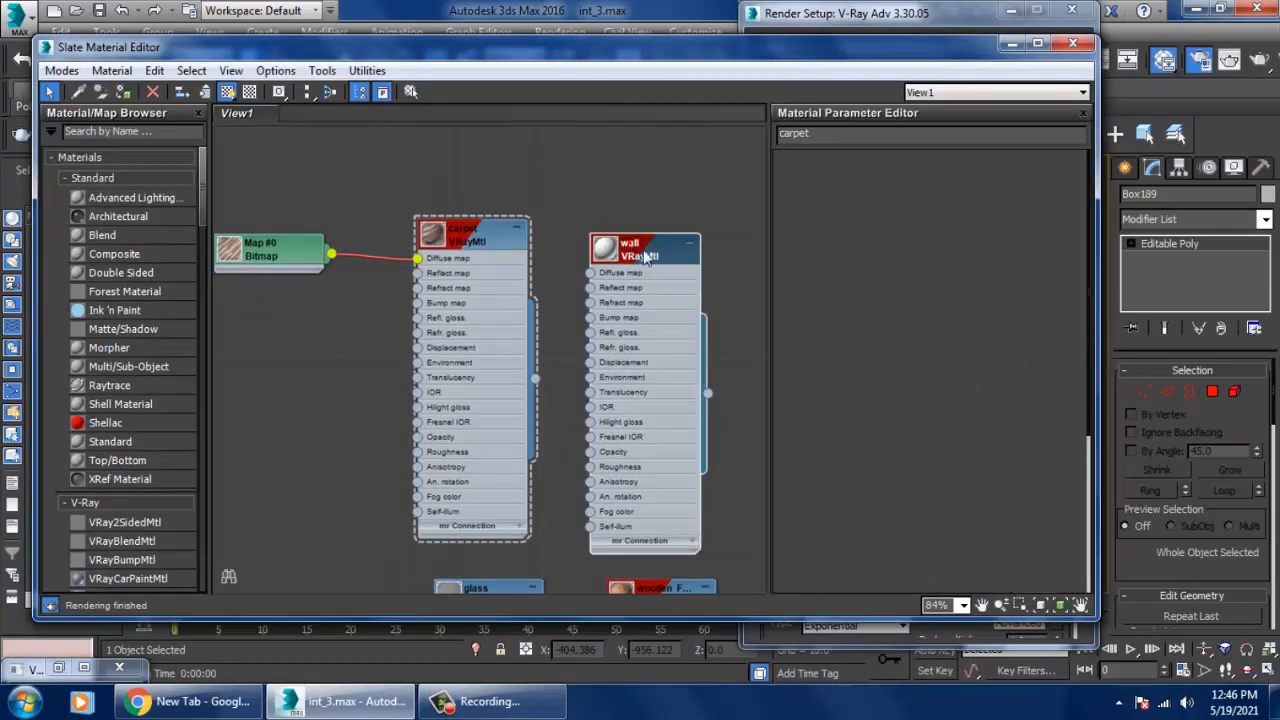
{"action": "type", "text": "1"}
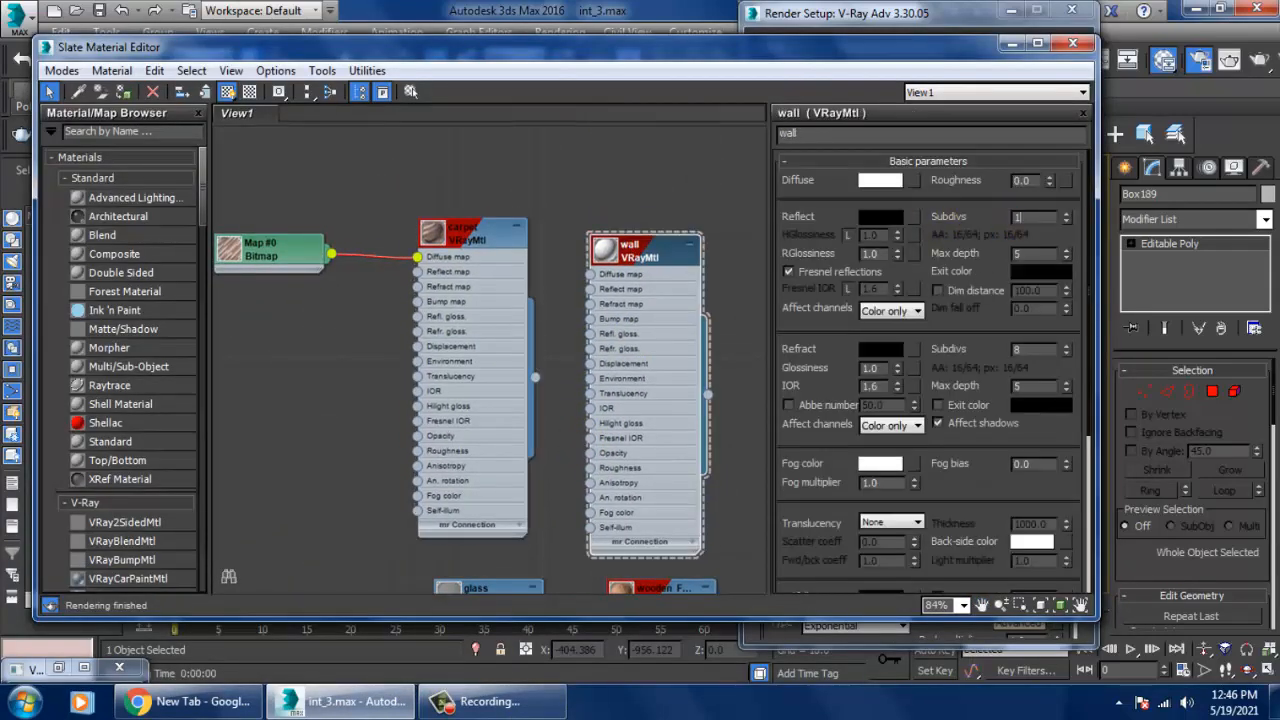
{"action": "type", "text": "6"}
{"action": "key", "text": "Return"}
Set the reflection subdivs of the wooden Frame material to 16
{"action": "middle_click_drag", "start_coordinate": [599, 390], "coordinate": [514, 78]}
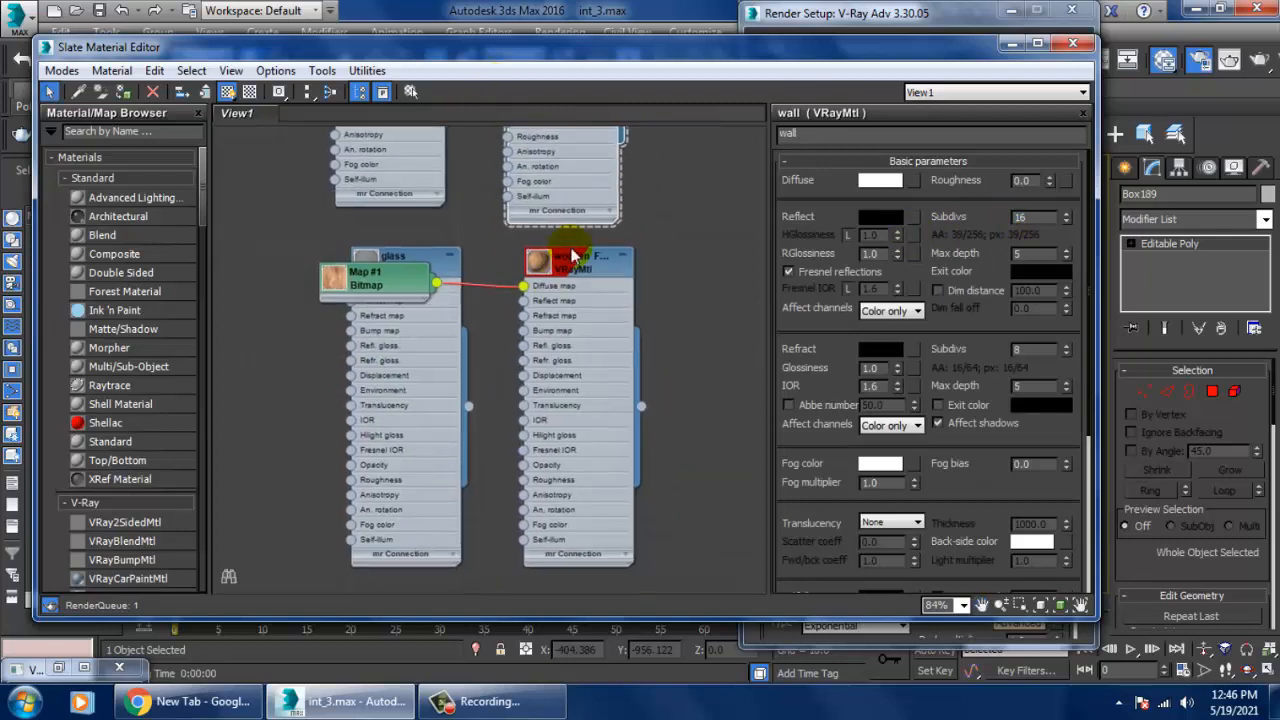
{"action": "double_click", "coordinate": [574, 257]}
{"action": "left_click_drag", "start_coordinate": [1043, 217], "coordinate": [896, 218]}
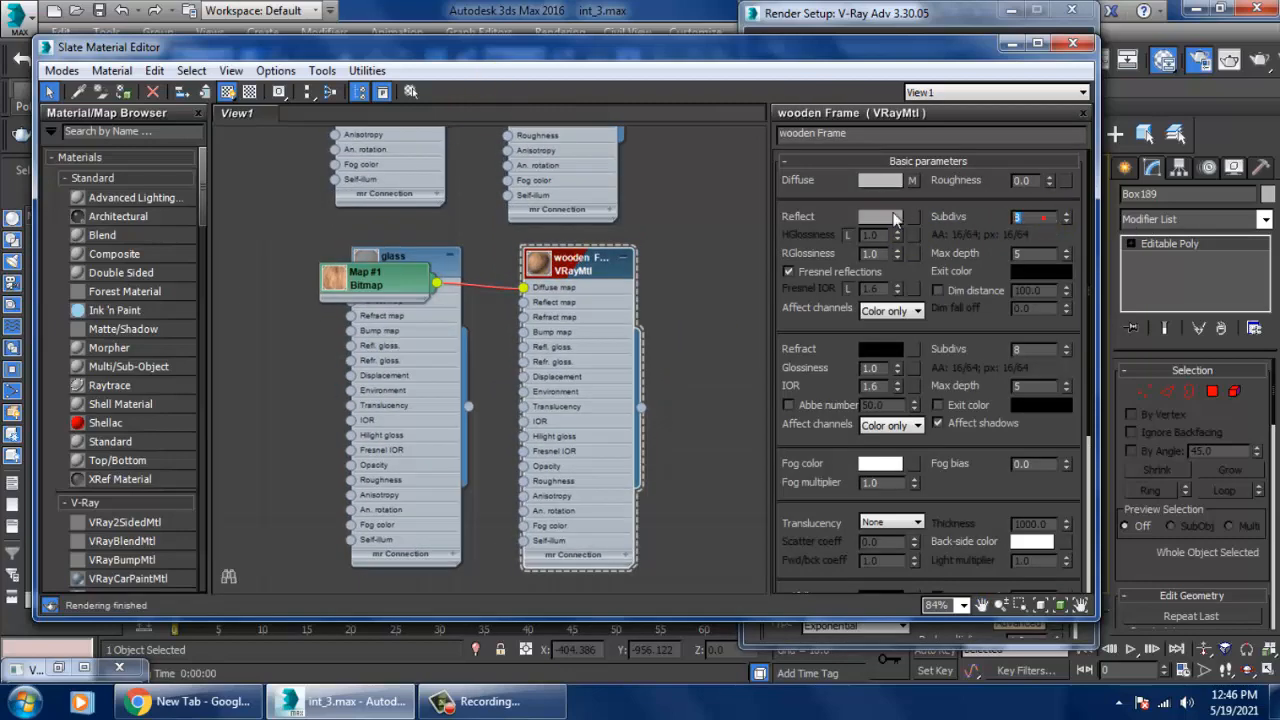
{"action": "type", "text": "16"}
{"action": "key", "text": "Return"}
Set Material #110's reflection subdivs to 16 and move the Standard Material #109 node below the Checker map, clear of Map #3
{"action": "middle_click_drag", "start_coordinate": [498, 467], "coordinate": [490, 130]}
{"action": "middle_click_drag", "start_coordinate": [428, 392], "coordinate": [490, 345]}
{"action": "double_click", "coordinate": [676, 232]}
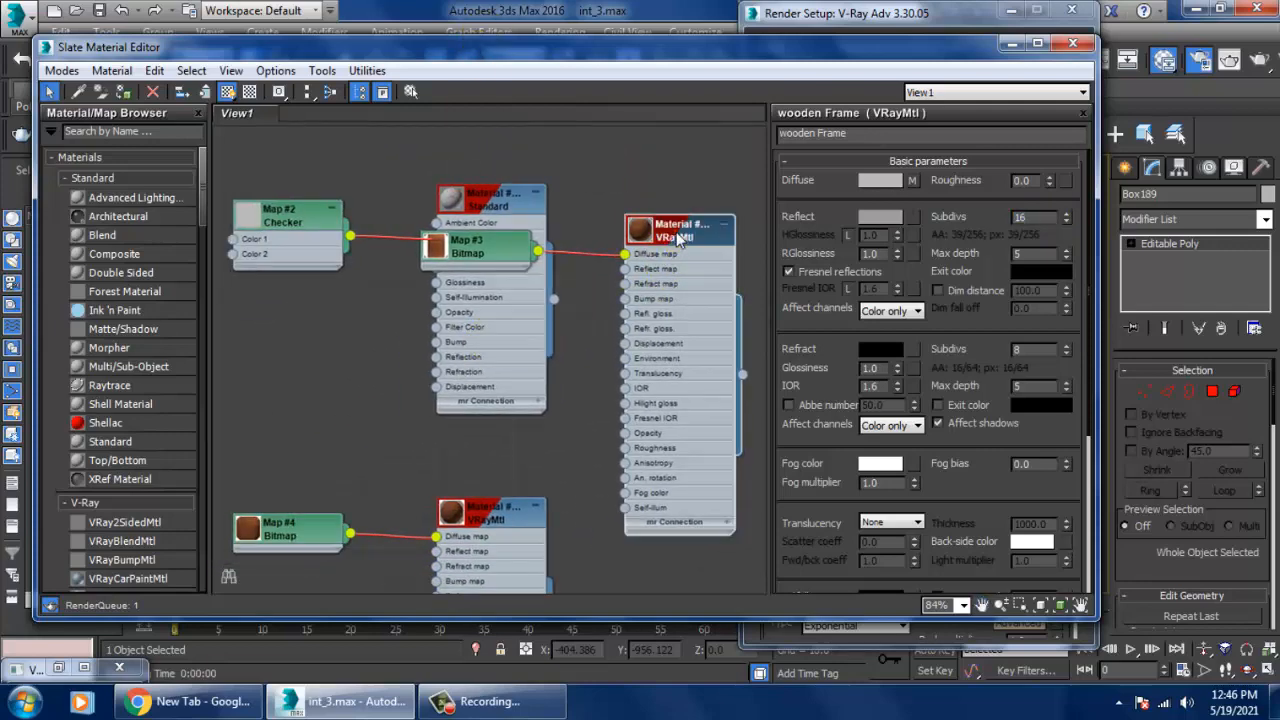
{"action": "left_click_drag", "start_coordinate": [1043, 217], "coordinate": [929, 230]}
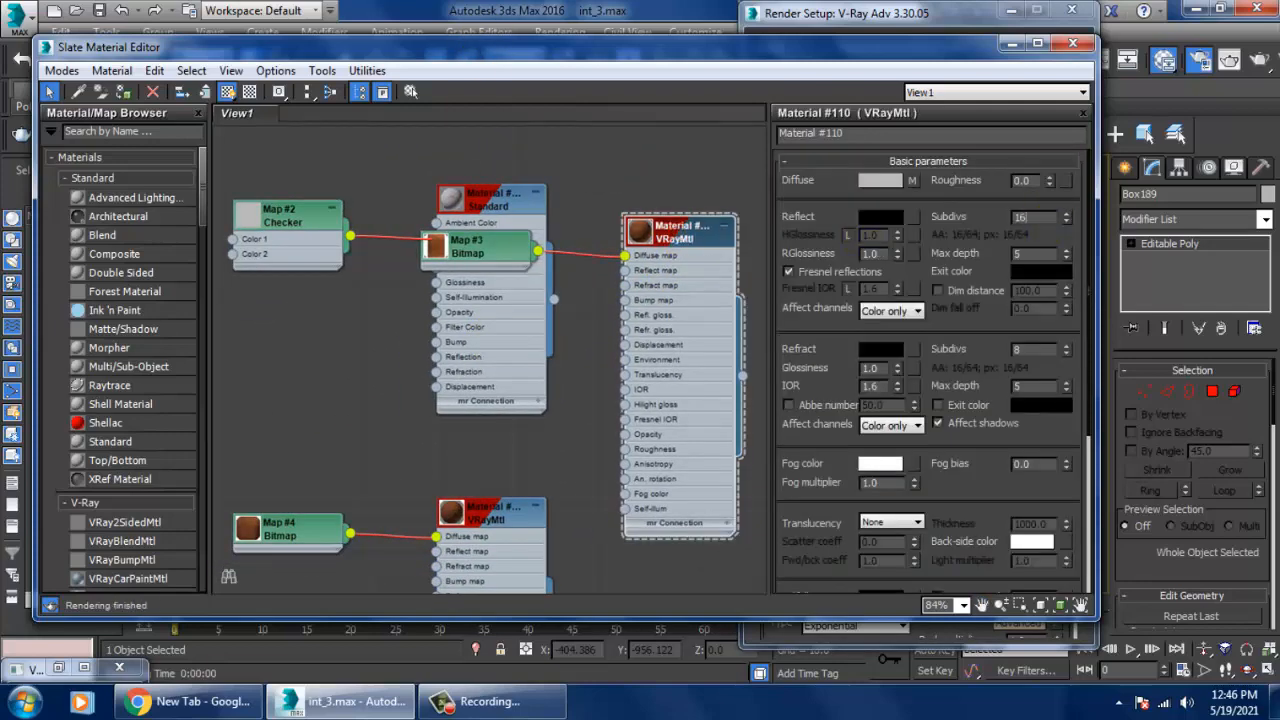
{"action": "type", "text": "16"}
{"action": "double_click", "coordinate": [485, 200]}
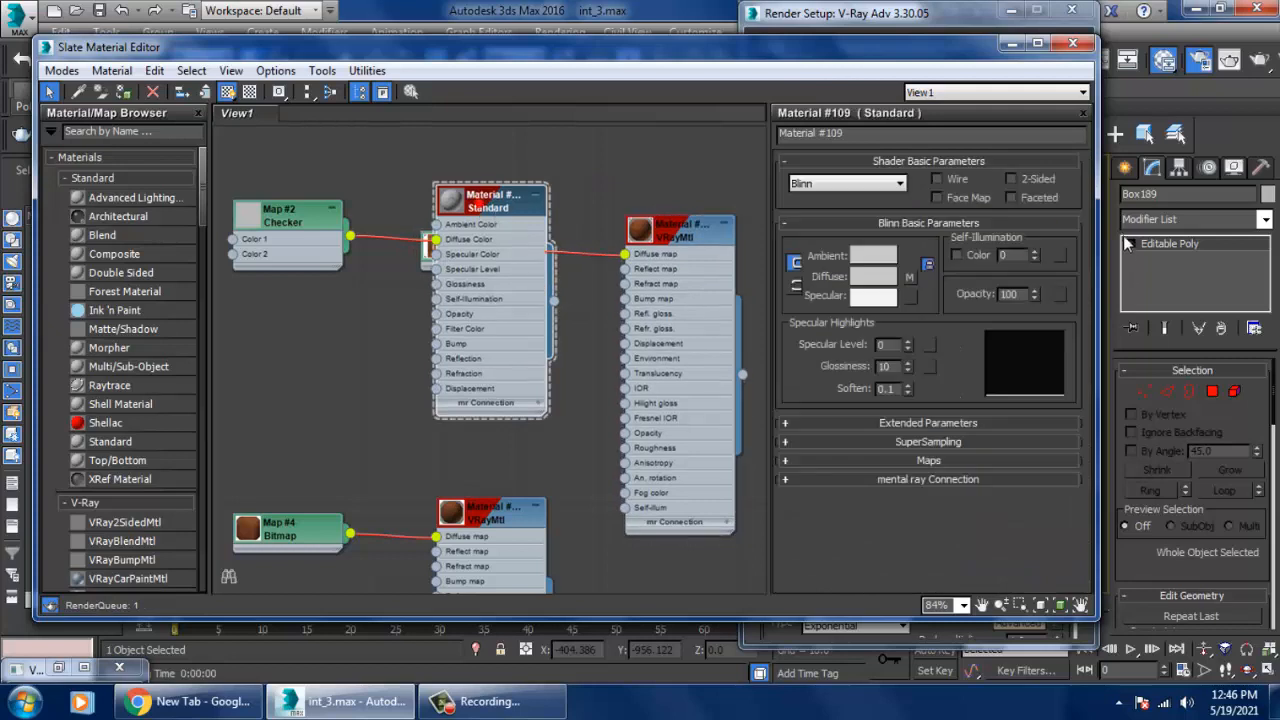
{"action": "left_click_drag", "start_coordinate": [481, 215], "coordinate": [290, 307]}
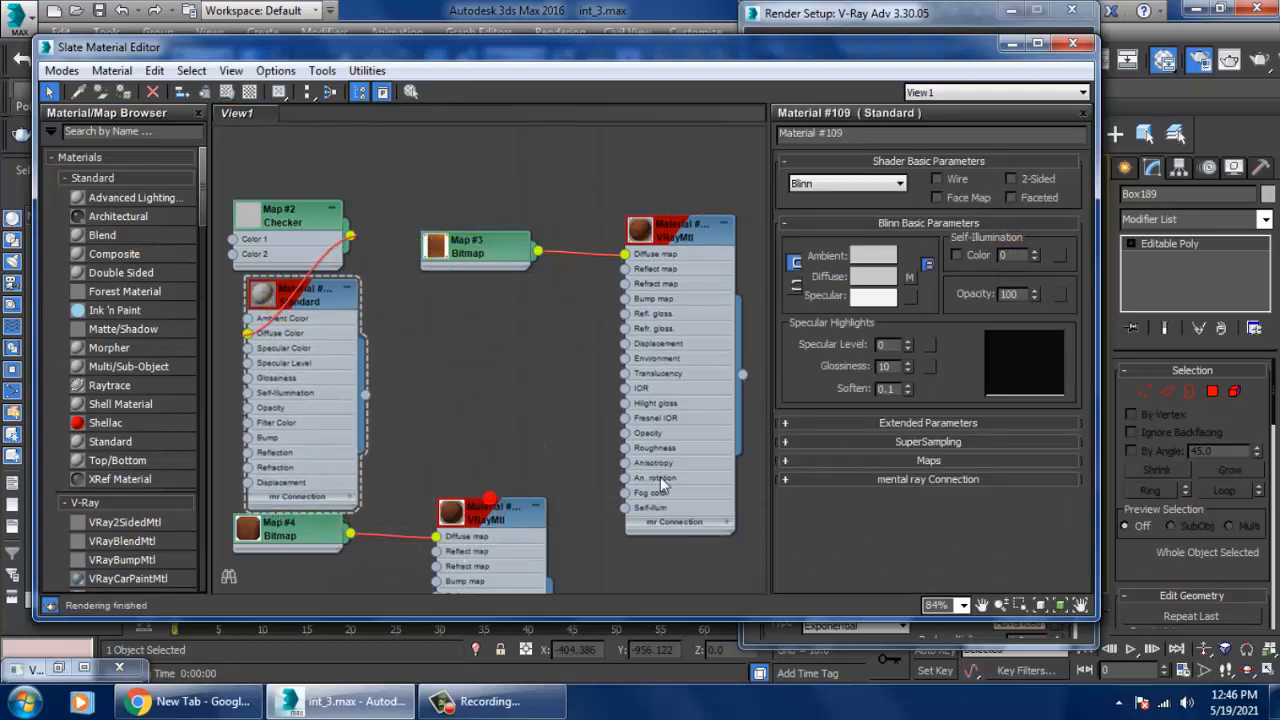
Set the reflection subdivs of Material #111, fed by the Map #4 bitmap, to 16
{"action": "double_click", "coordinate": [487, 518]}
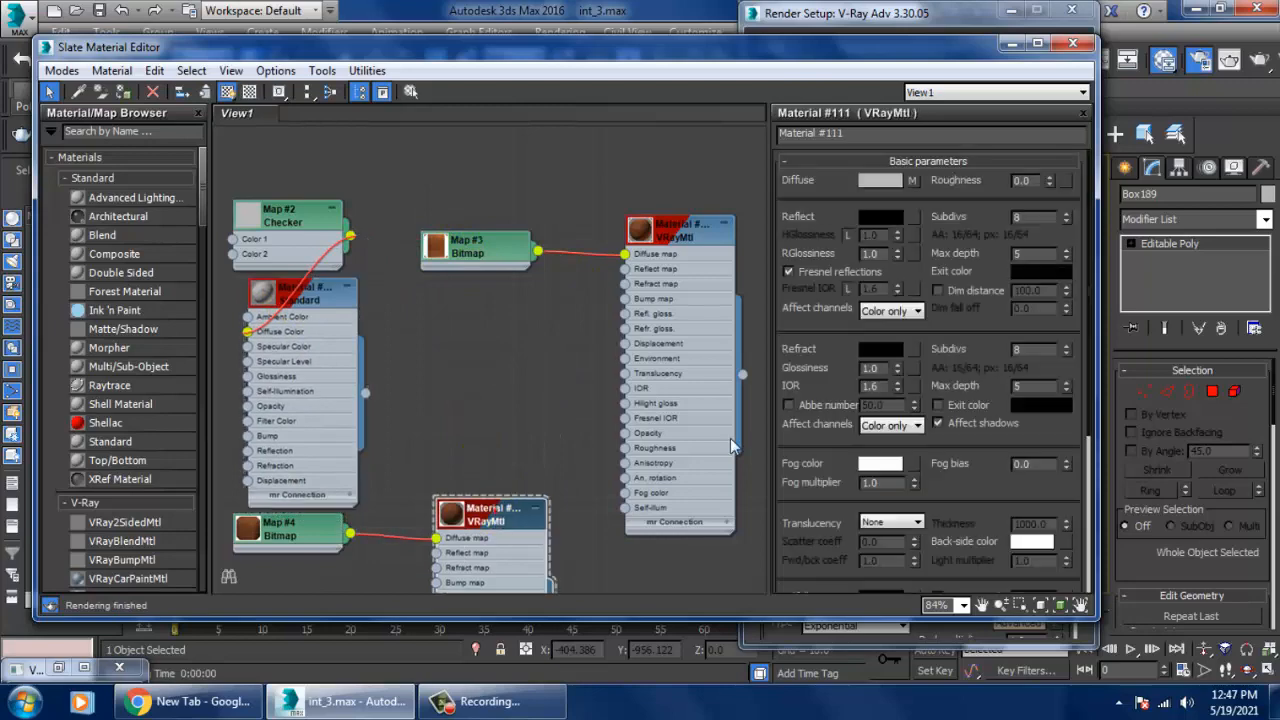
{"action": "double_click", "coordinate": [1025, 218]}
{"action": "type", "text": "16"}
{"action": "key", "text": "Return"}
Set the reflection subdivs of Material #113, the one using the wood bitmap, to 16
{"action": "middle_click_drag", "start_coordinate": [624, 476], "coordinate": [691, 98]}
{"action": "middle_click_drag", "start_coordinate": [660, 330], "coordinate": [634, 157]}
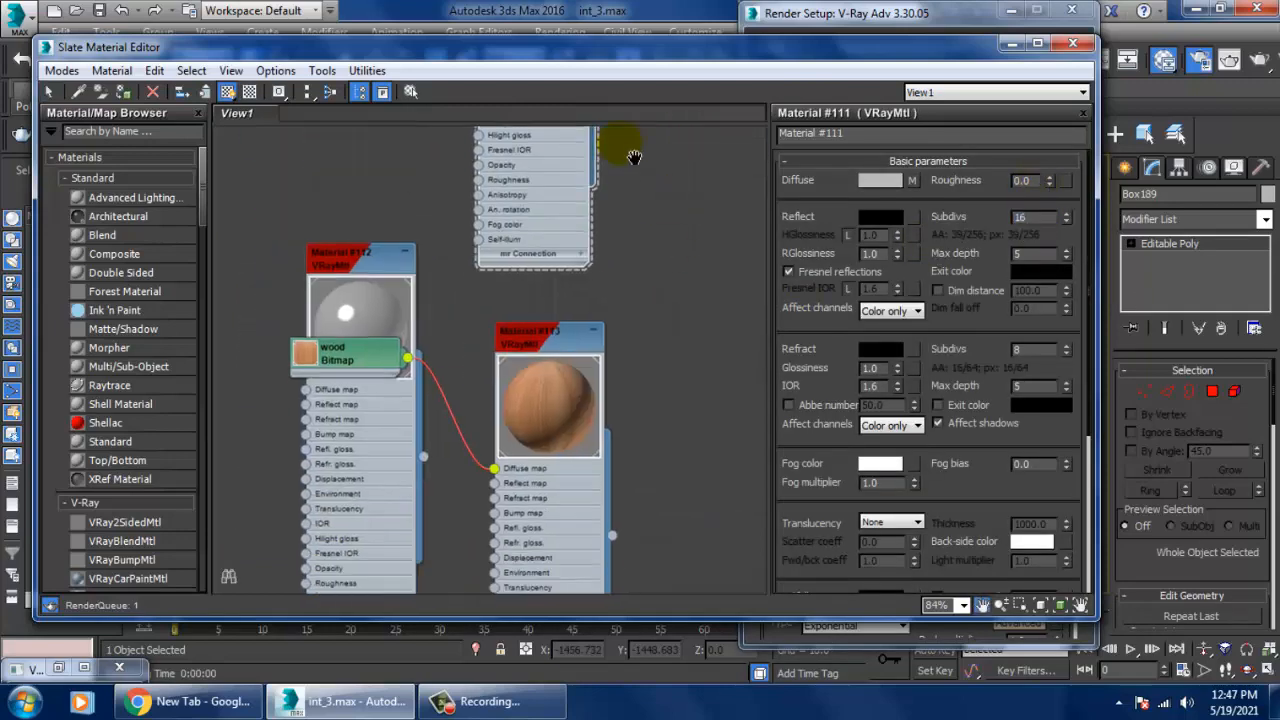
{"action": "double_click", "coordinate": [532, 346]}
{"action": "double_click", "coordinate": [1032, 218]}
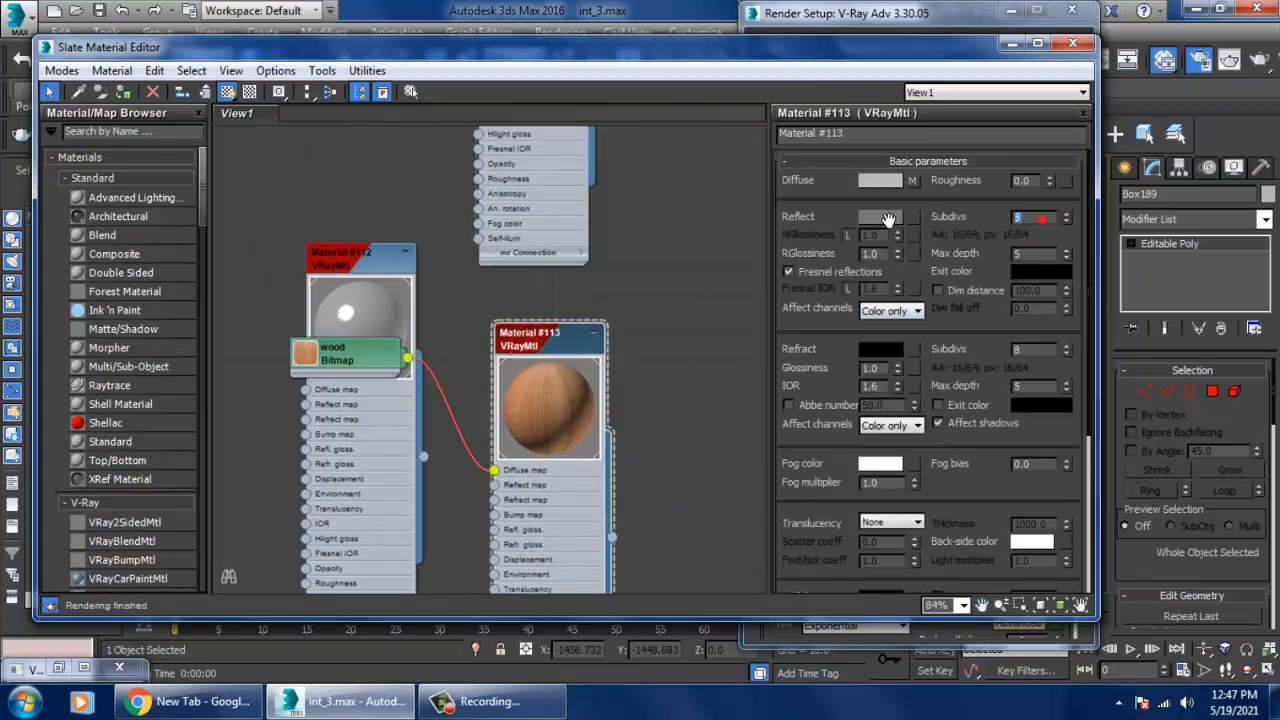
{"action": "type", "text": "16"}
{"action": "key", "text": "Return"}
Set the reflection subdivs of the glossy grey Material #112 to 16
{"action": "middle_click_drag", "start_coordinate": [636, 446], "coordinate": [666, 349]}
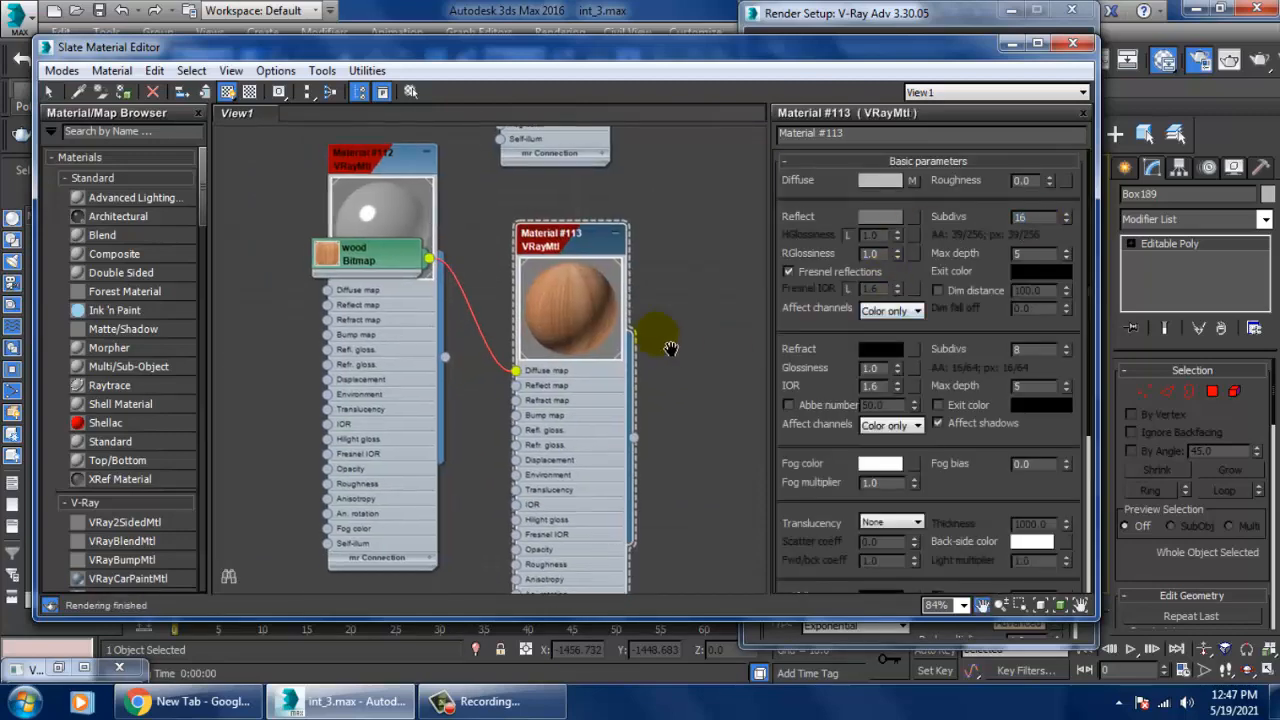
{"action": "double_click", "coordinate": [375, 160]}
{"action": "double_click", "coordinate": [1030, 218]}
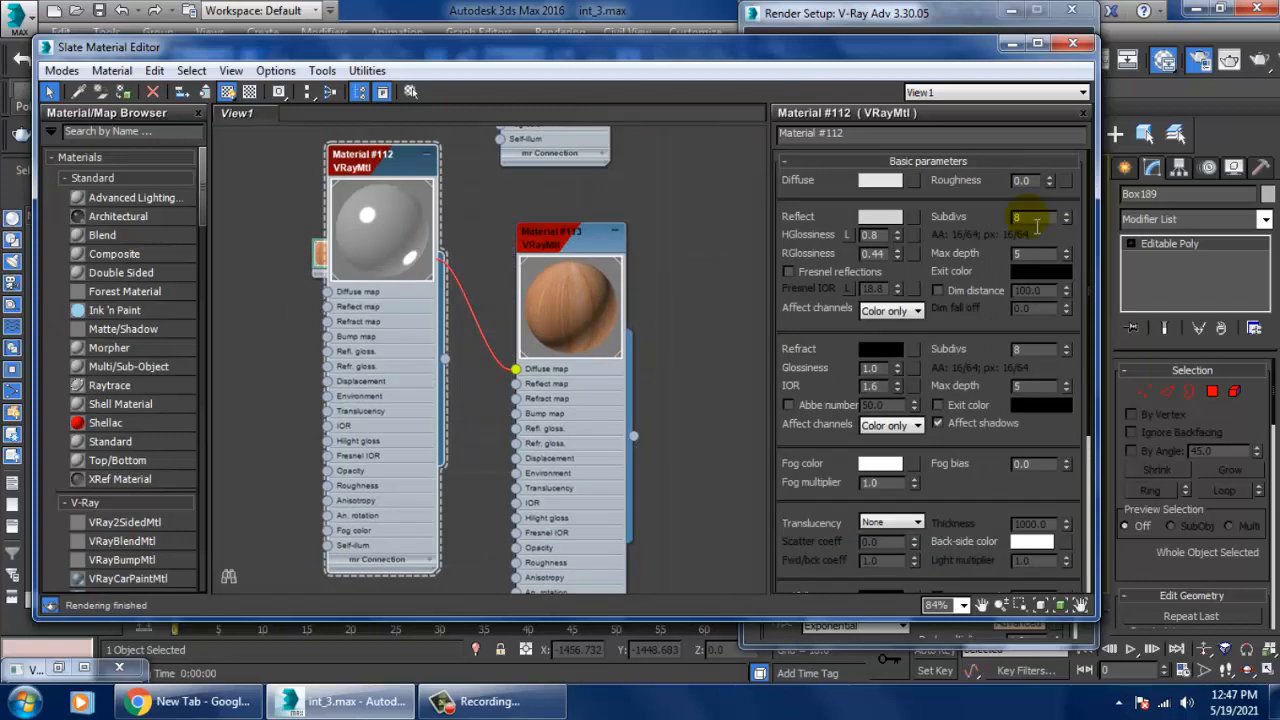
{"action": "type", "text": "16"}
{"action": "key", "text": "Return"}
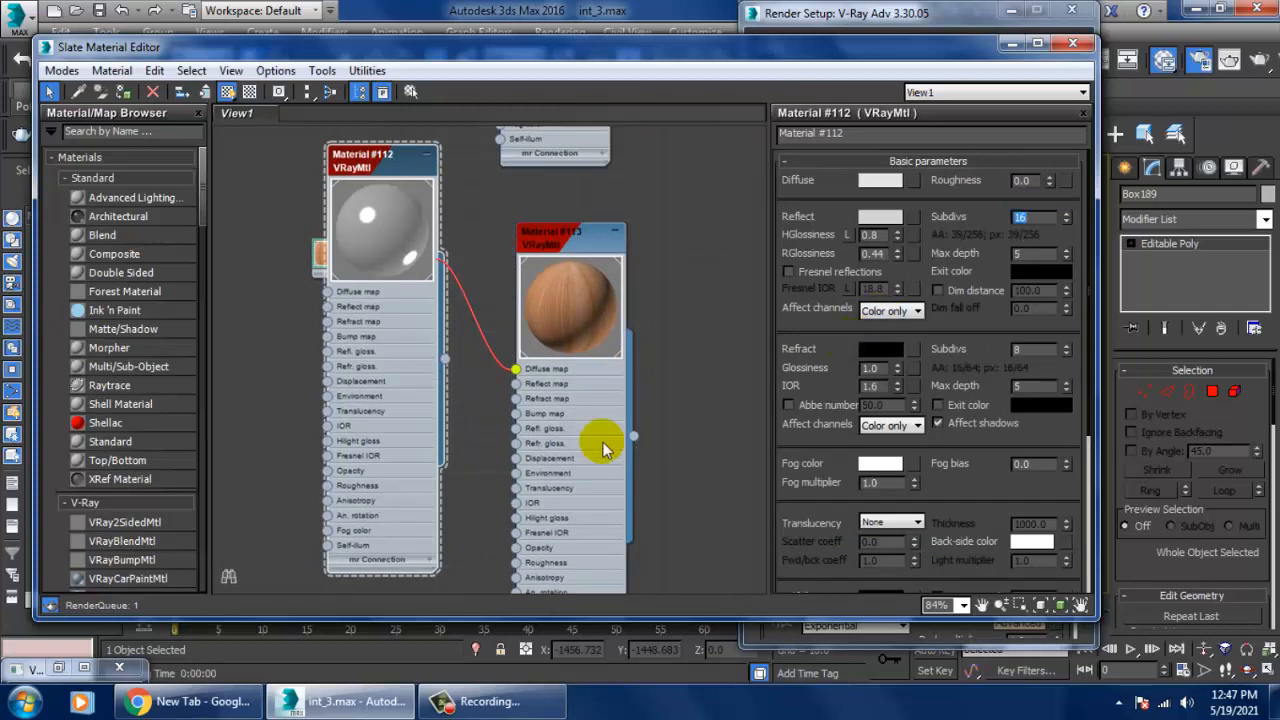
Set the reflection subdivs of Material #115, which uses the wood table noise bump, to 16
{"action": "middle_click_drag", "start_coordinate": [600, 440], "coordinate": [557, 238]}
{"action": "double_click", "coordinate": [603, 210]}
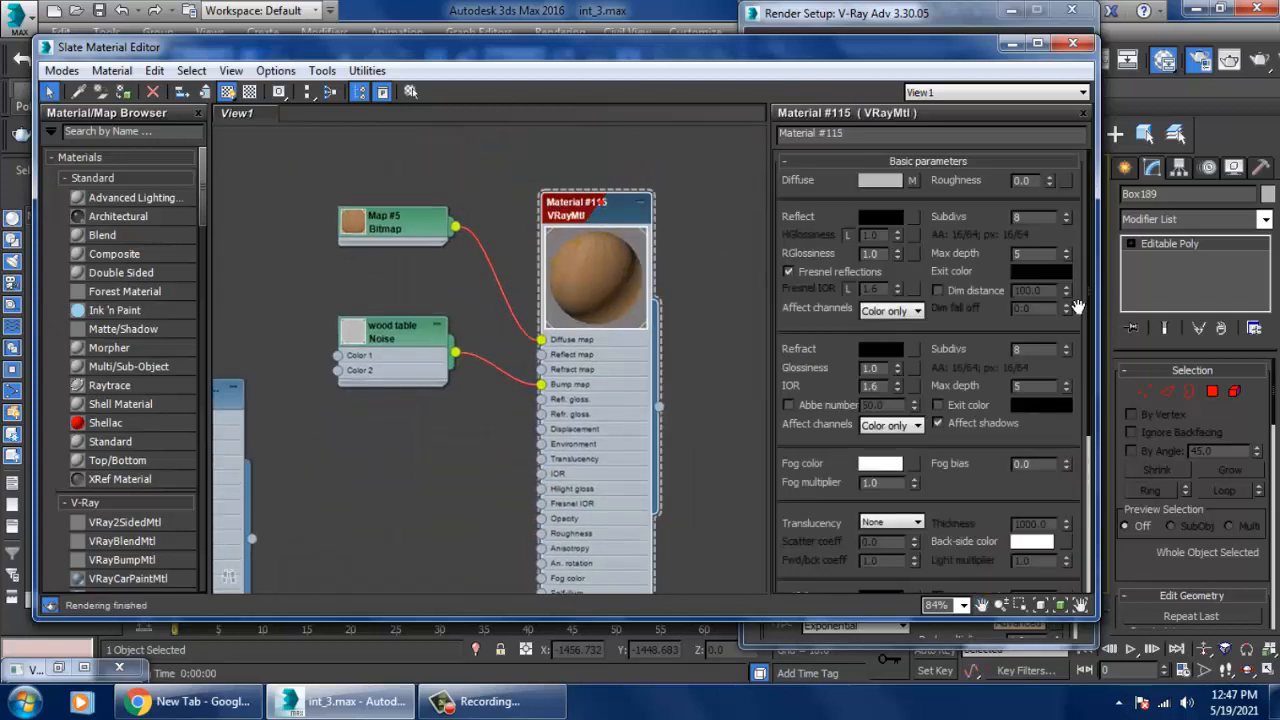
{"action": "double_click", "coordinate": [1030, 218]}
{"action": "type", "text": "16"}
{"action": "key", "text": "Return"}
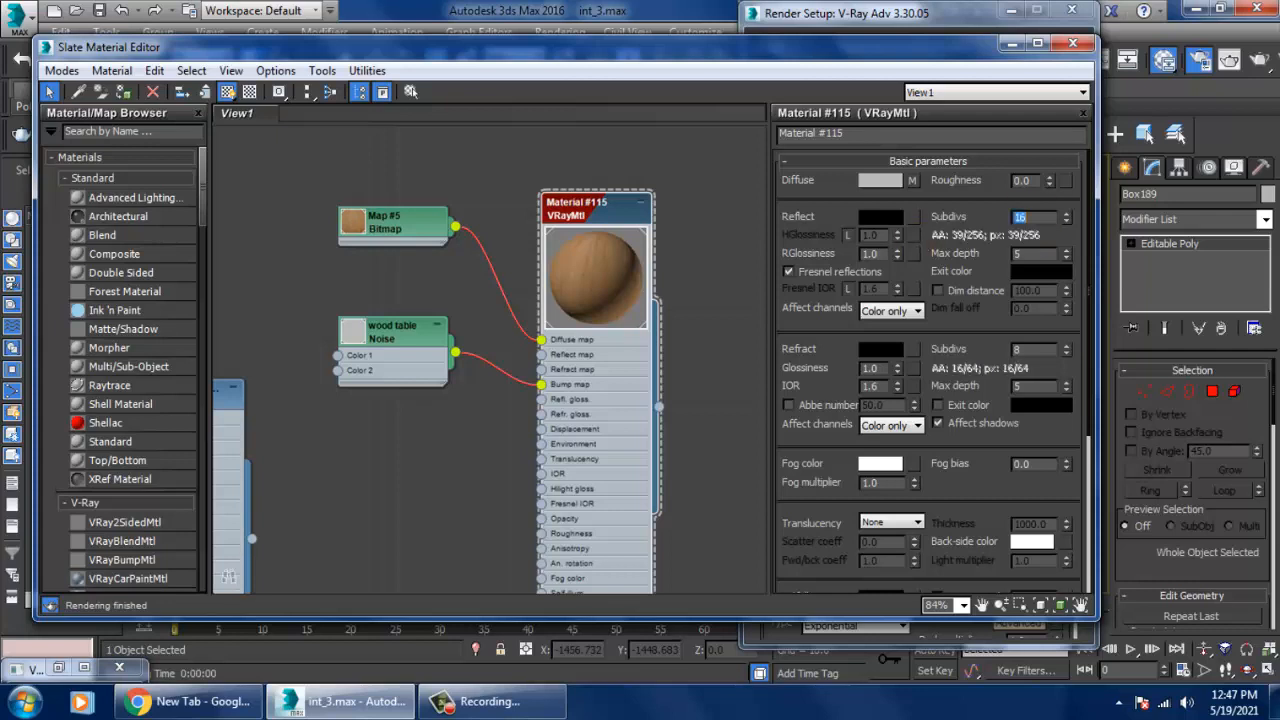
Set the reflection subdivs of Material #116, fed by the Map #7 bitmap, to 16
{"action": "middle_click_drag", "start_coordinate": [330, 540], "coordinate": [640, 352]}
{"action": "middle_click_drag", "start_coordinate": [450, 408], "coordinate": [476, 463]}
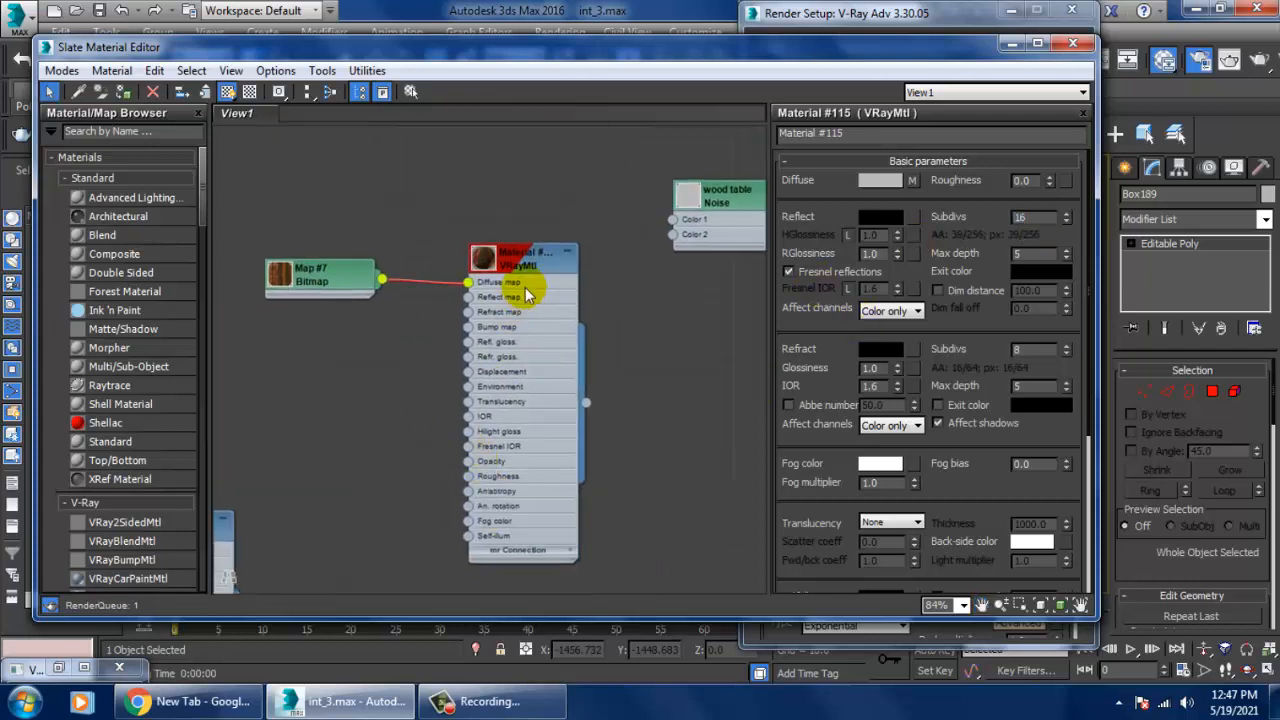
{"action": "double_click", "coordinate": [518, 256]}
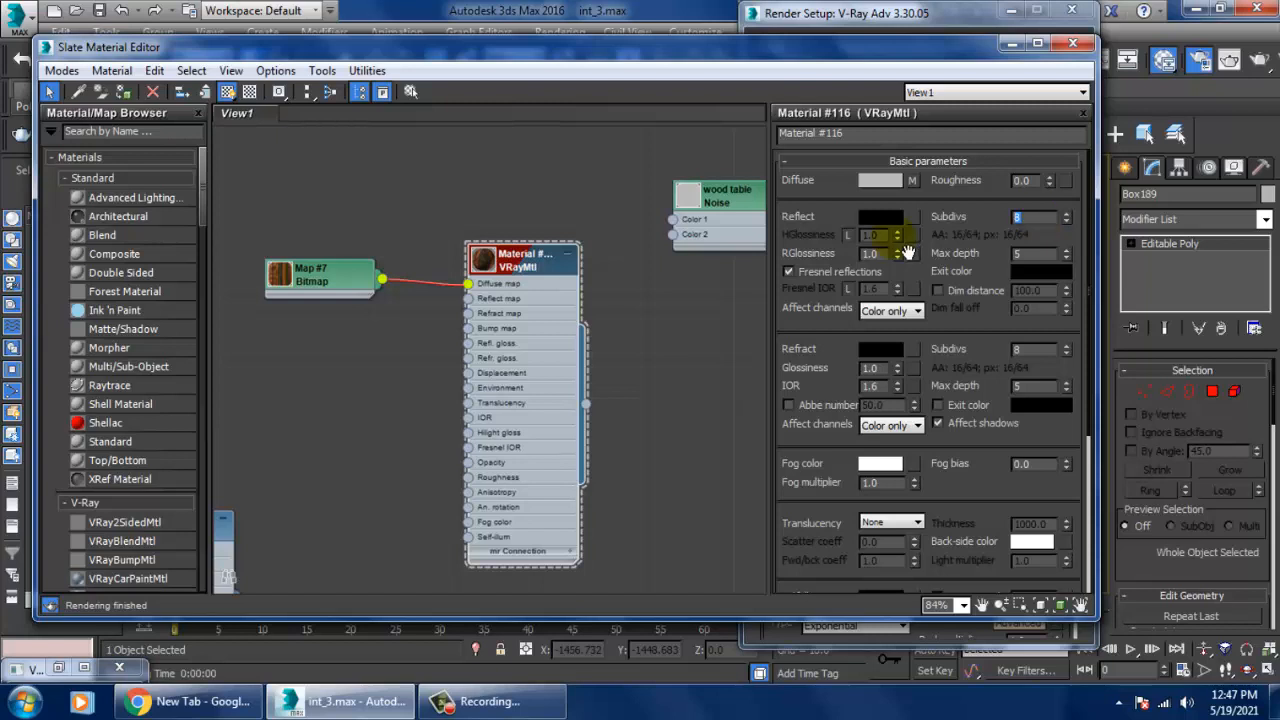
{"action": "key", "text": "Return"}
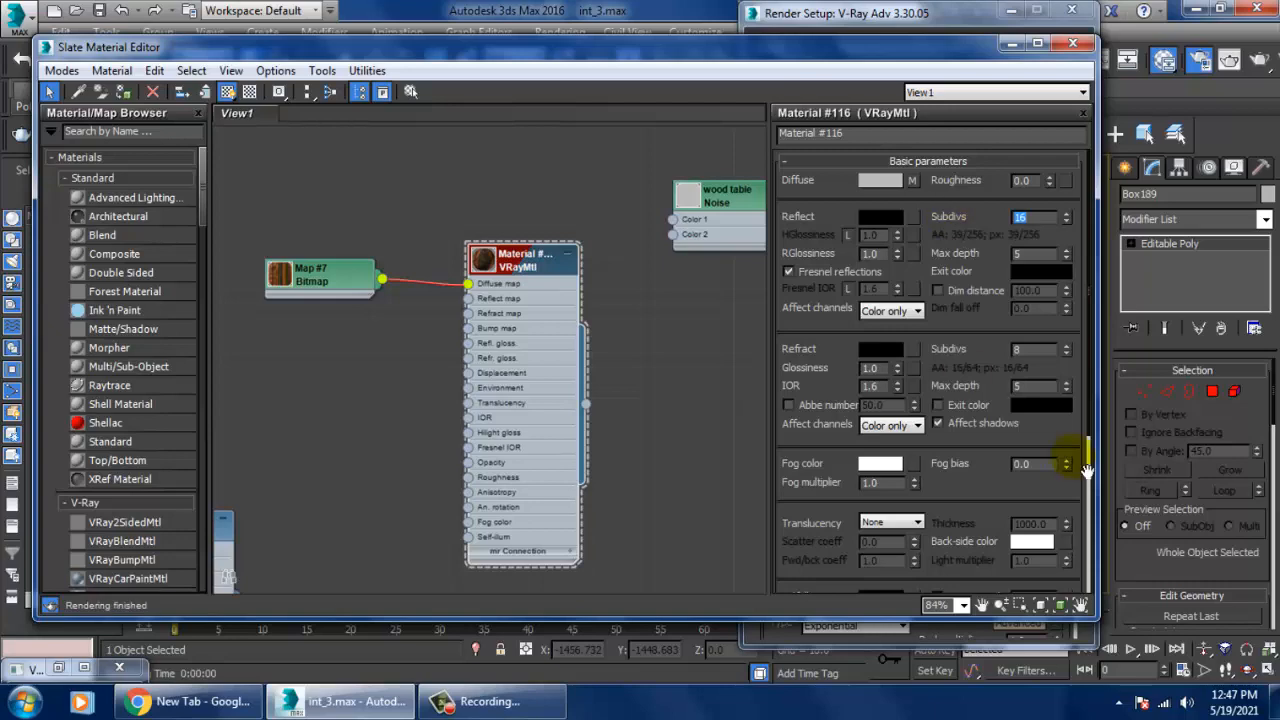
Set the reflection subdivs of Material #141, fed by the Map #8 bitmap, to 16
{"action": "middle_click_drag", "start_coordinate": [555, 425], "coordinate": [765, 130]}
{"action": "middle_click_drag", "start_coordinate": [520, 330], "coordinate": [249, 177]}
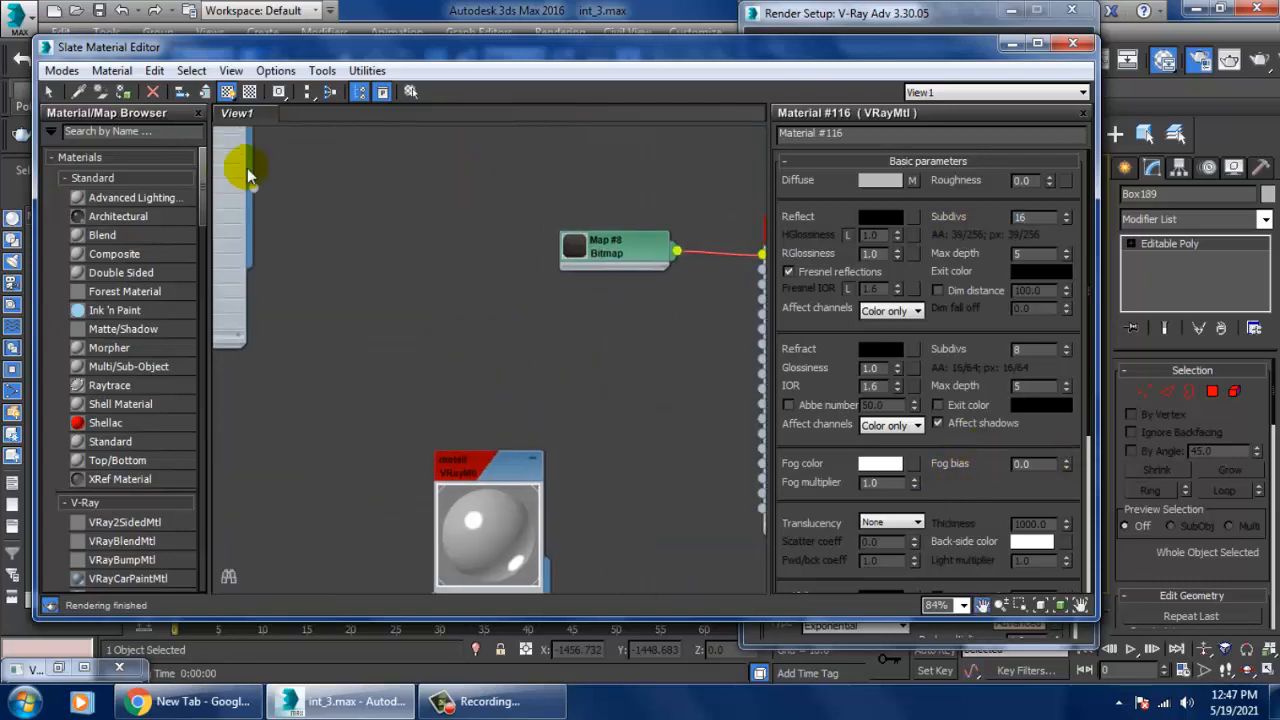
{"action": "middle_click_drag", "start_coordinate": [757, 385], "coordinate": [641, 389]}
{"action": "double_click", "coordinate": [628, 240]}
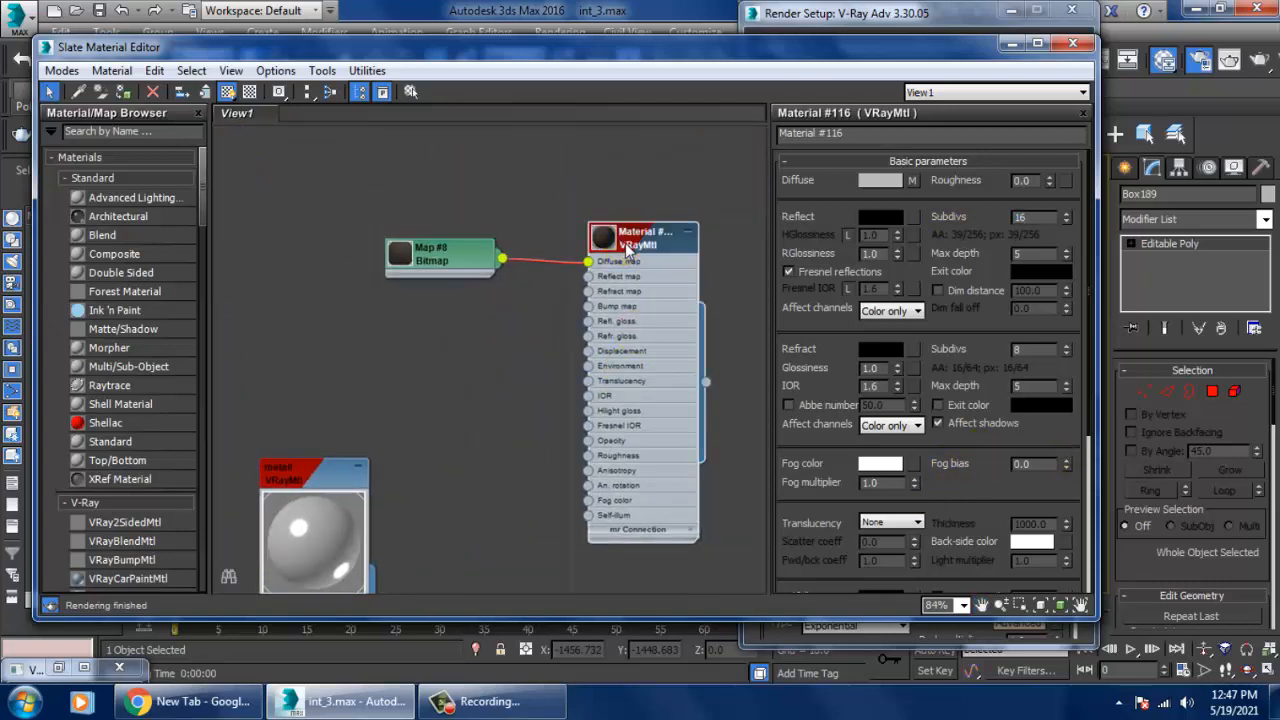
{"action": "double_click", "coordinate": [1030, 217]}
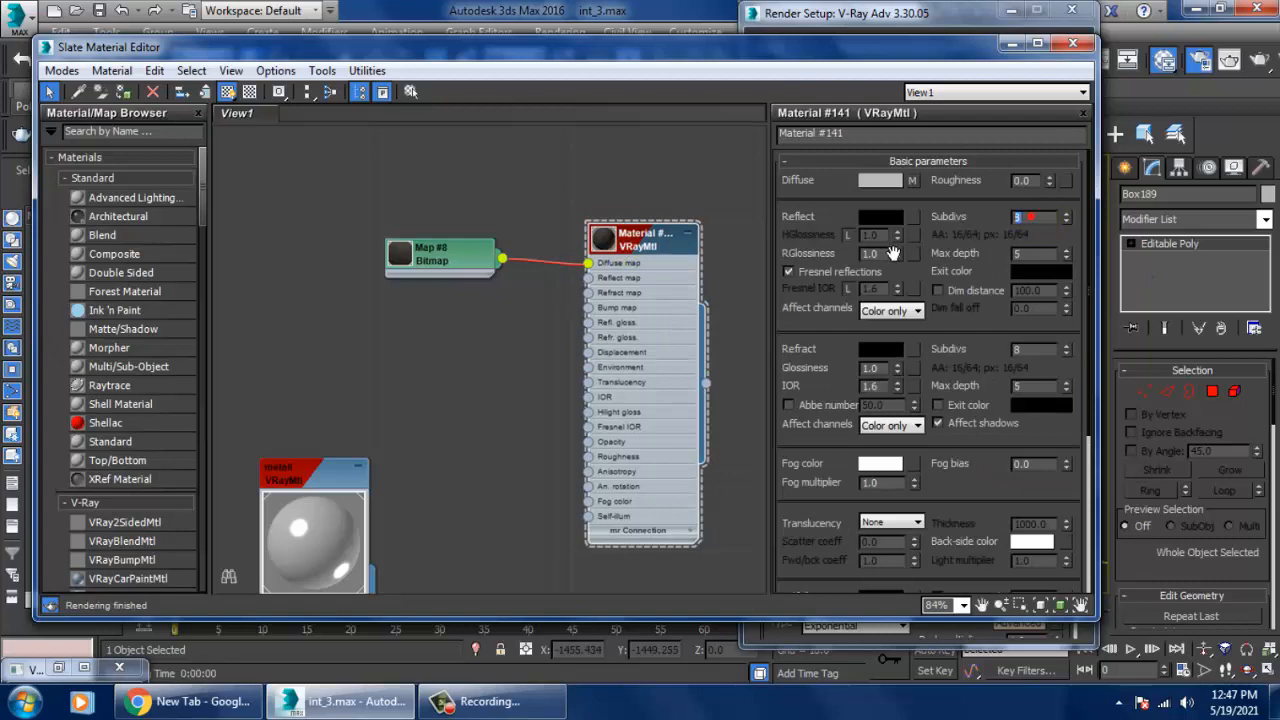
{"action": "type", "text": "16"}
{"action": "key", "text": "Return"}
Look over the remaining material nodes, minimize the material editor, start a test render of the PhysCamera002 view and close it
{"action": "middle_click_drag", "start_coordinate": [582, 346], "coordinate": [566, 96]}
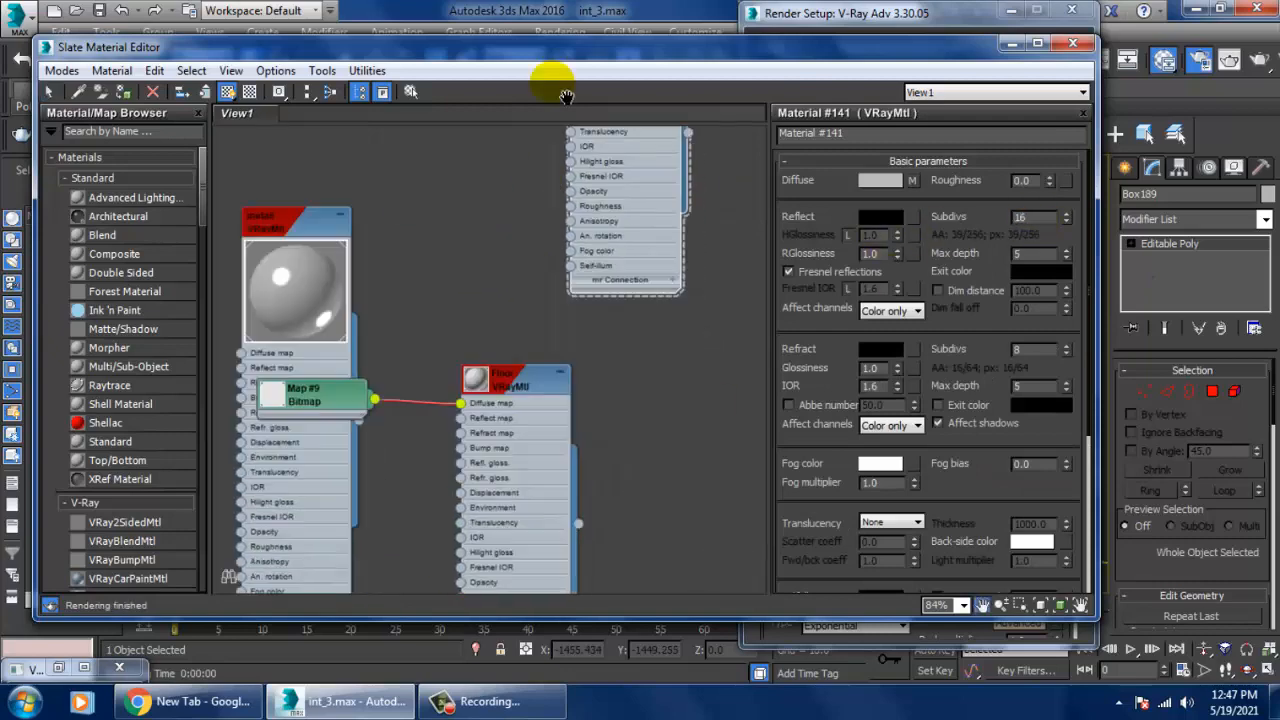
{"action": "middle_click_drag", "start_coordinate": [471, 420], "coordinate": [527, 246]}
{"action": "middle_click_drag", "start_coordinate": [585, 405], "coordinate": [636, 190]}
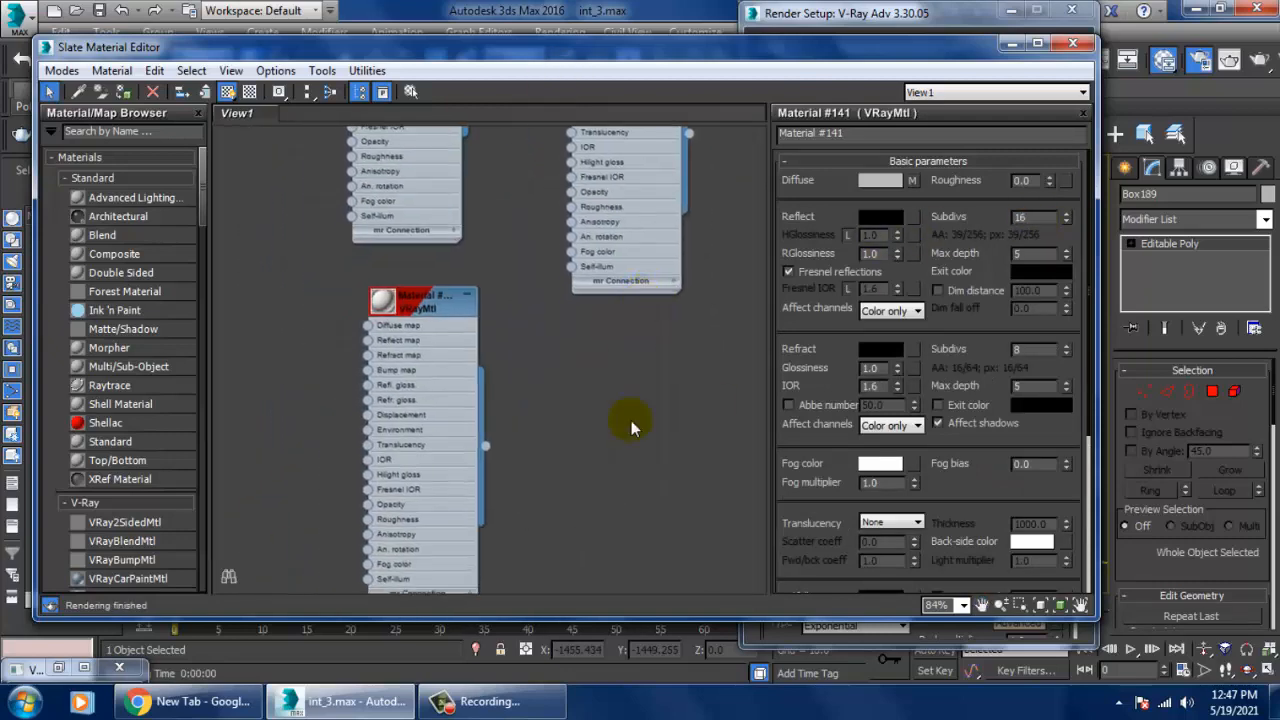
{"action": "mouse_move", "coordinate": [610, 560]}
{"action": "middle_mouse_down"}
{"action": "mouse_move", "coordinate": [654, 212]}
{"action": "mouse_move", "coordinate": [563, 500]}
{"action": "mouse_move", "coordinate": [588, 650]}
{"action": "middle_mouse_up"}
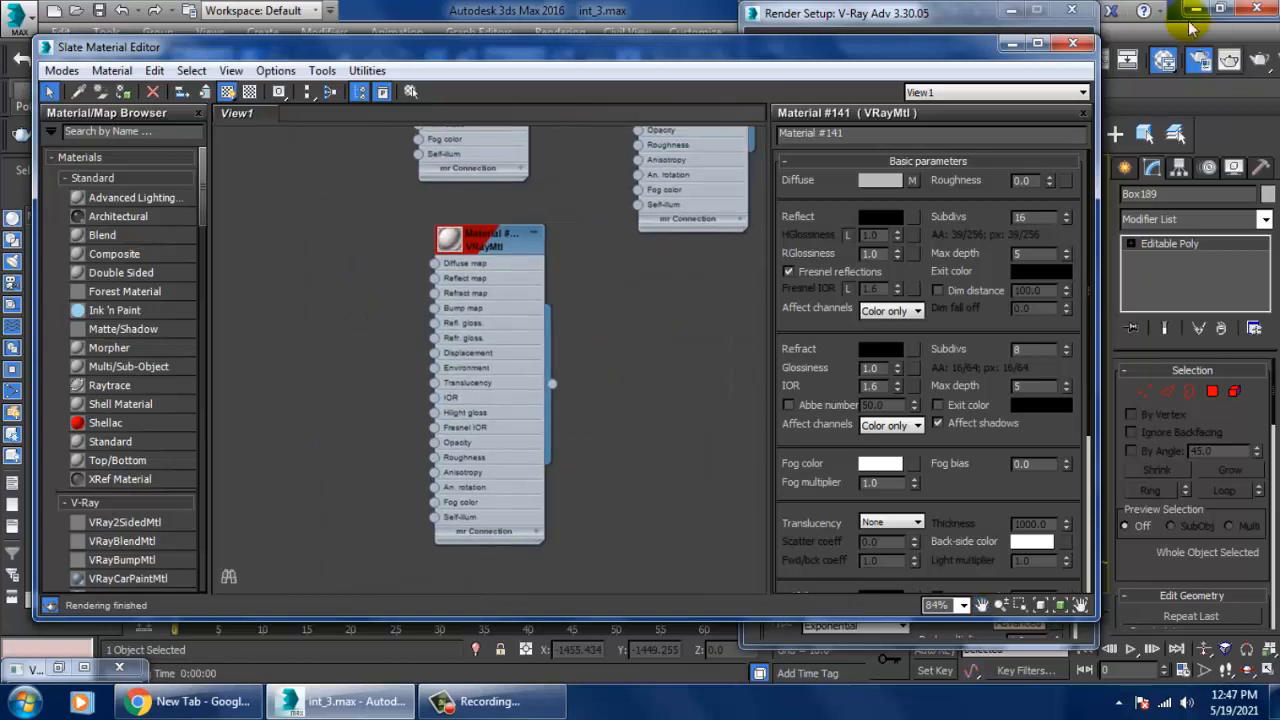
{"action": "left_click", "coordinate": [1012, 43]}
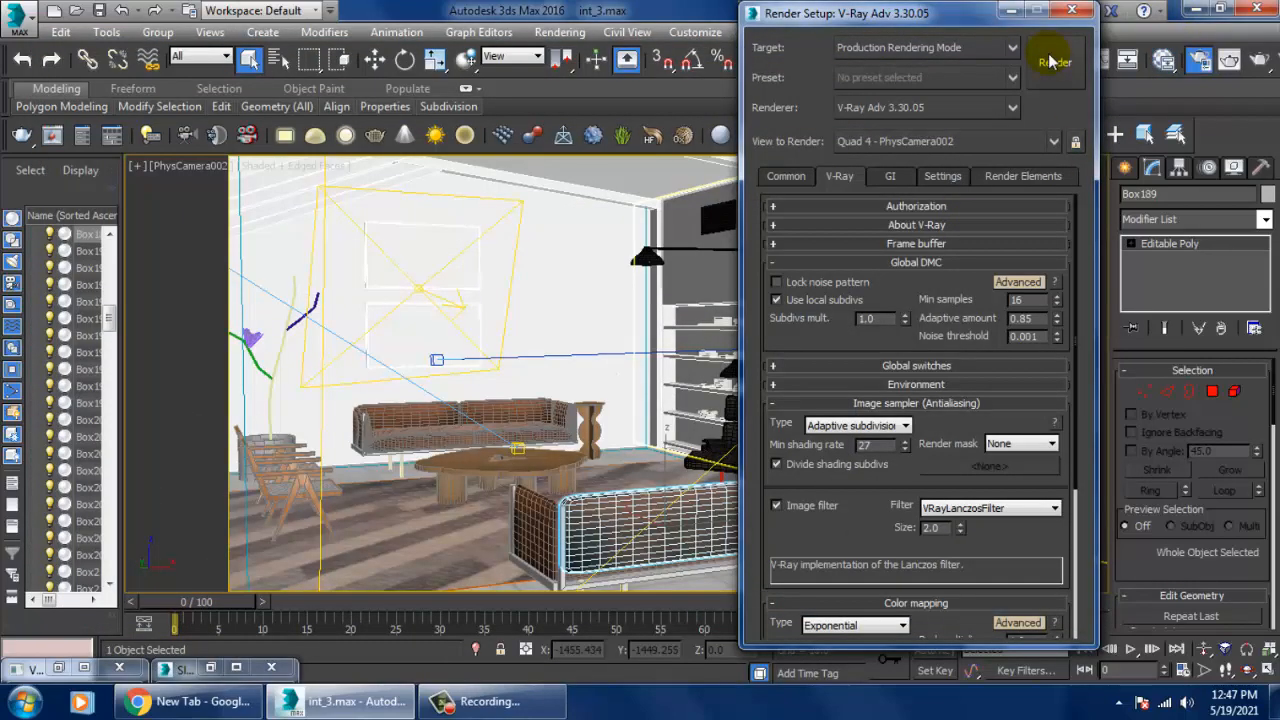
{"action": "left_click", "coordinate": [1052, 62]}
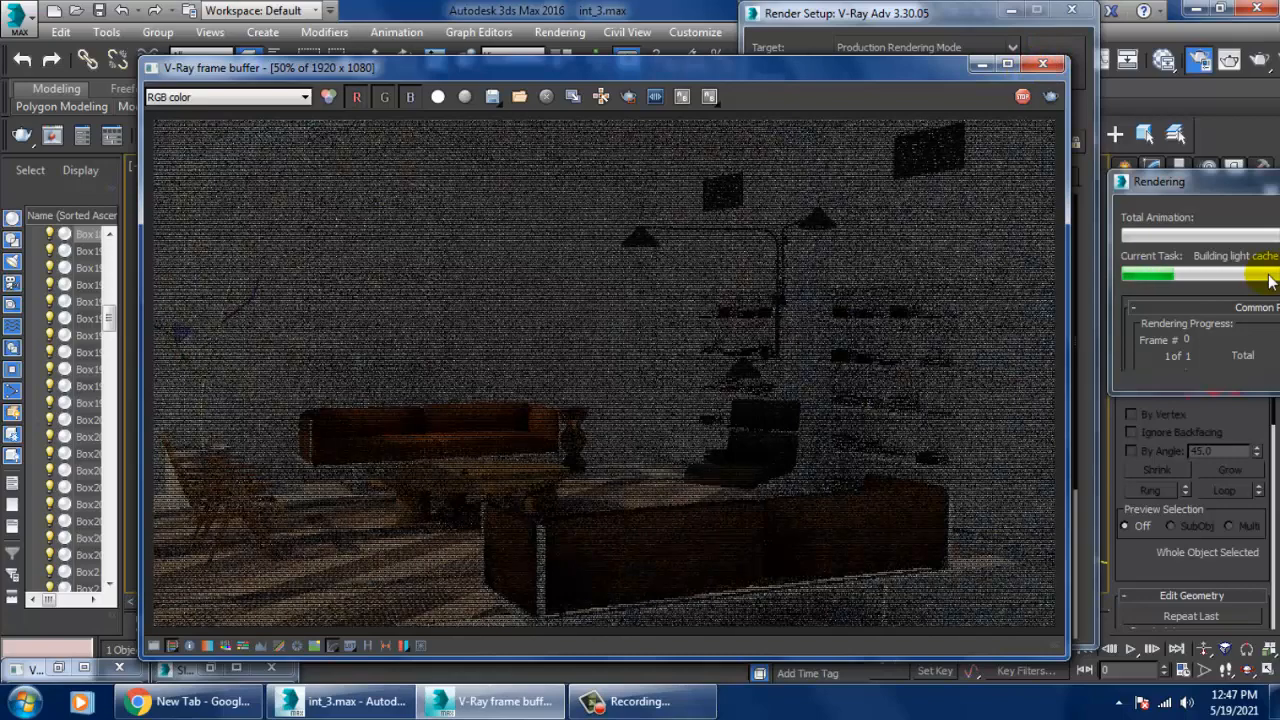
{"action": "left_click", "coordinate": [1043, 66]}
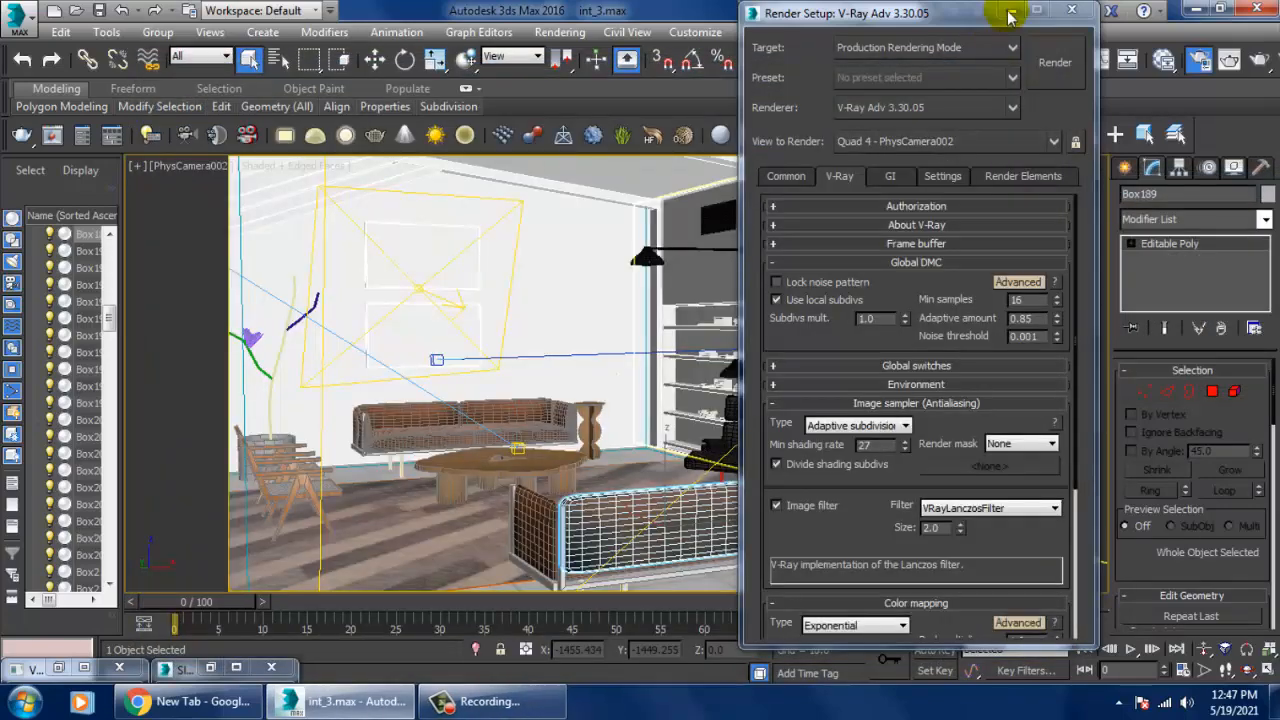
Minimize the render setup, select the VRaySun light outside the building, change its intensity multiplier and deselect it
{"action": "left_click", "coordinate": [1010, 13]}
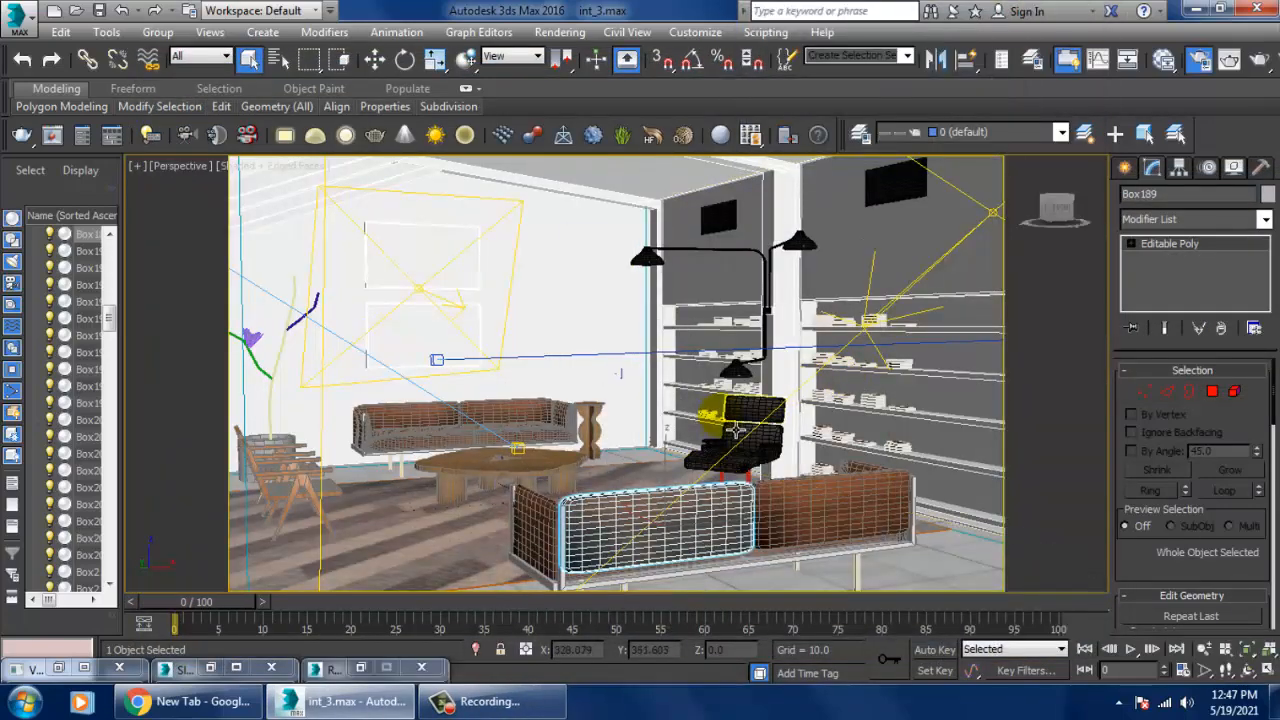
{"action": "scroll", "coordinate": [735, 430], "scroll_direction": "down", "scroll_amount": 10}
{"action": "left_click", "coordinate": [591, 345]}
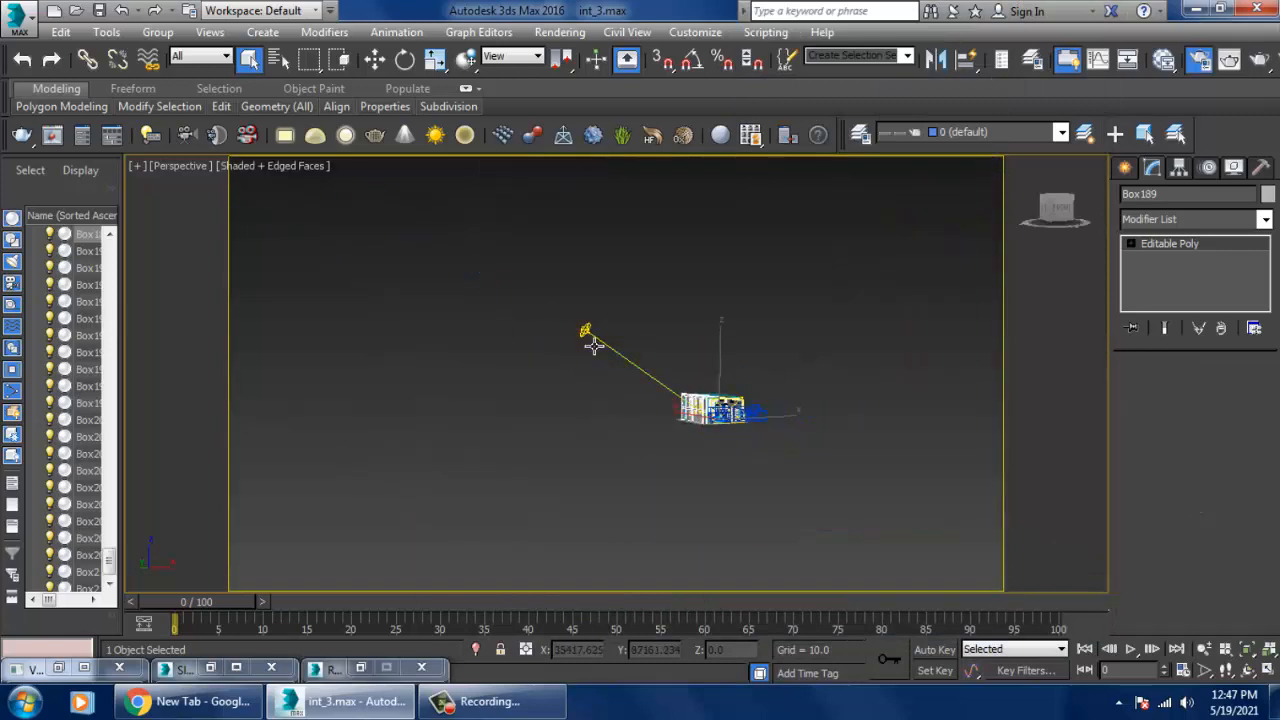
{"action": "scroll", "coordinate": [715, 370], "scroll_direction": "up", "scroll_amount": 5}
{"action": "scroll", "coordinate": [715, 364], "scroll_direction": "up", "scroll_amount": 5}
{"action": "middle_click_drag", "start_coordinate": [672, 400], "coordinate": [625, 240]}
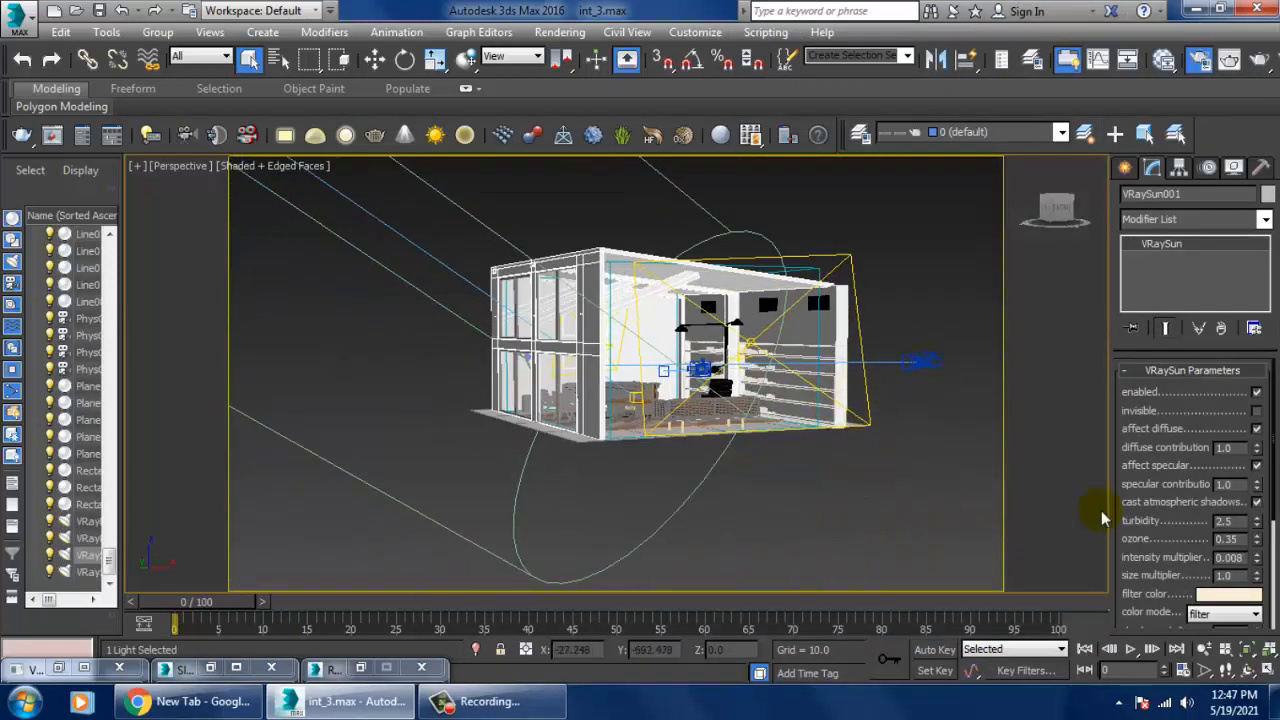
{"action": "left_click", "coordinate": [1256, 560]}
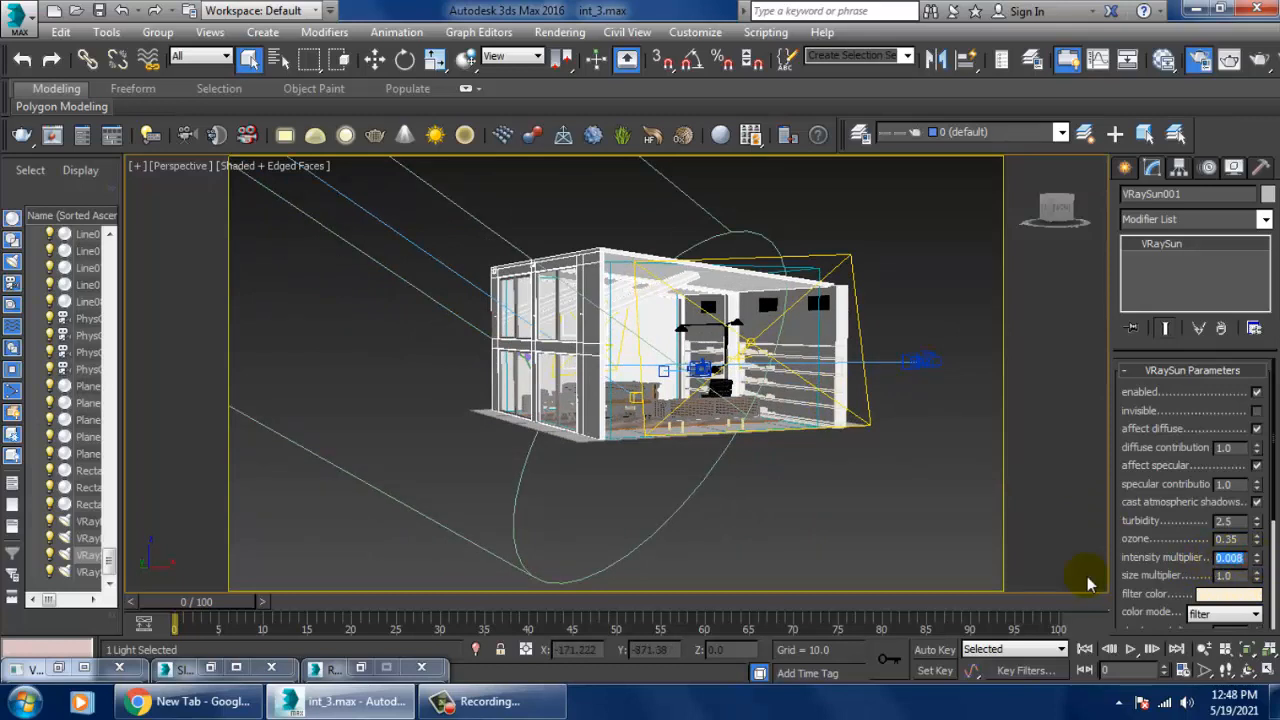
{"action": "type", "text": "0."}
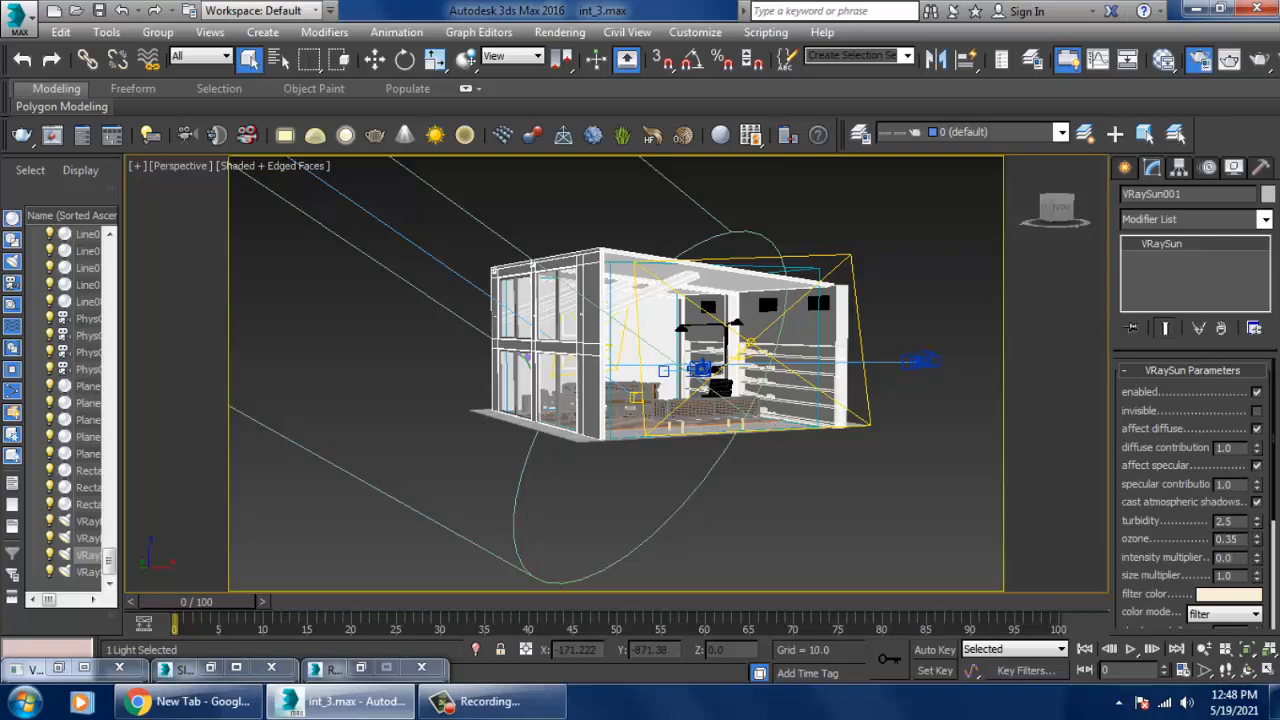
{"action": "left_click", "coordinate": [808, 200]}
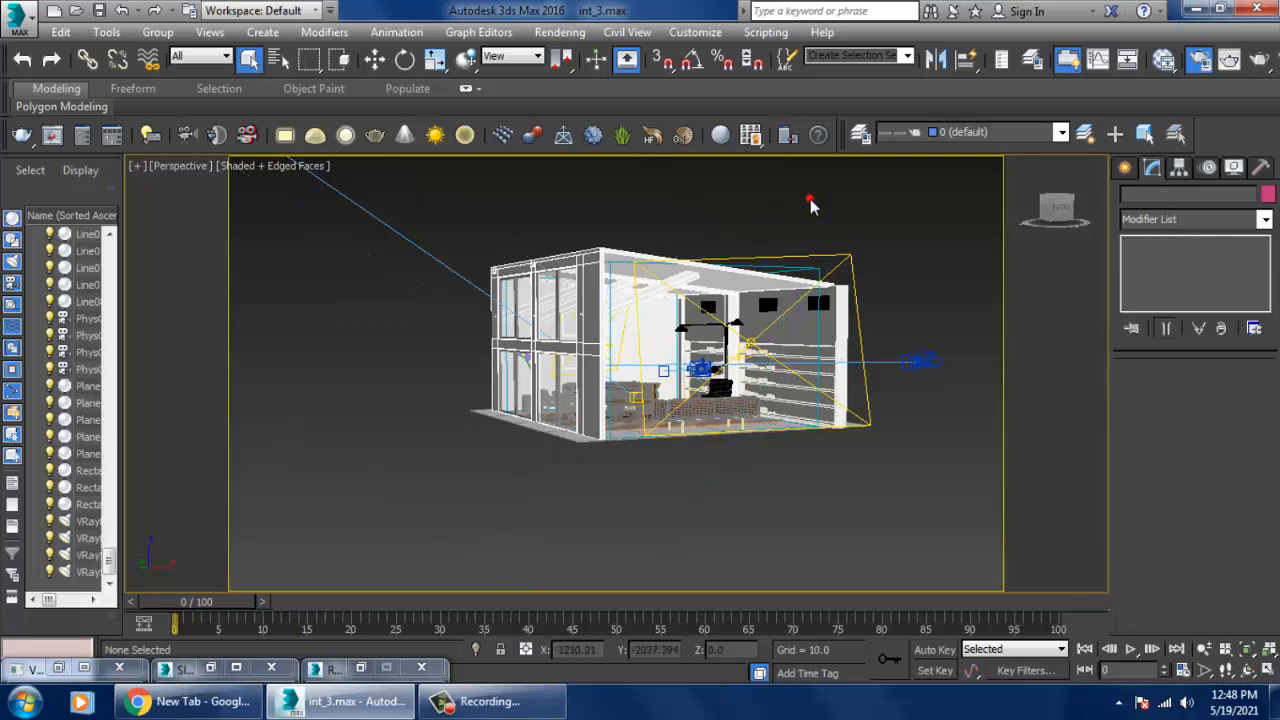
Return to the PhysCamera002 view, render it as a lighting test, then stop the render and close the frame buffer
{"action": "key", "text": "c"}
{"action": "double_click", "coordinate": [593, 226]}
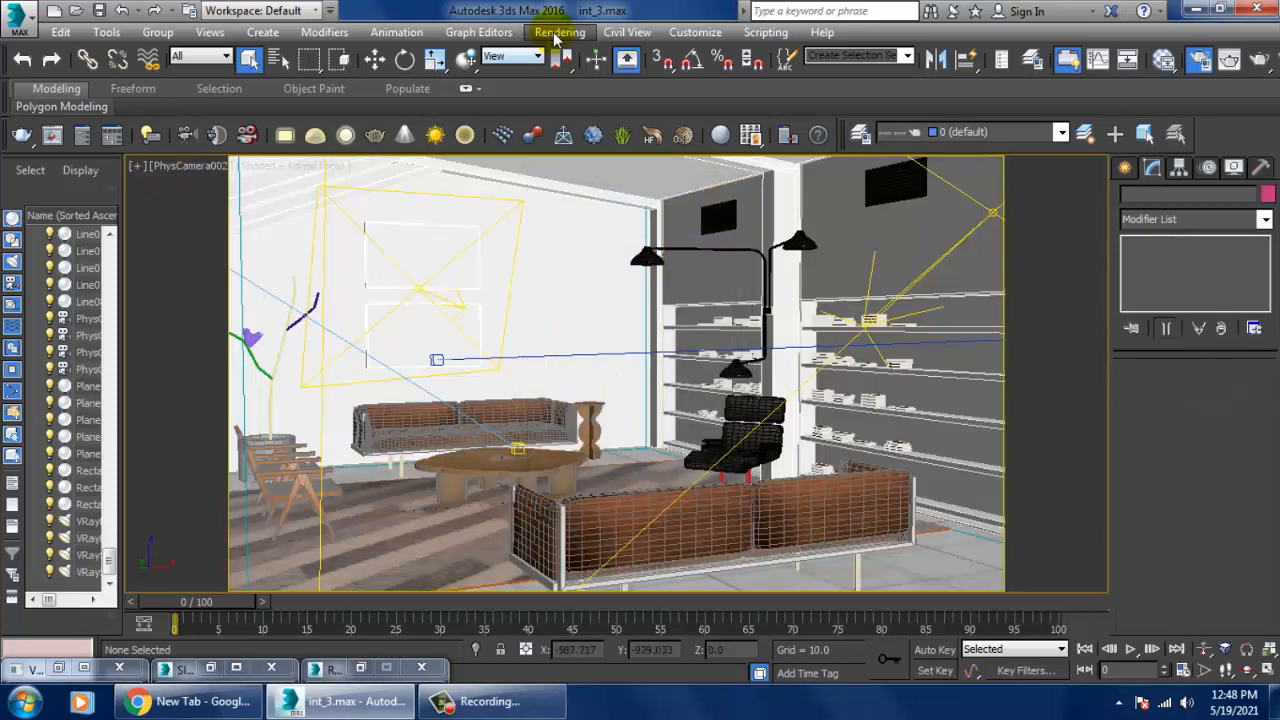
{"action": "left_click", "coordinate": [562, 32]}
{"action": "left_click", "coordinate": [578, 55]}
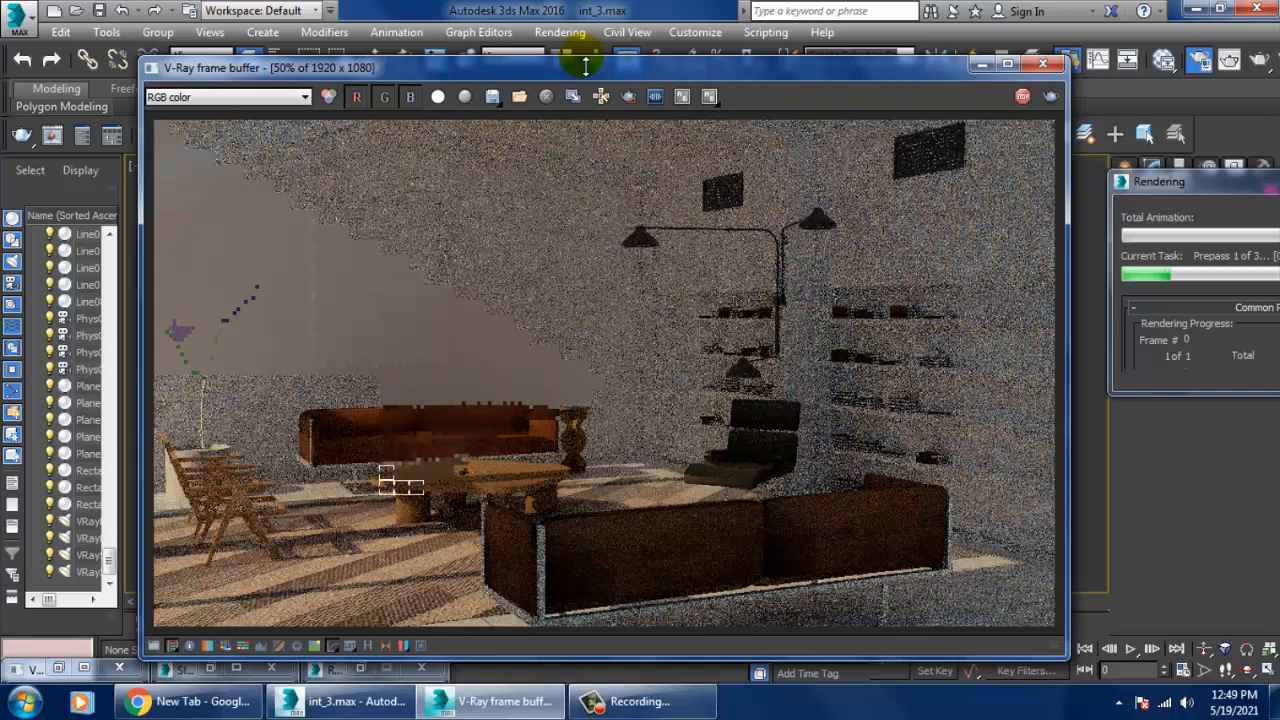
{"action": "key", "text": "Escape"}
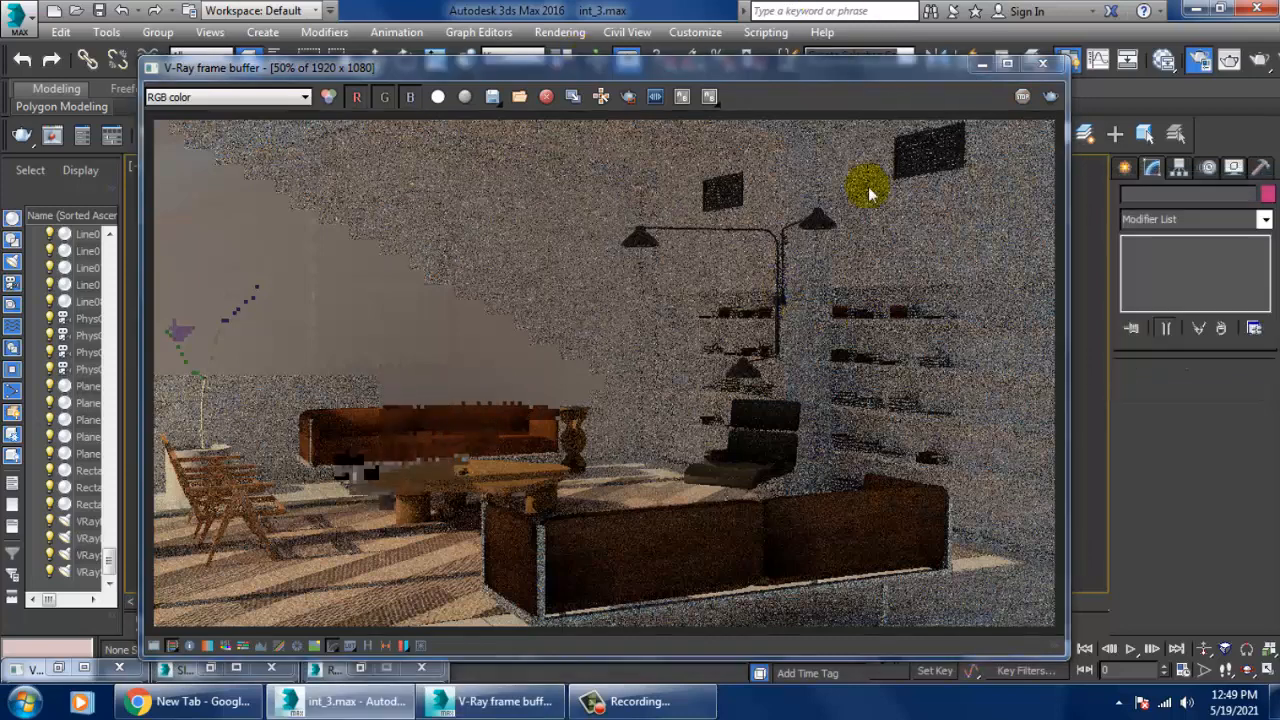
{"action": "left_click", "coordinate": [1041, 65]}
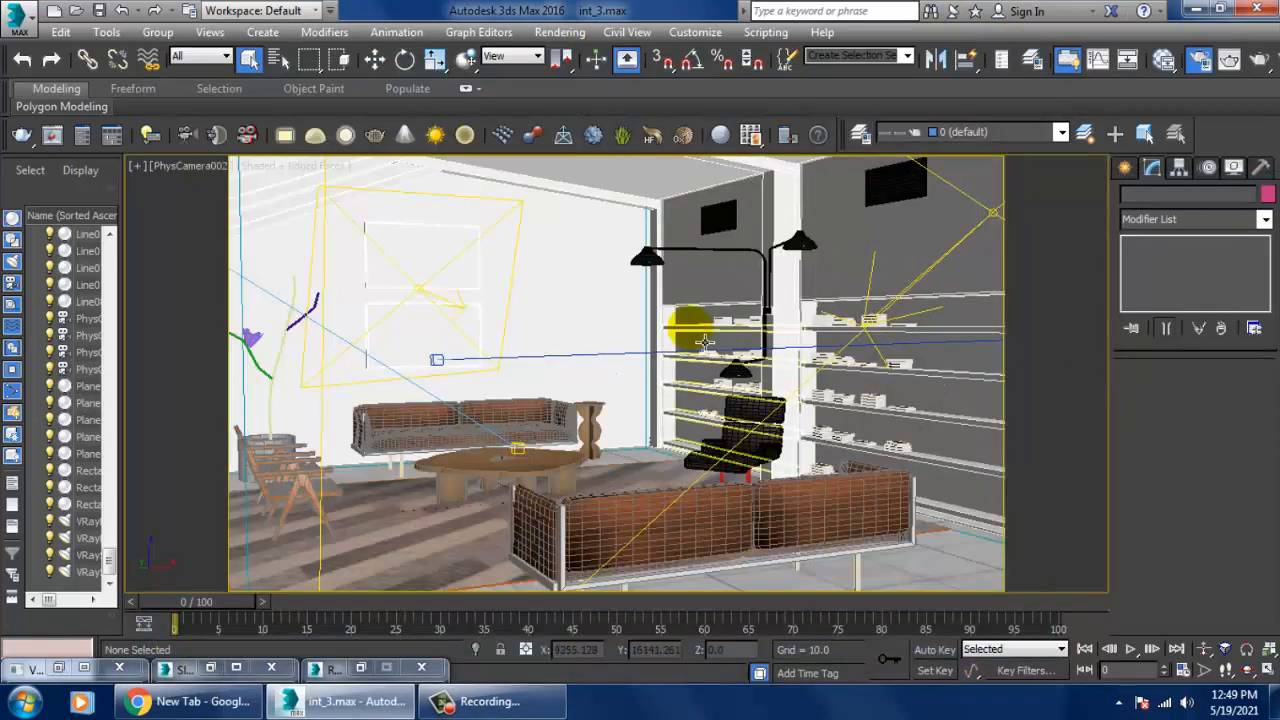
Open the material editor and select the wall VRayMtl node to show its basic parameters
{"action": "key", "text": "m"}
{"action": "middle_click_drag", "start_coordinate": [678, 285], "coordinate": [637, 479]}
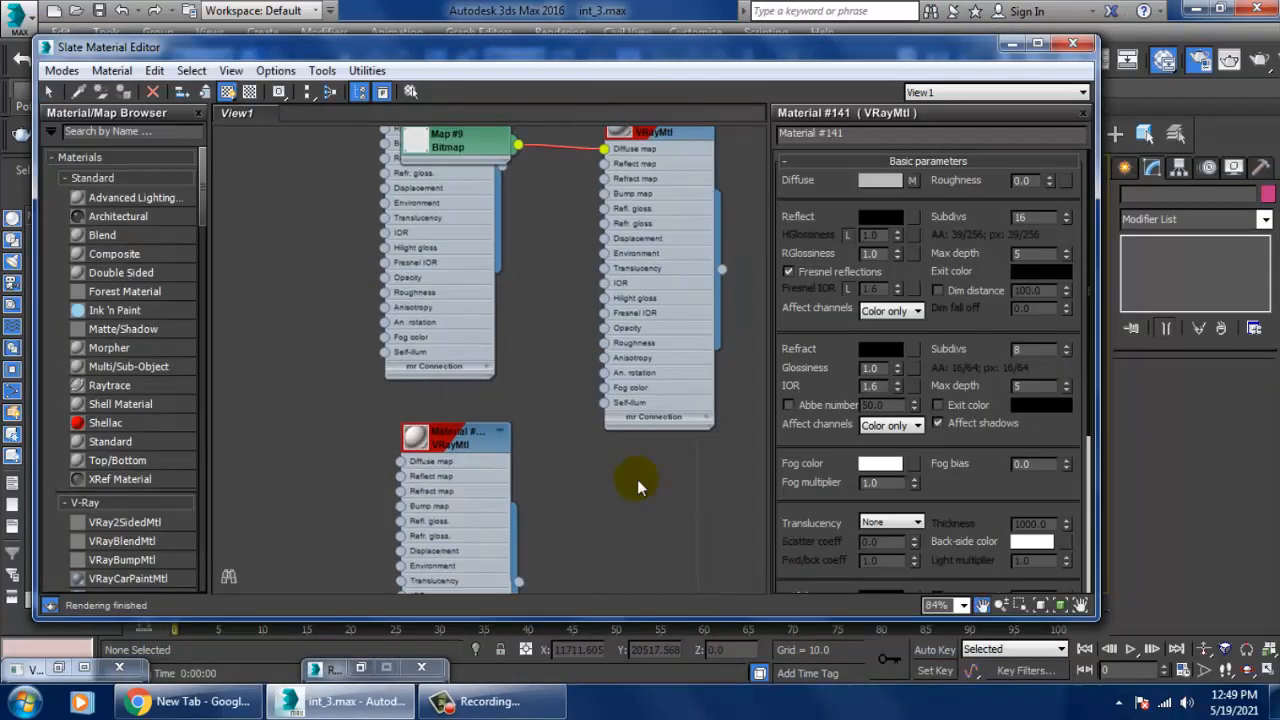
{"action": "middle_click_drag", "start_coordinate": [628, 150], "coordinate": [615, 560]}
{"action": "scroll", "coordinate": [597, 402], "scroll_direction": "down", "scroll_amount": 2}
{"action": "middle_click_drag", "start_coordinate": [680, 350], "coordinate": [626, 573]}
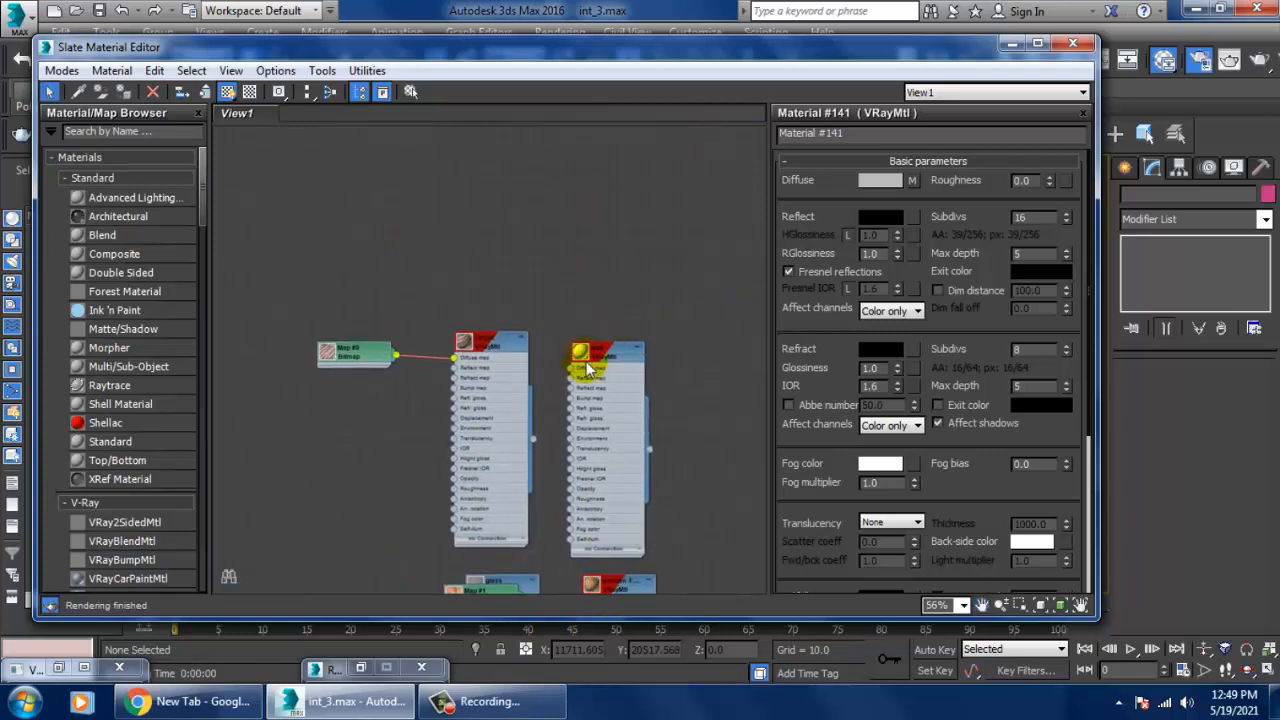
{"action": "left_click", "coordinate": [612, 358]}
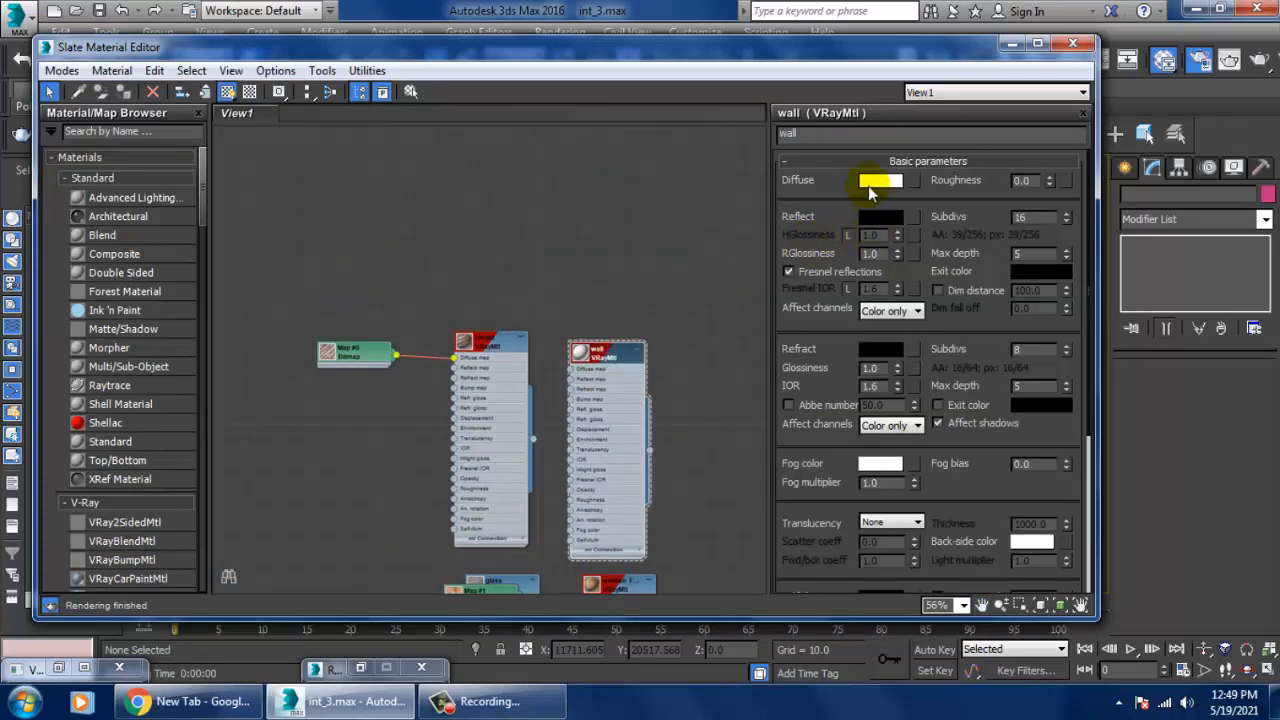
Try a salmon diffuse colour of RGB 159, 93, 75 on the wall material and test render the camera view
{"action": "left_click", "coordinate": [870, 182]}
{"action": "left_click_drag", "start_coordinate": [428, 206], "coordinate": [388, 199]}
{"action": "left_click_drag", "start_coordinate": [545, 250], "coordinate": [545, 165]}
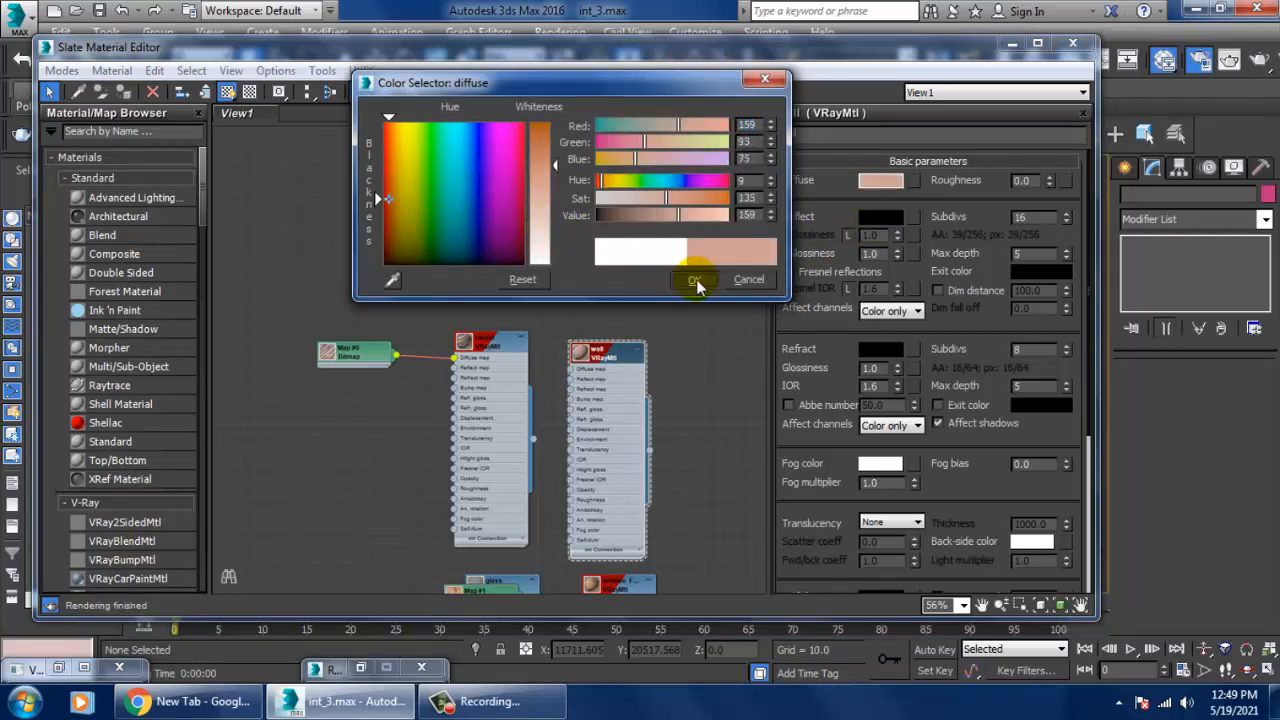
{"action": "left_click", "coordinate": [697, 283]}
{"action": "left_click_drag", "start_coordinate": [237, 48], "coordinate": [208, 200]}
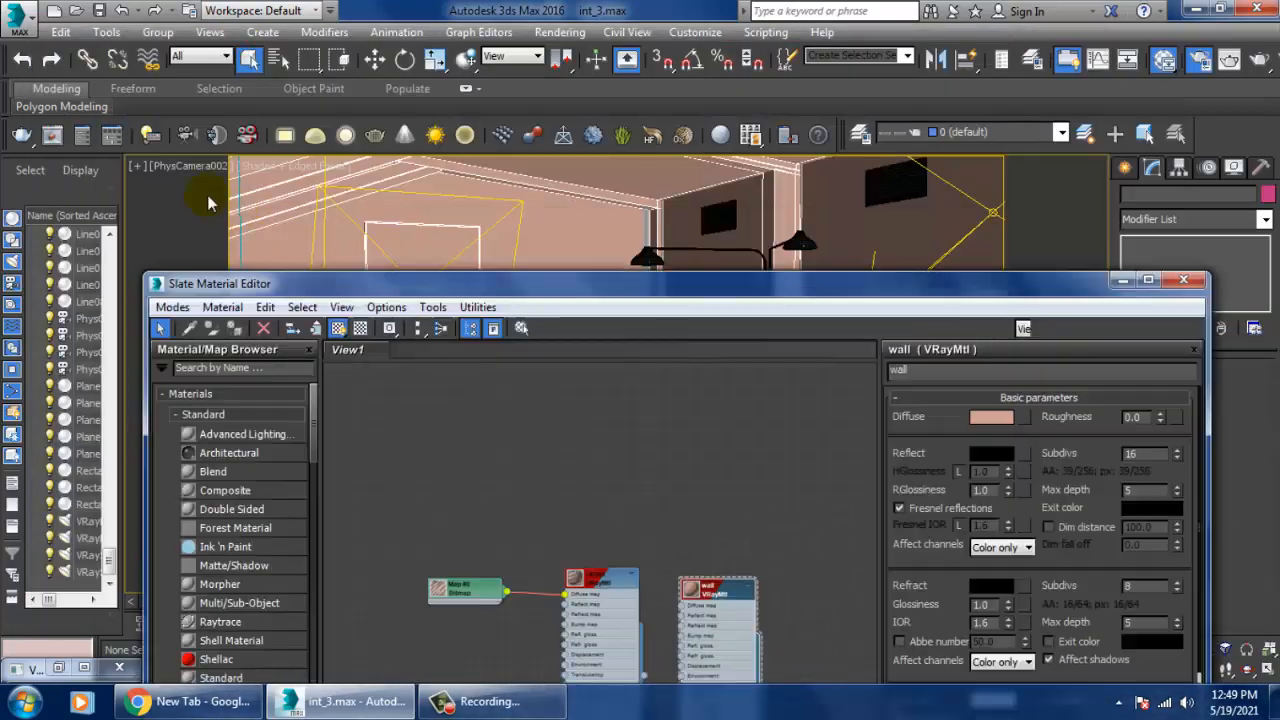
{"action": "left_click", "coordinate": [560, 32]}
{"action": "left_click", "coordinate": [575, 48]}
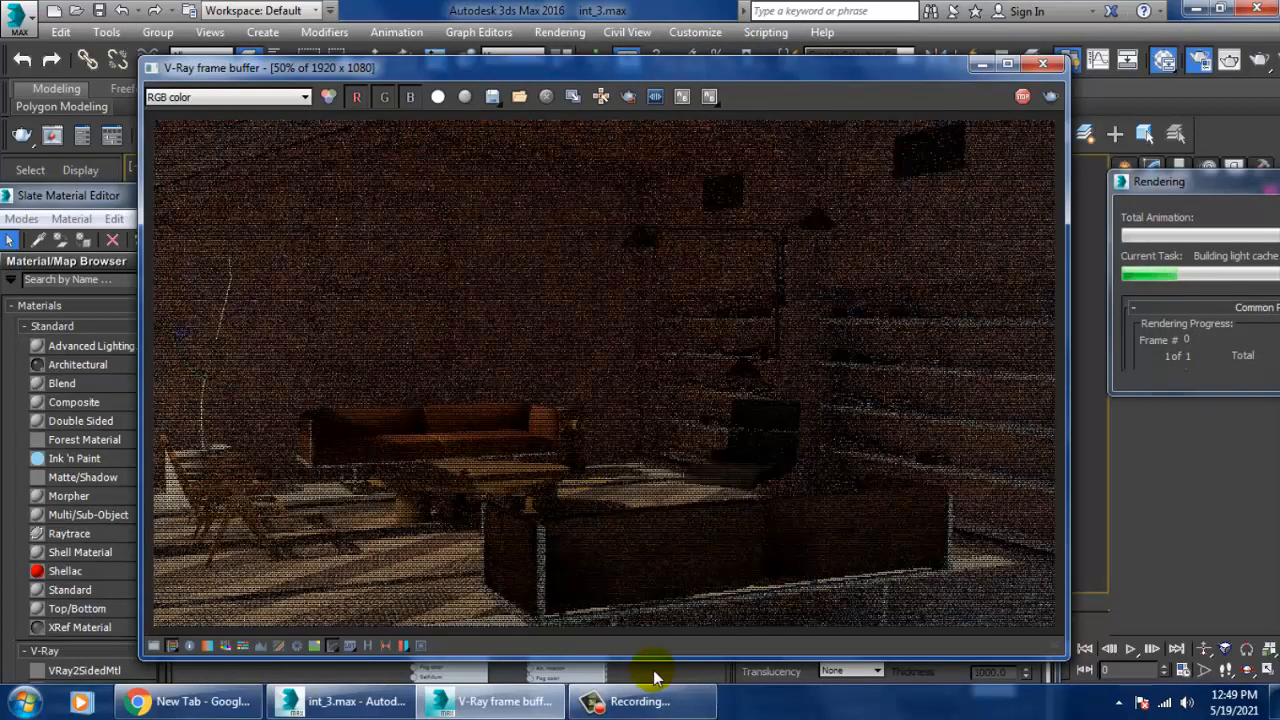
{"action": "left_click_drag", "start_coordinate": [630, 76], "coordinate": [824, 550]}
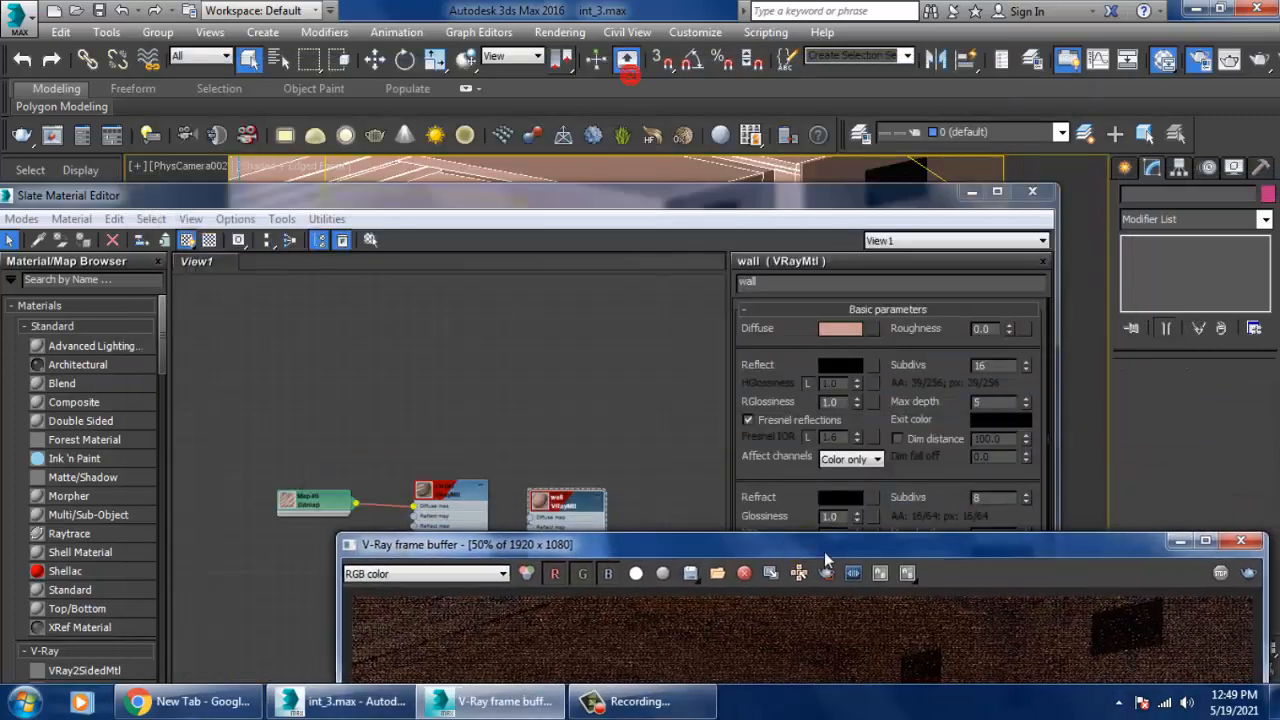
Set the wall material's diffuse colour to a pale cream of RGB 223, 206, 154
{"action": "left_click", "coordinate": [845, 335]}
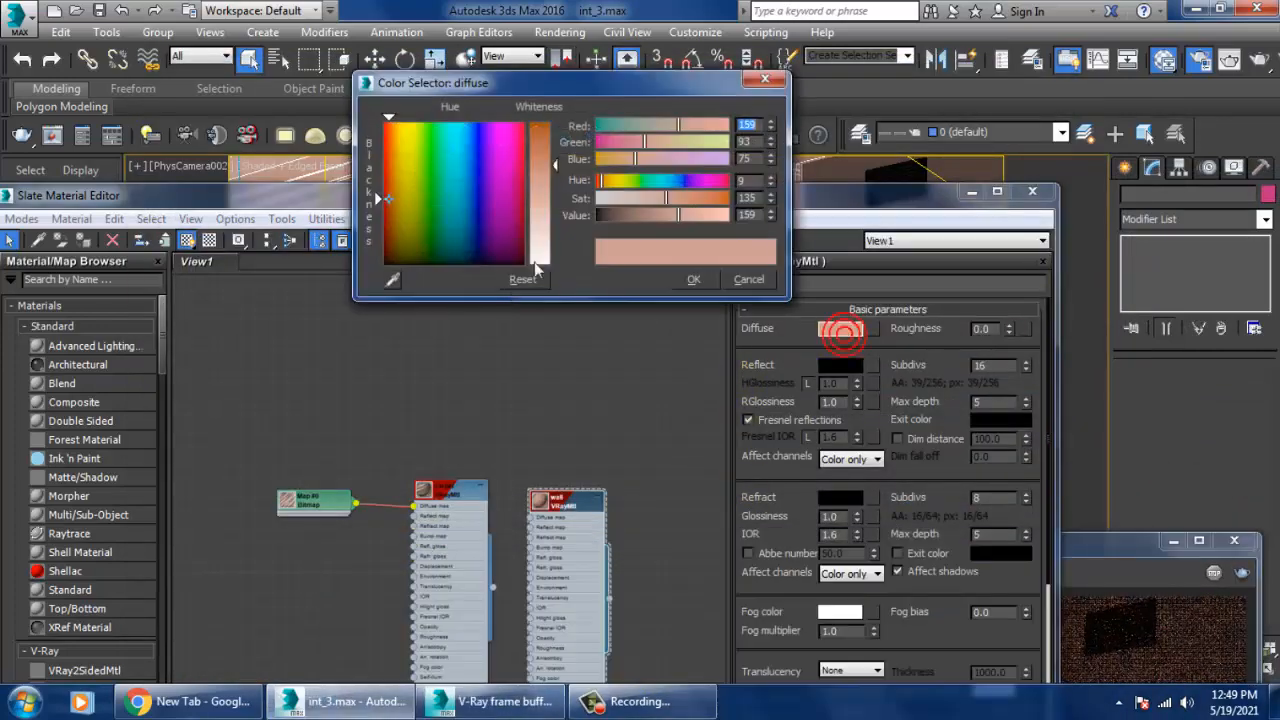
{"action": "left_click", "coordinate": [401, 168]}
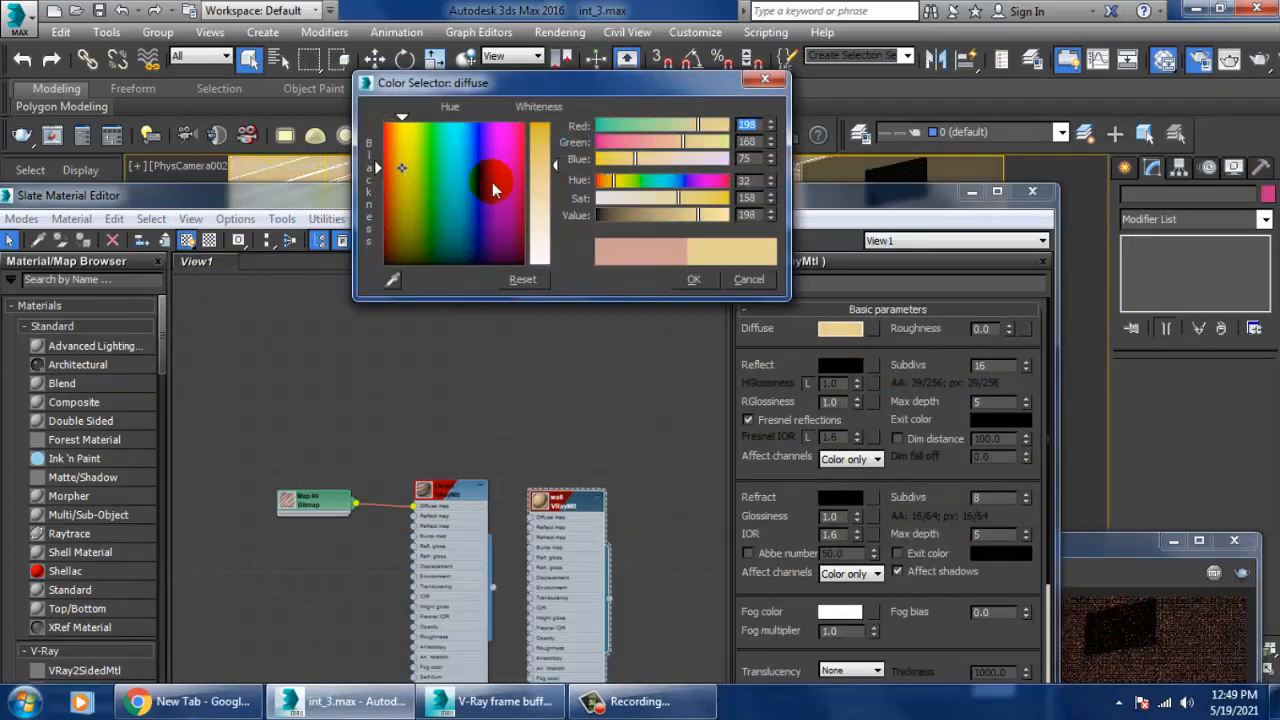
{"action": "left_click_drag", "start_coordinate": [548, 175], "coordinate": [548, 209]}
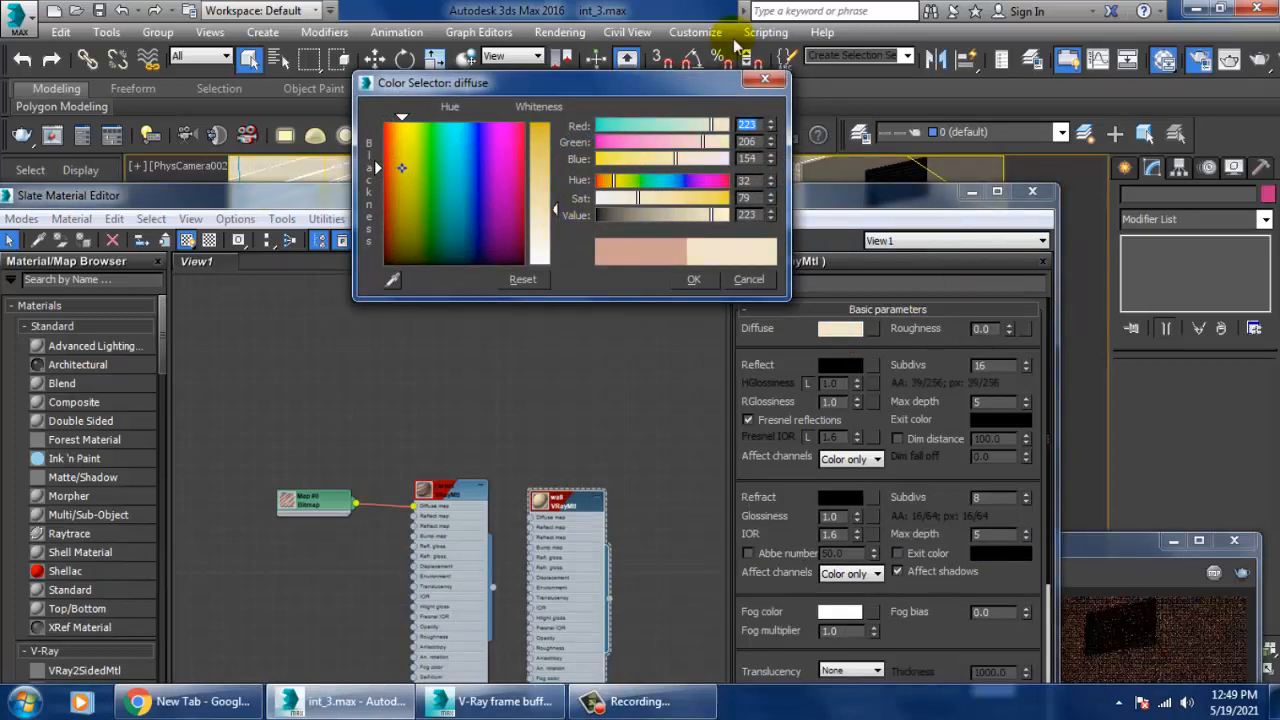
{"action": "left_click", "coordinate": [688, 280]}
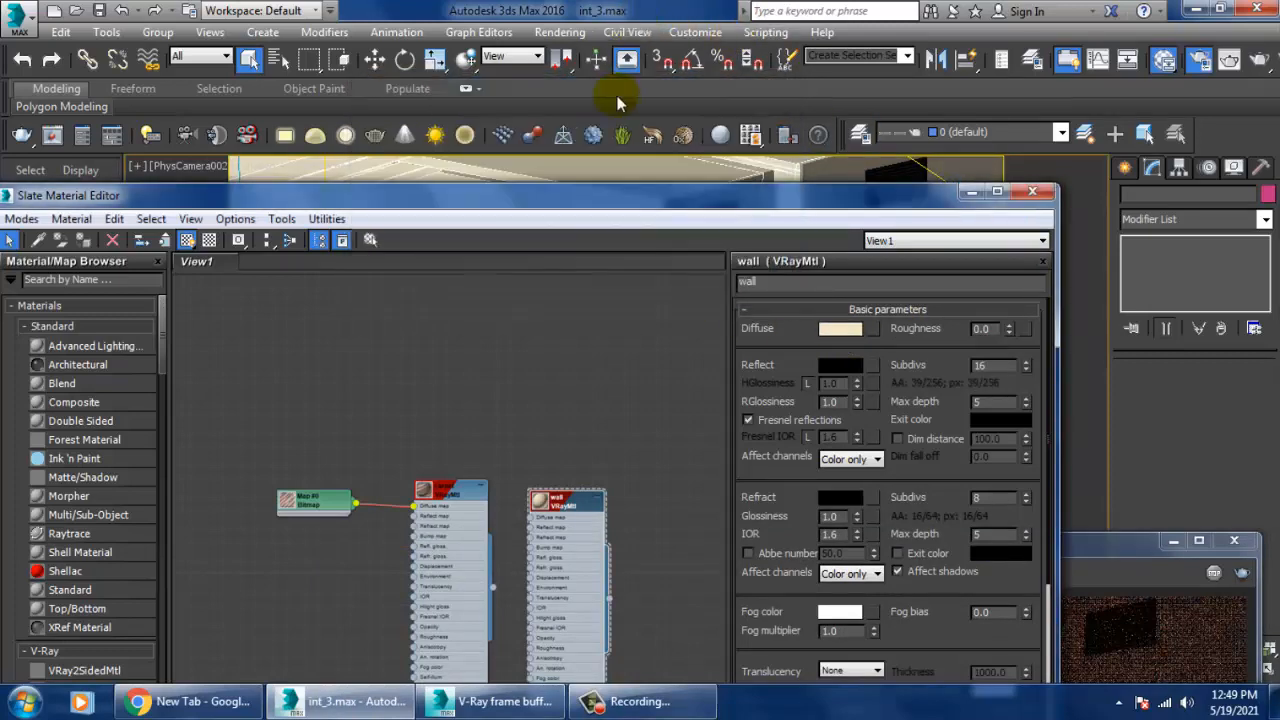
Test render the PhysCamera002 view with the cream walls, stop it, close the frame buffer and minimize the material editor
{"action": "left_click", "coordinate": [559, 32]}
{"action": "left_click", "coordinate": [575, 50]}
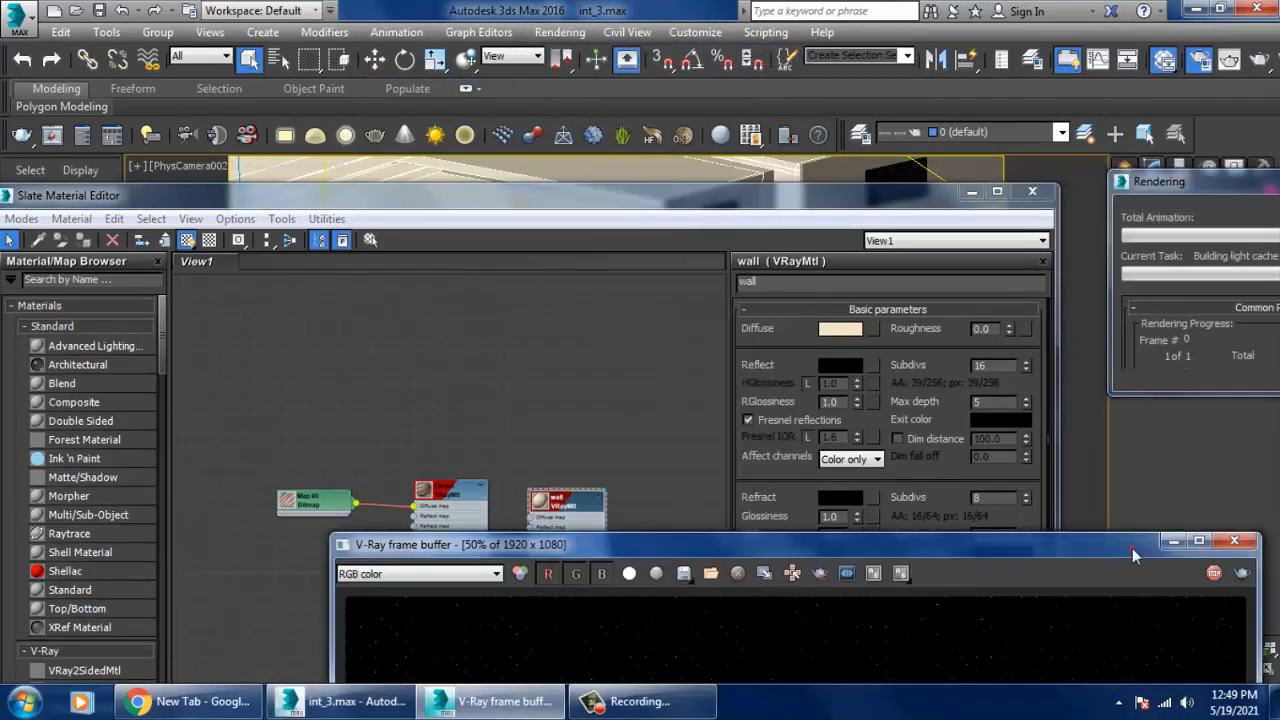
{"action": "left_click_drag", "start_coordinate": [1021, 548], "coordinate": [808, 52]}
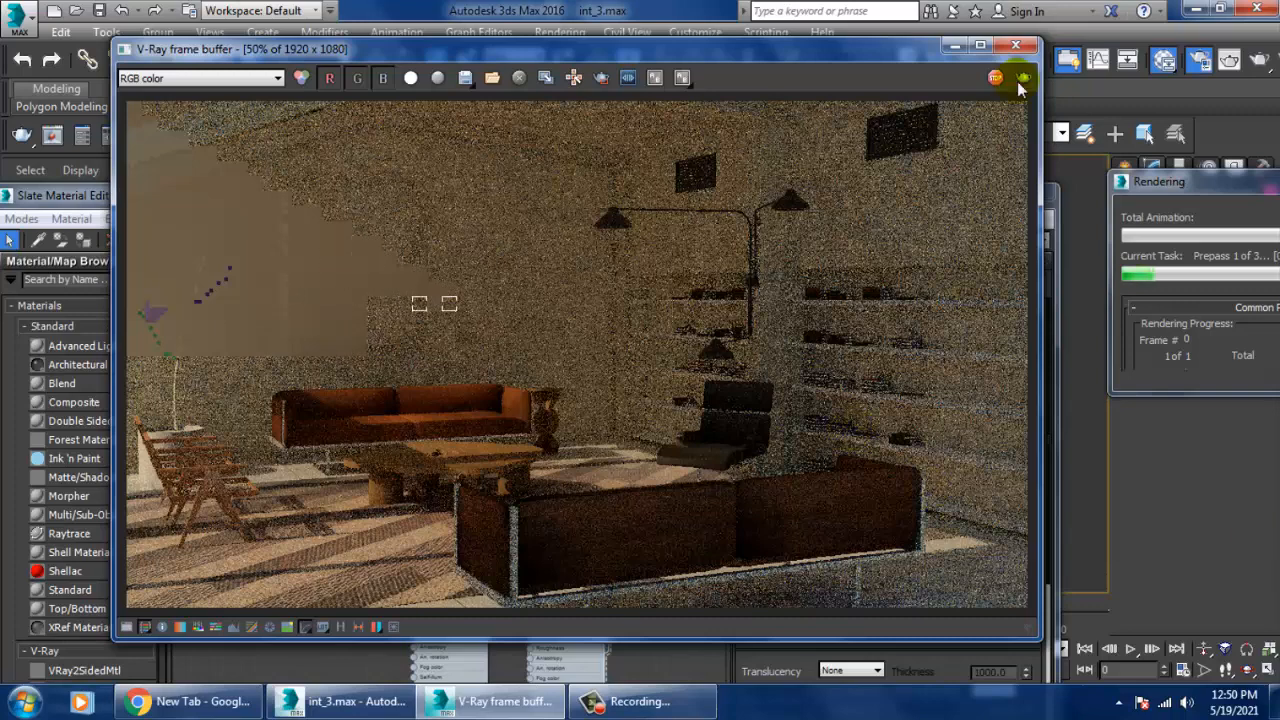
{"action": "key", "text": "Escape"}
{"action": "left_click", "coordinate": [1018, 45]}
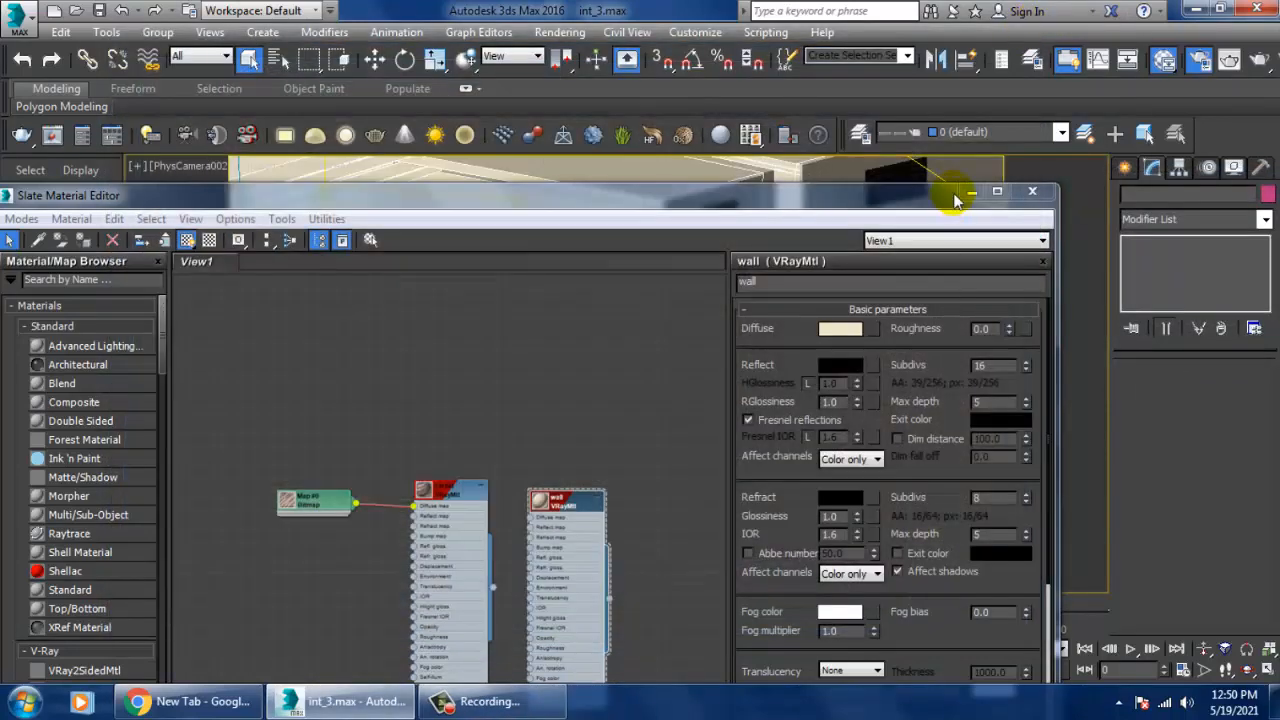
{"action": "left_click", "coordinate": [968, 195]}
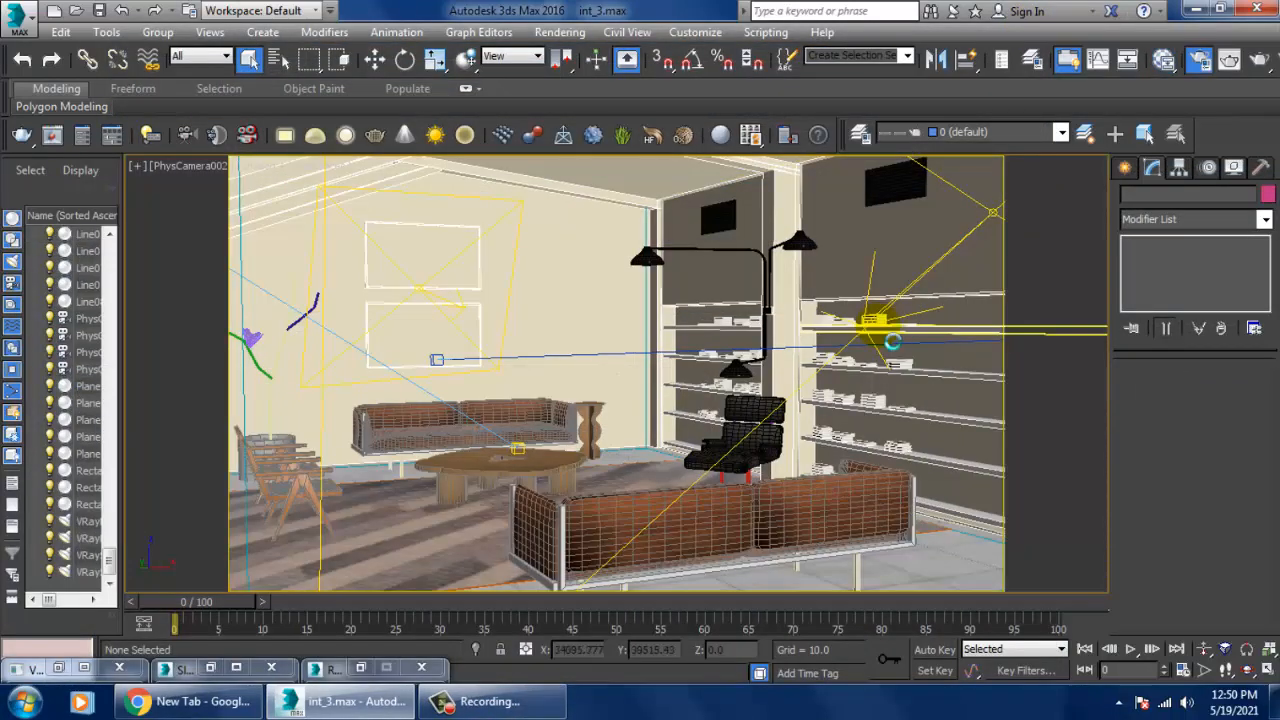
In the perspective view, set the intensity multiplier of VRayLight001 at the building's open end to 0.7 and deselect it
{"action": "key", "text": "p"}
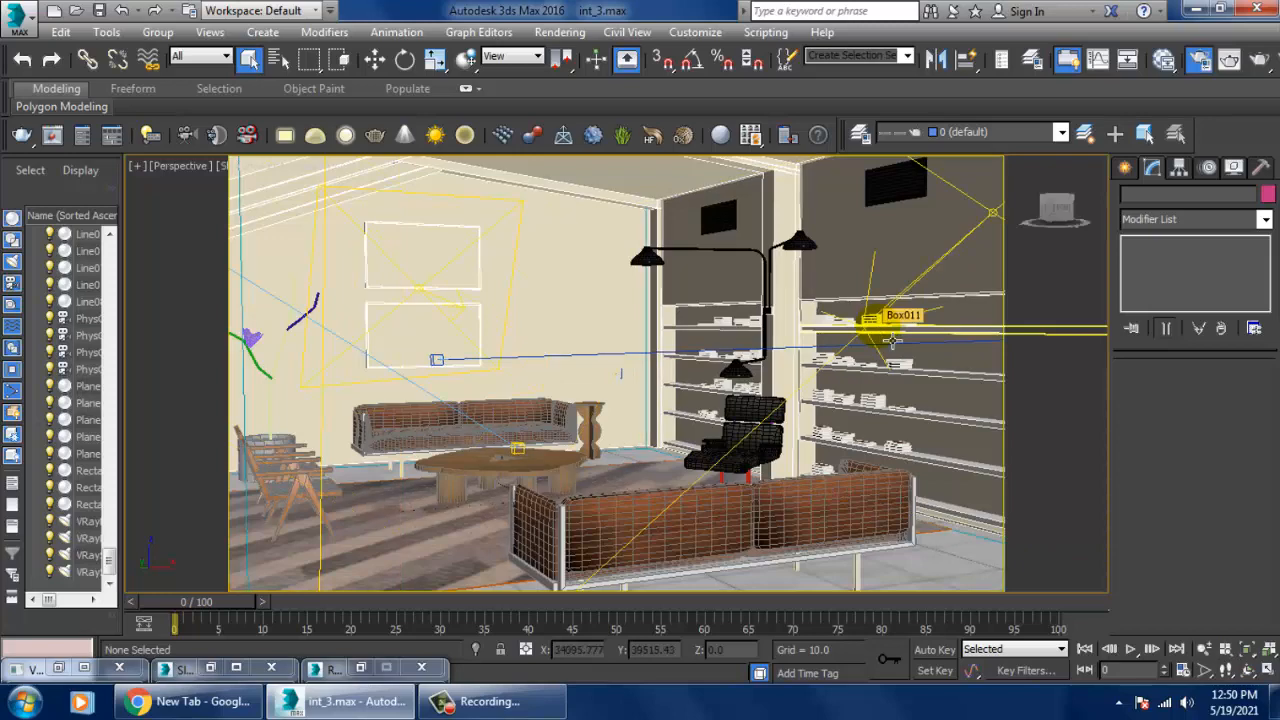
{"action": "left_click", "coordinate": [887, 334]}
{"action": "scroll", "coordinate": [890, 337], "scroll_direction": "down", "scroll_amount": 10}
{"action": "middle_click_drag", "start_coordinate": [892, 336], "coordinate": [857, 305], "text": "alt"}
{"action": "scroll", "coordinate": [857, 305], "scroll_direction": "up", "scroll_amount": 4}
{"action": "left_click", "coordinate": [803, 476]}
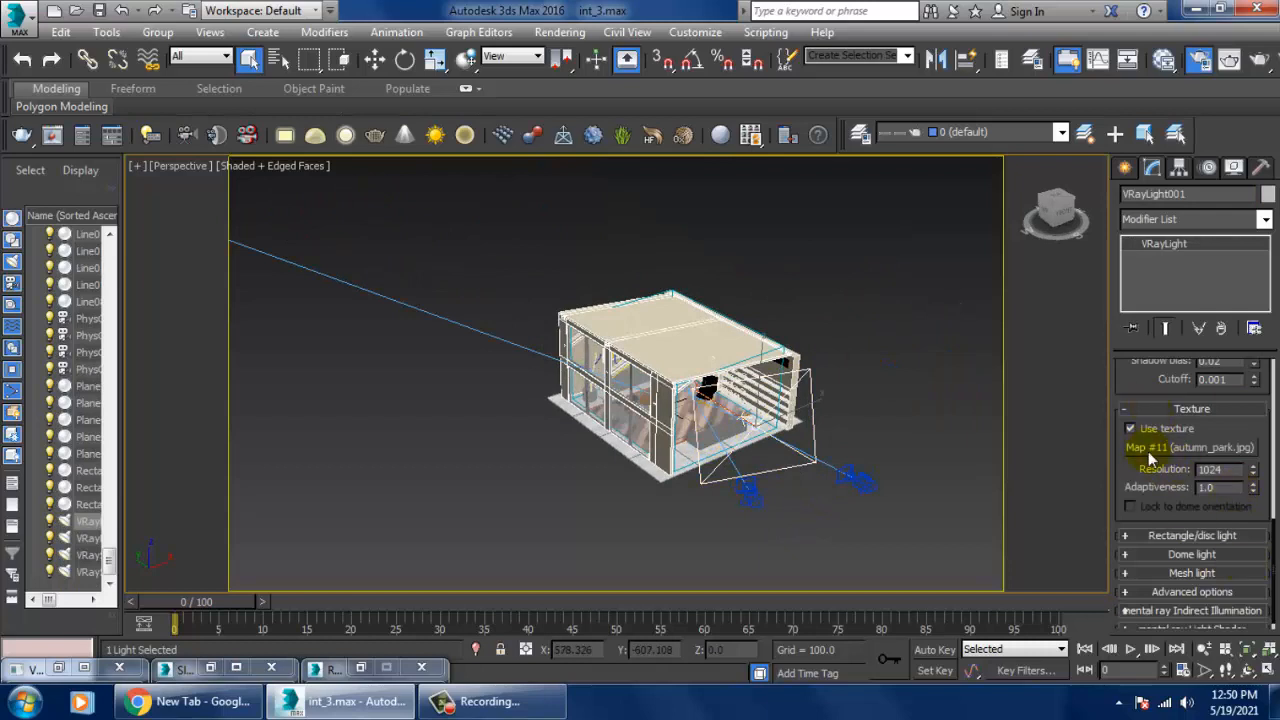
{"action": "scroll", "coordinate": [1151, 401], "scroll_direction": "up", "scroll_amount": 8}
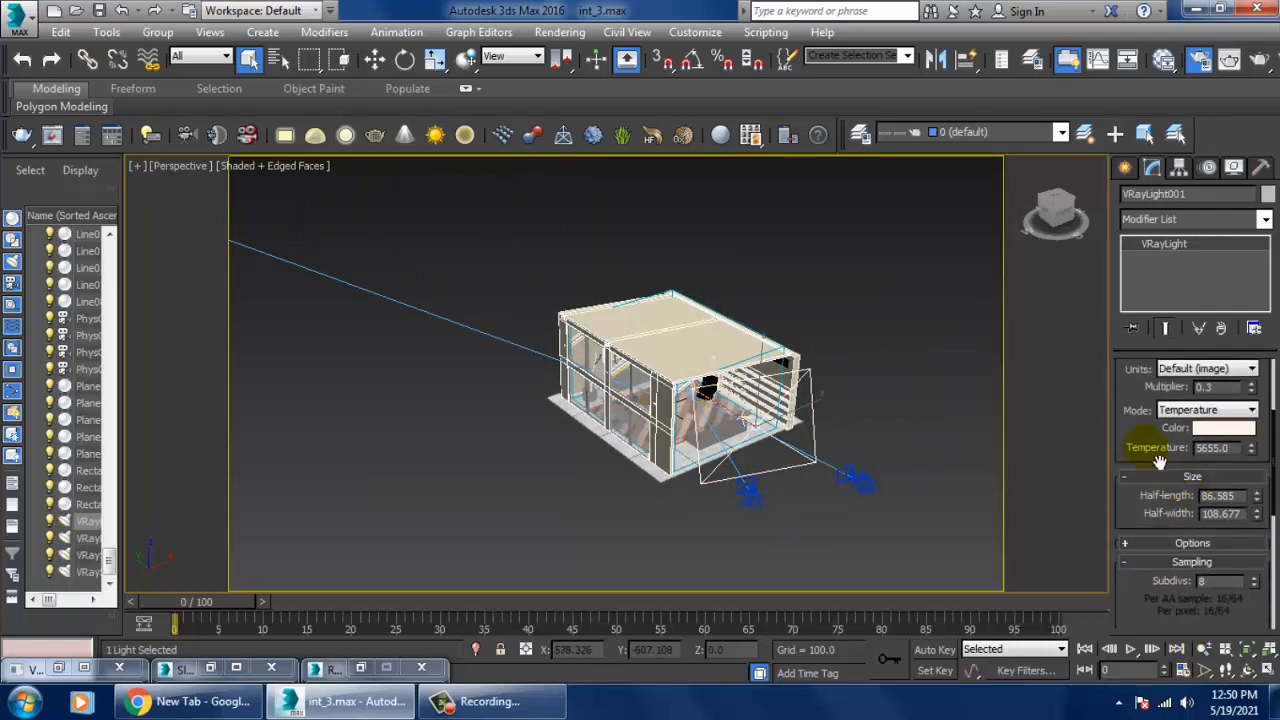
{"action": "scroll", "coordinate": [1147, 450], "scroll_direction": "up", "scroll_amount": 2}
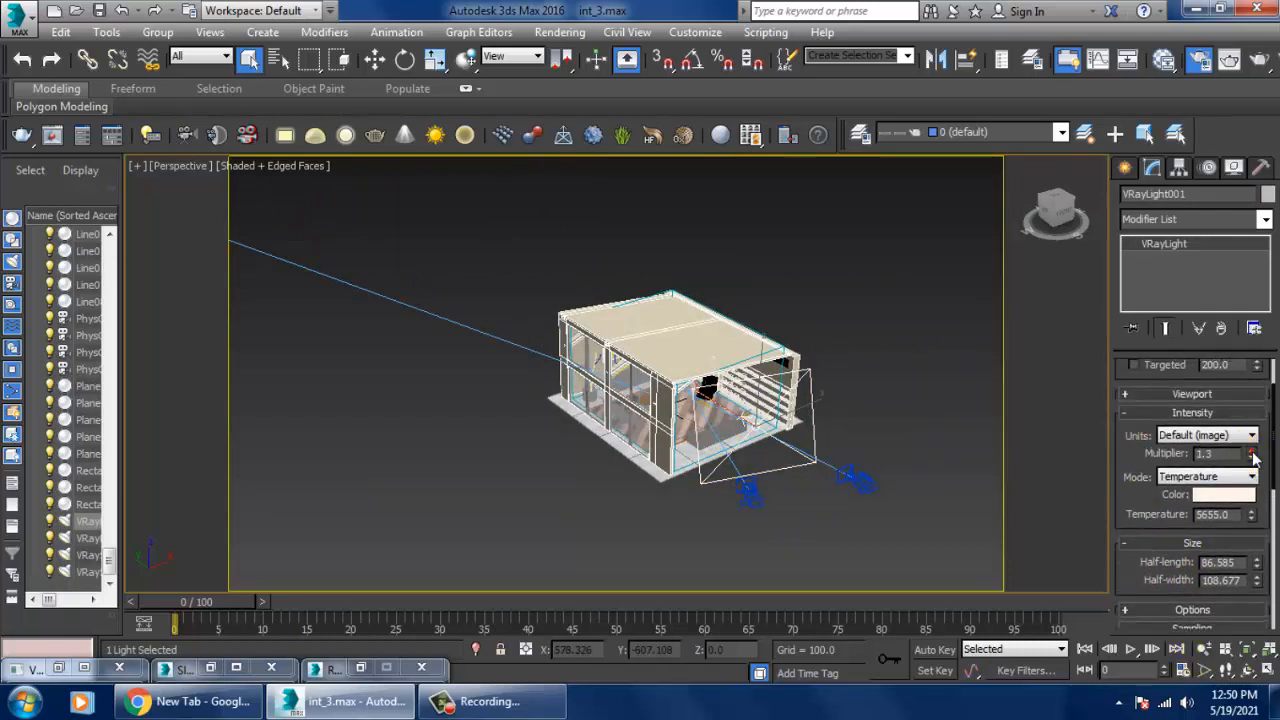
{"action": "type", "text": "0.7"}
{"action": "left_click", "coordinate": [878, 204]}
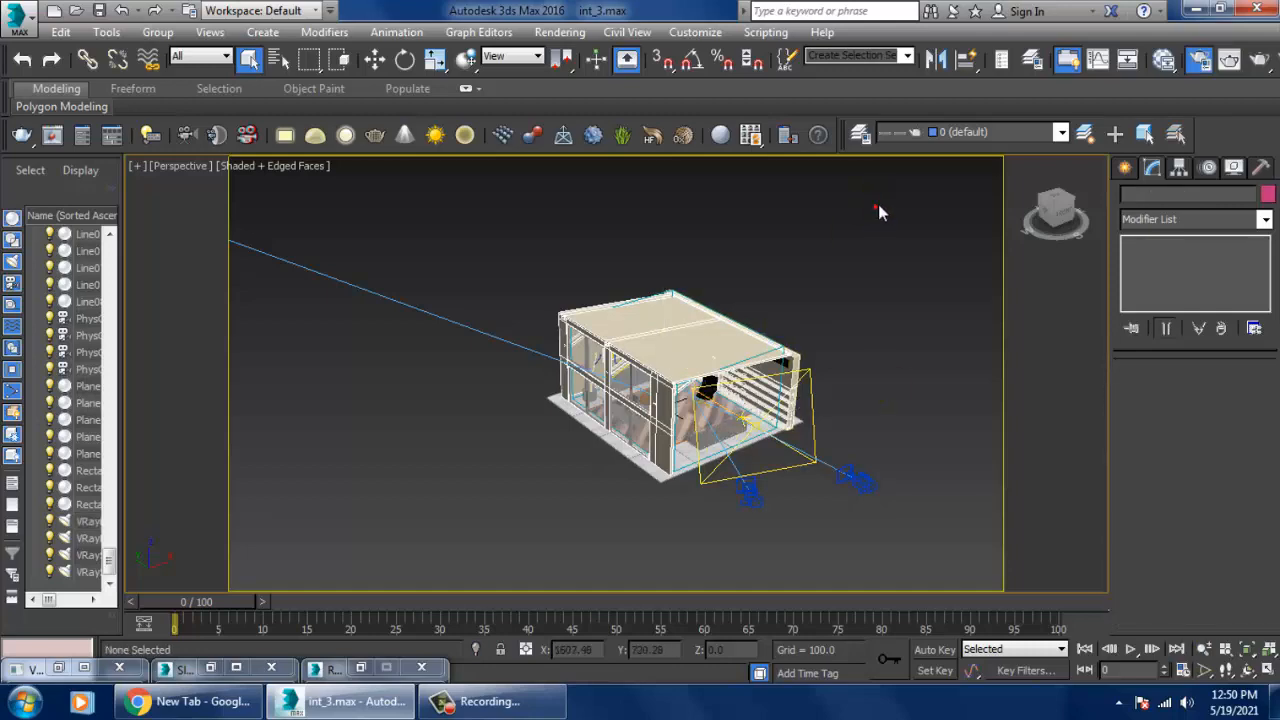
Select VRayLight002 inside the living room, move it along X towards the bookshelves and rotate it about its vertical axis
{"action": "middle_click_drag", "start_coordinate": [720, 497], "coordinate": [640, 467], "text": "alt"}
{"action": "scroll", "coordinate": [636, 420], "scroll_direction": "up", "scroll_amount": 5}
{"action": "middle_click_drag", "start_coordinate": [634, 395], "coordinate": [597, 300]}
{"action": "scroll", "coordinate": [597, 300], "scroll_direction": "up", "scroll_amount": 6}
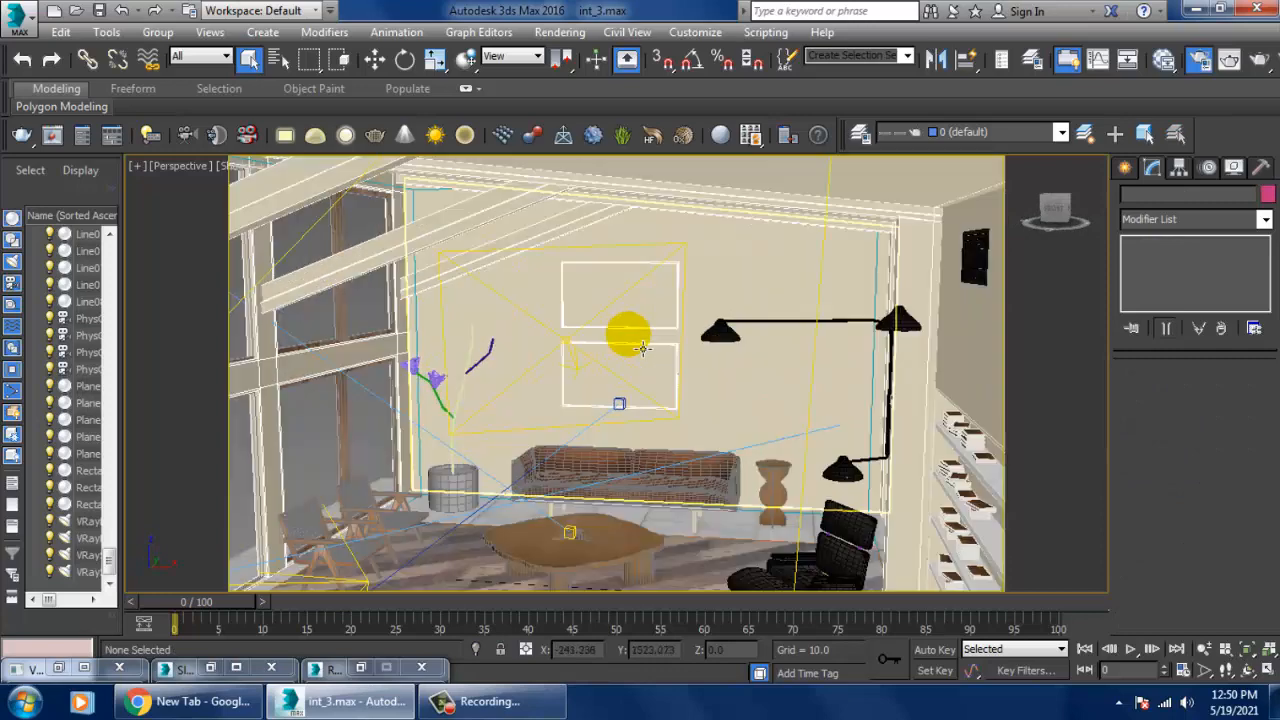
{"action": "left_click", "coordinate": [580, 350]}
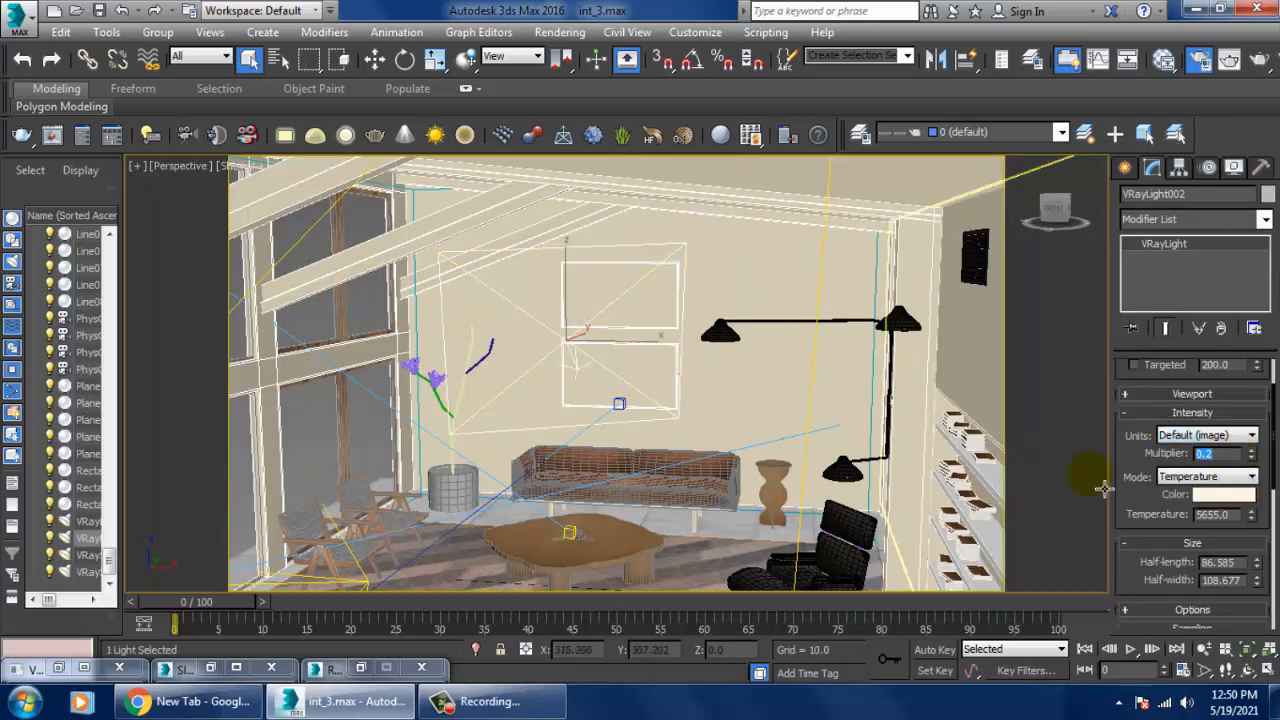
{"action": "middle_click_drag", "start_coordinate": [623, 391], "coordinate": [645, 393], "text": "alt"}
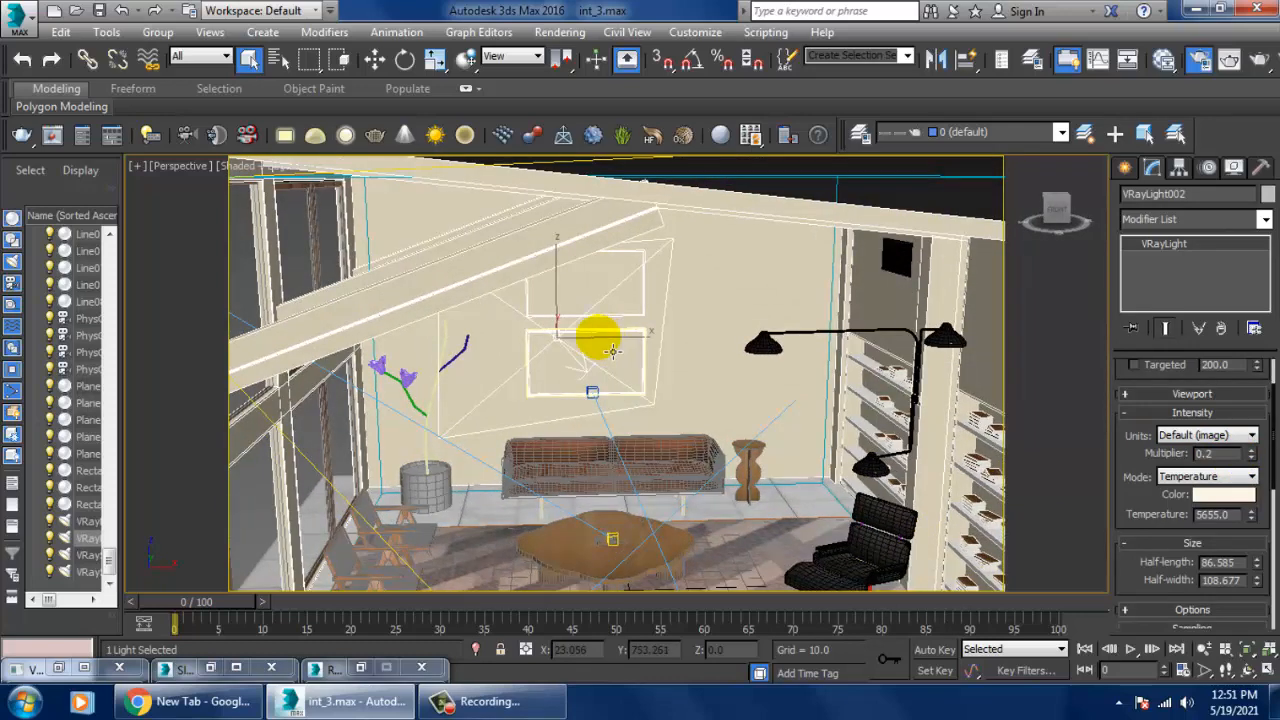
{"action": "middle_click_drag", "start_coordinate": [609, 342], "coordinate": [706, 384], "text": "alt"}
{"action": "key", "text": "w"}
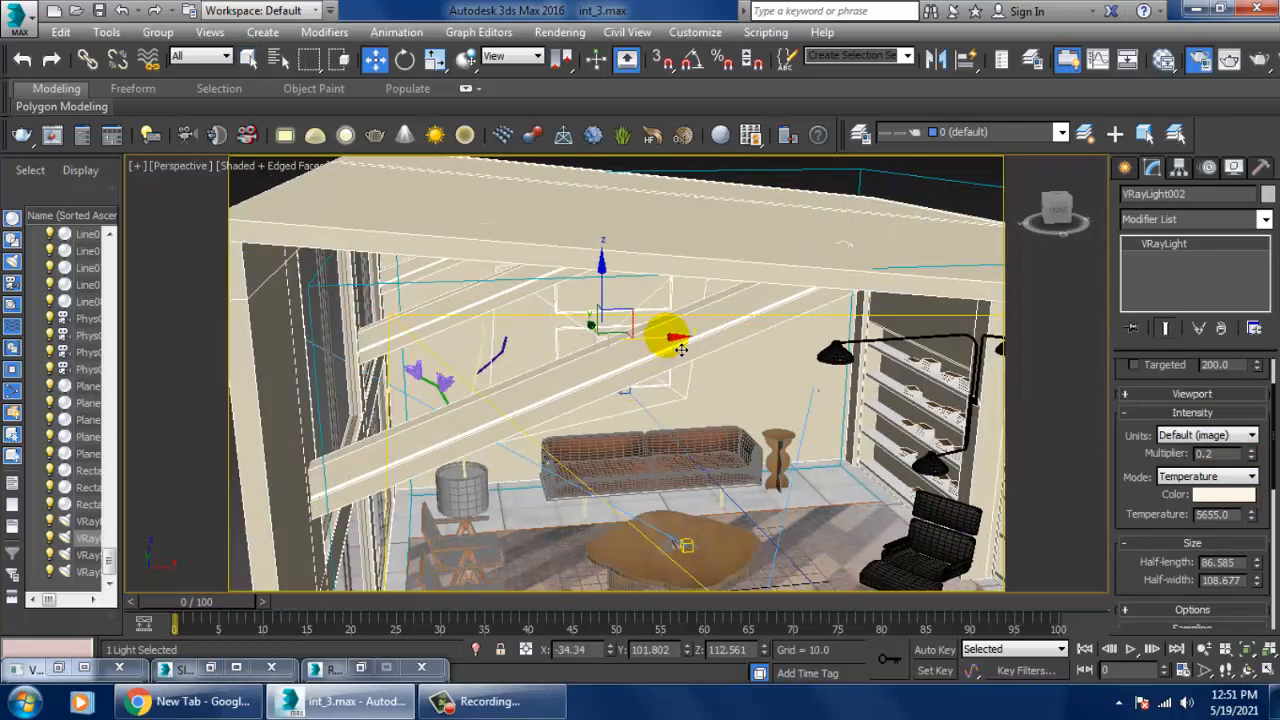
{"action": "left_click_drag", "start_coordinate": [682, 348], "coordinate": [863, 341]}
{"action": "key", "text": "e"}
{"action": "left_click_drag", "start_coordinate": [777, 351], "coordinate": [688, 371]}
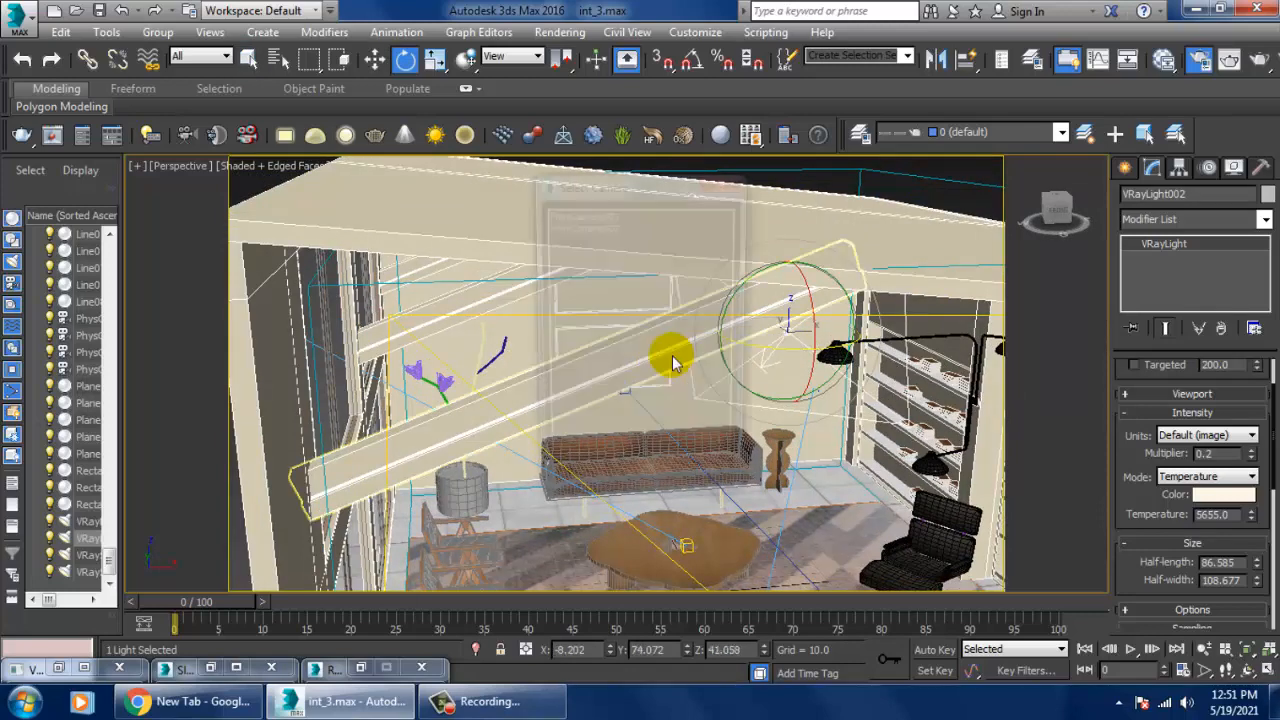
Return to the PhysCamera002 view and render it to test the repositioned light
{"action": "key", "text": "c"}
{"action": "double_click", "coordinate": [590, 226]}
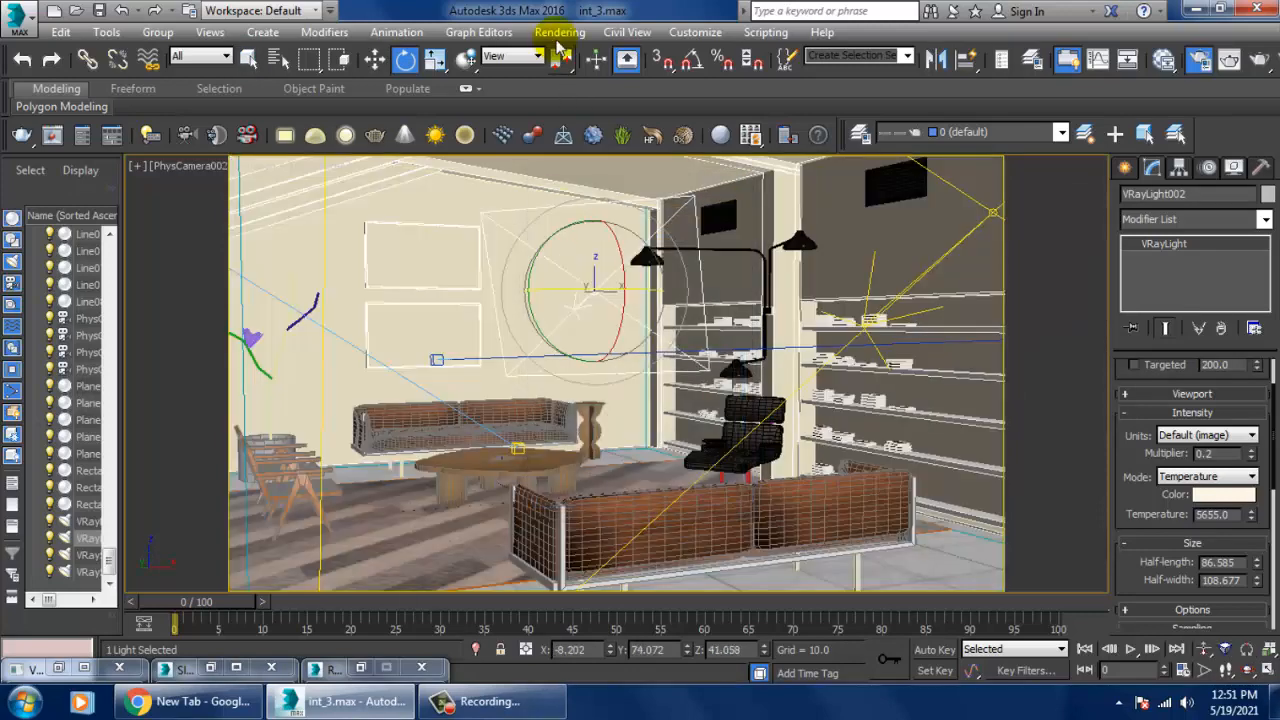
{"action": "left_click", "coordinate": [560, 32]}
{"action": "left_click", "coordinate": [566, 52]}
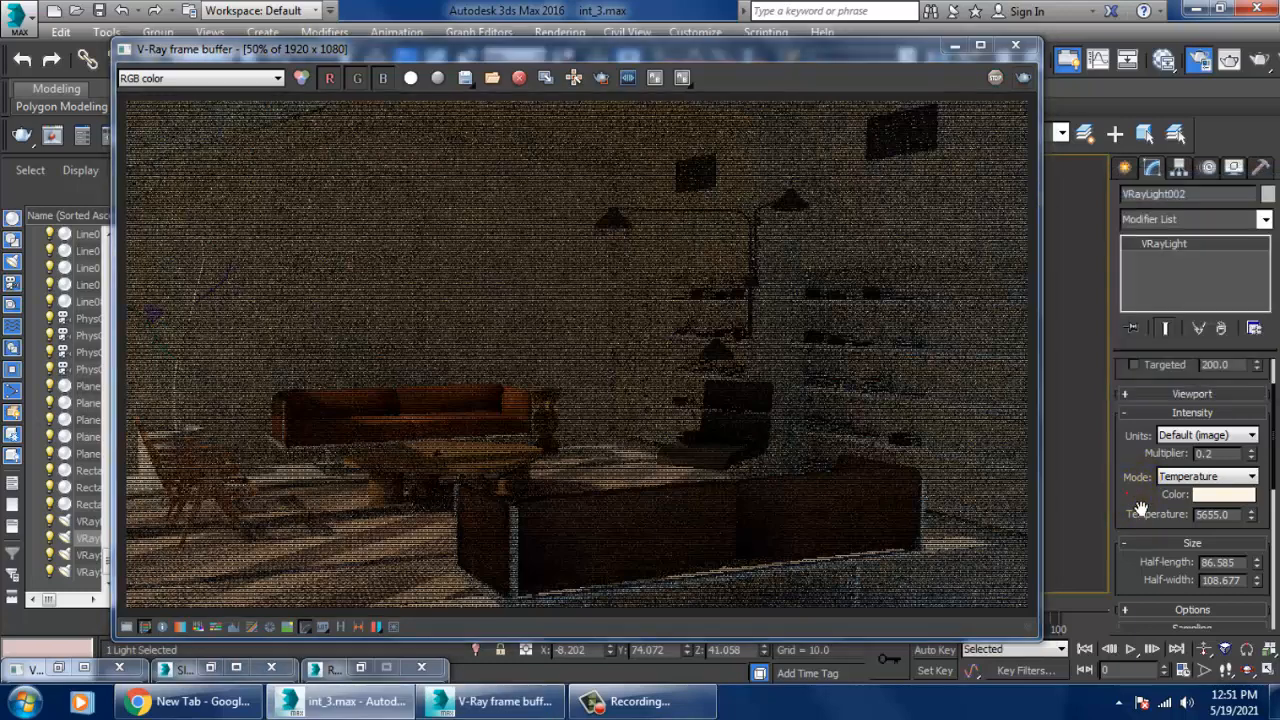
Clear the Map #10 VRayHDRI from VRayLight002's texture, expand the light's options and minimize the frame buffer
{"action": "left_click_drag", "start_coordinate": [1141, 509], "coordinate": [1143, 137]}
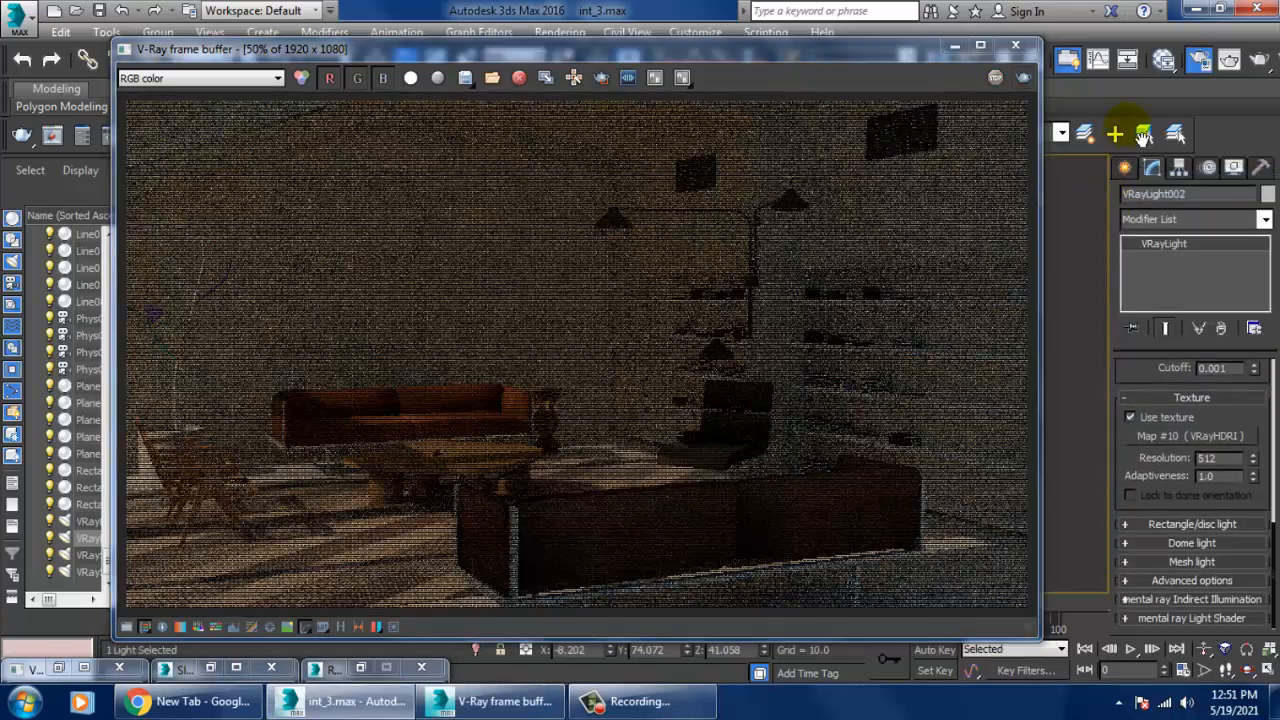
{"action": "right_click", "coordinate": [1167, 437]}
{"action": "left_click", "coordinate": [1217, 493]}
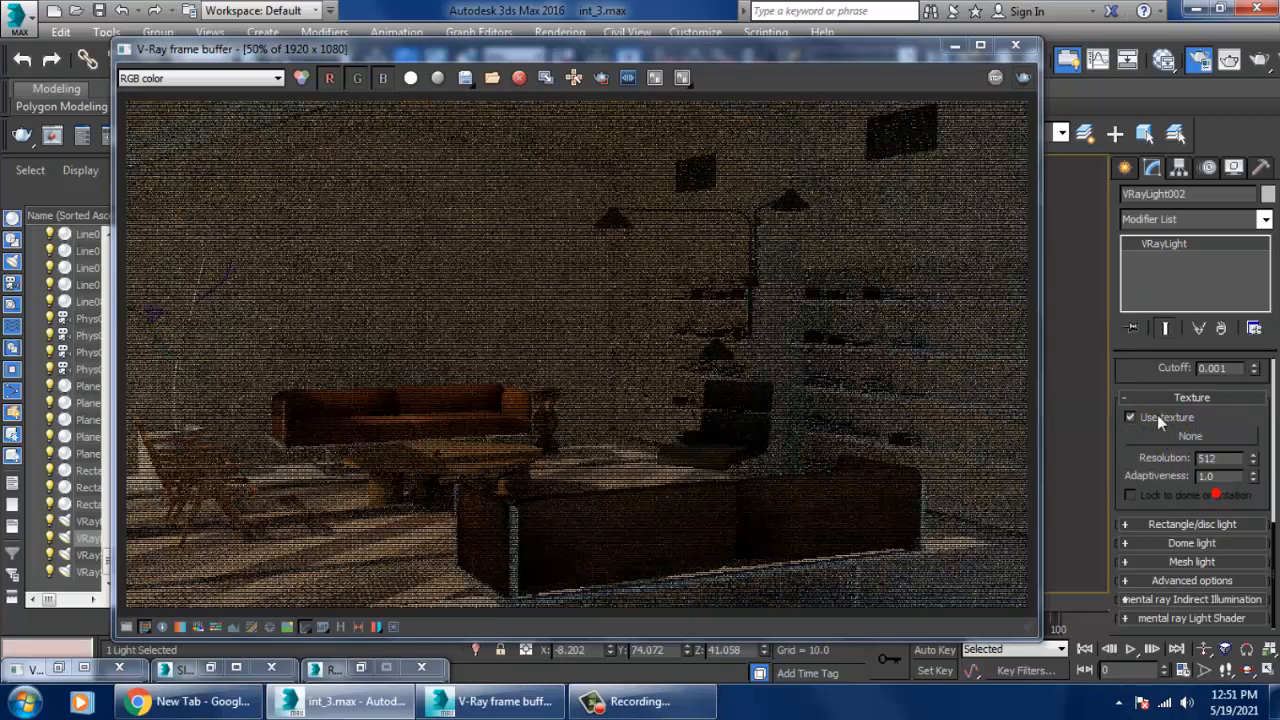
{"action": "left_click_drag", "start_coordinate": [1150, 416], "coordinate": [1160, 650]}
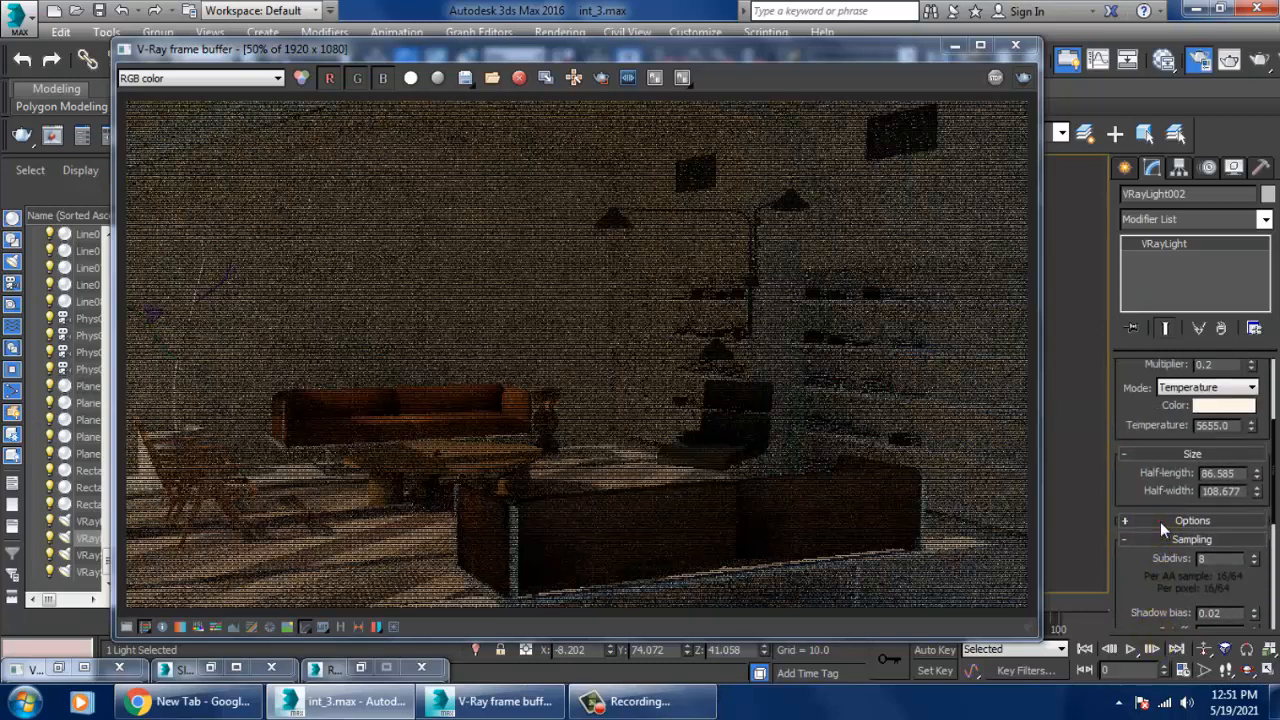
{"action": "left_click", "coordinate": [1161, 521]}
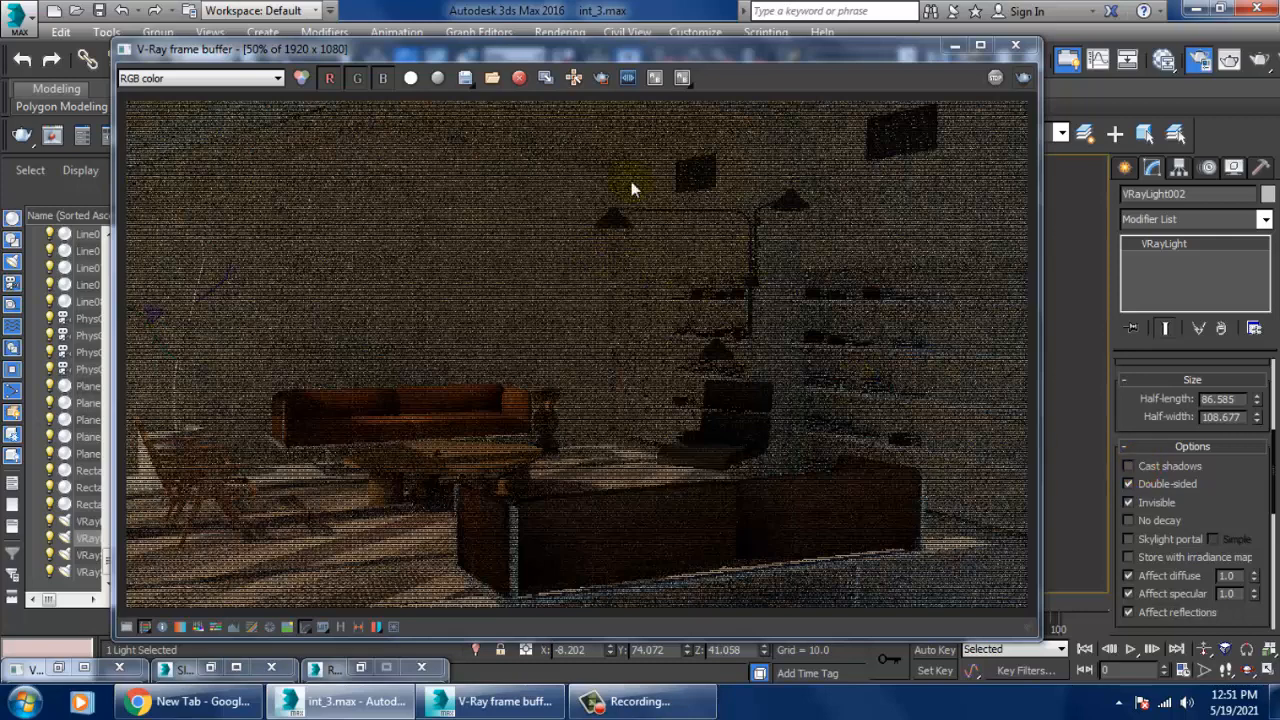
{"action": "left_click", "coordinate": [956, 46]}
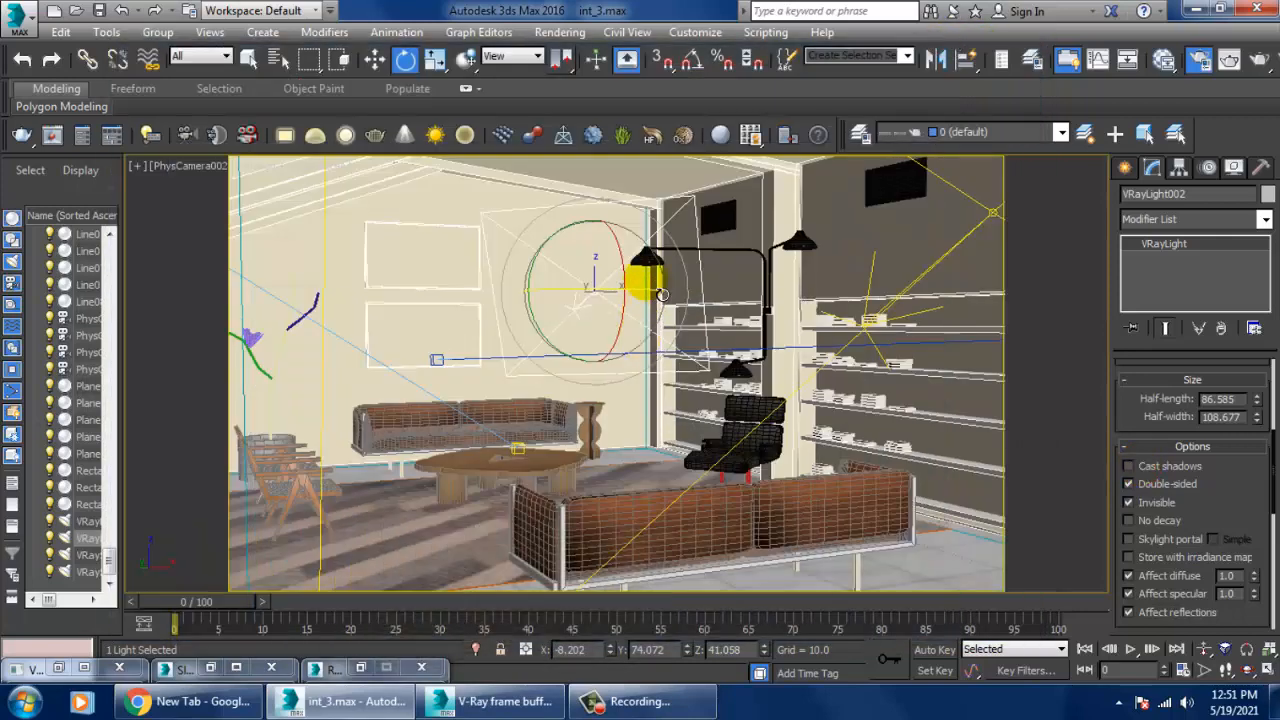
Select VRayLight001, review its options and texture settings, and run a test render of the camera view
{"action": "left_click", "coordinate": [990, 210]}
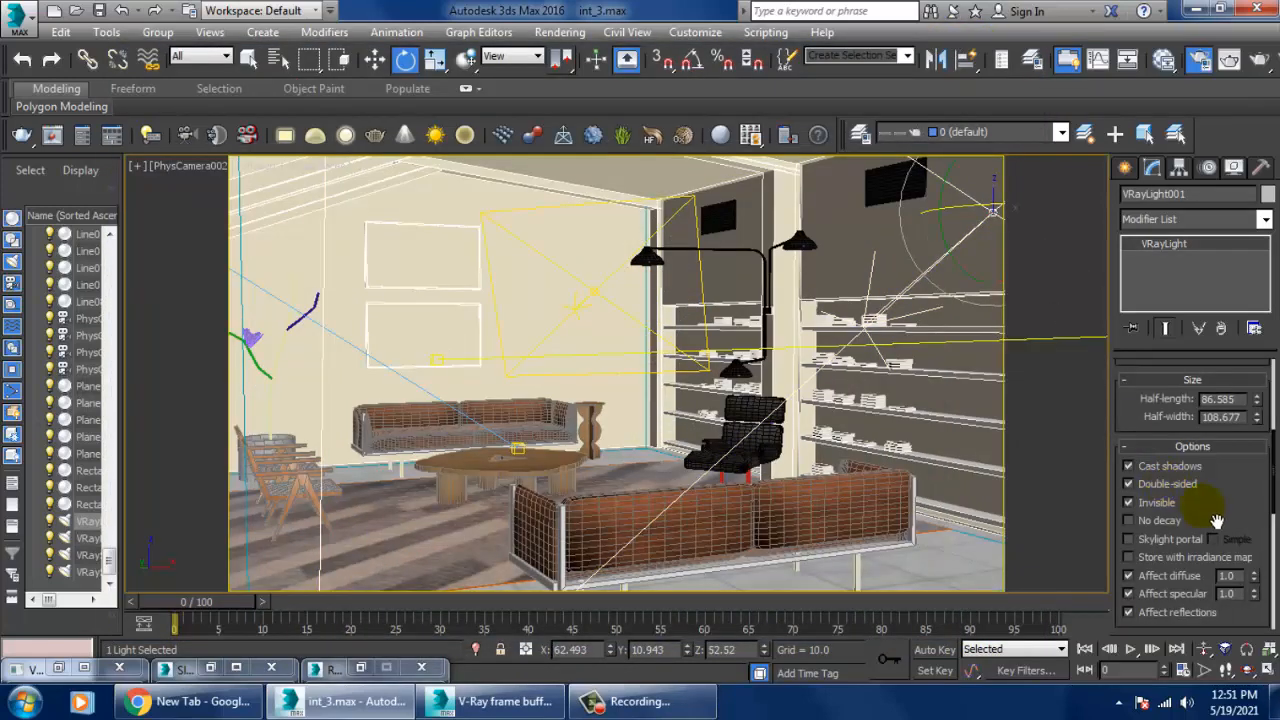
{"action": "left_click_drag", "start_coordinate": [1228, 530], "coordinate": [1213, 247]}
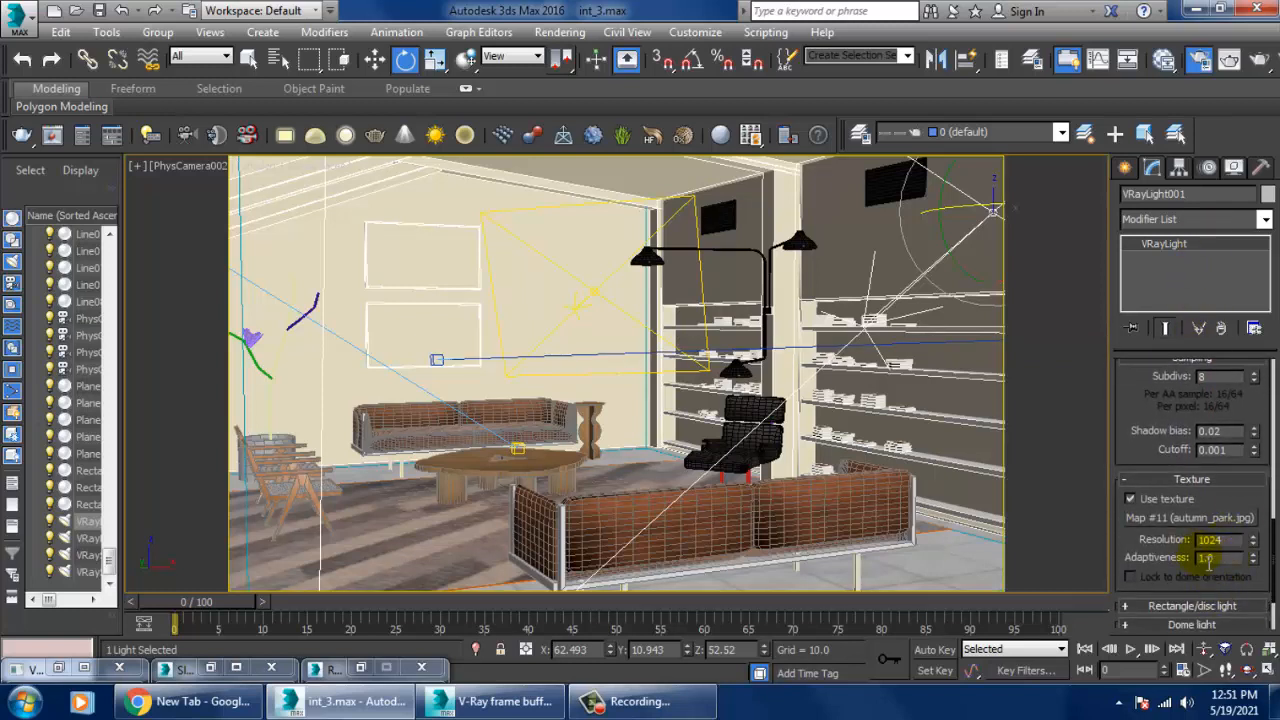
{"action": "left_click", "coordinate": [559, 32]}
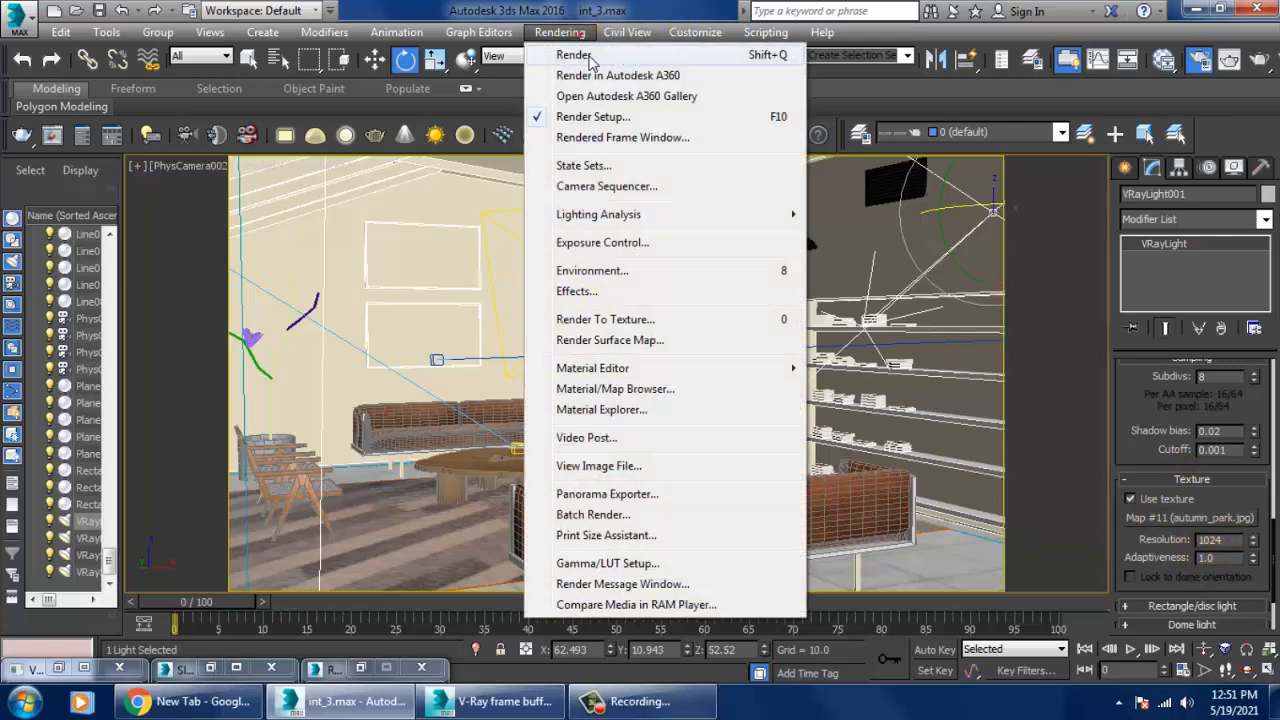
{"action": "left_click", "coordinate": [590, 53]}
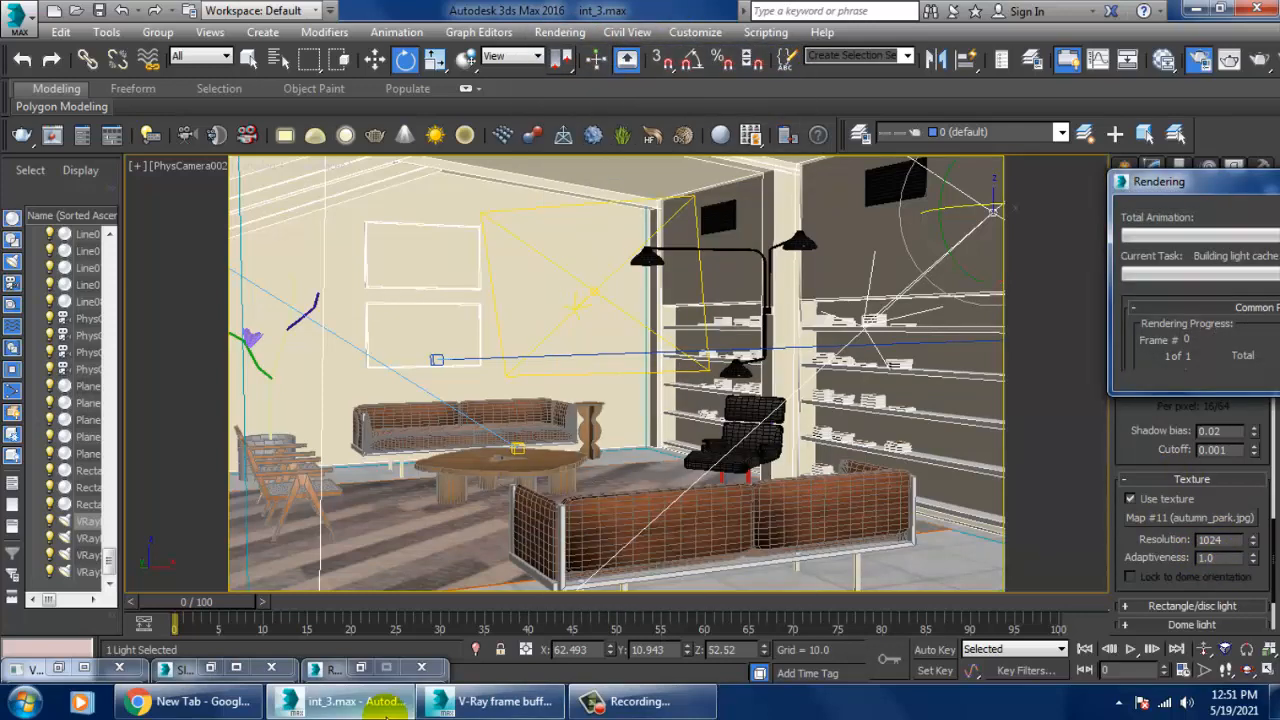
{"action": "left_click", "coordinate": [490, 703]}
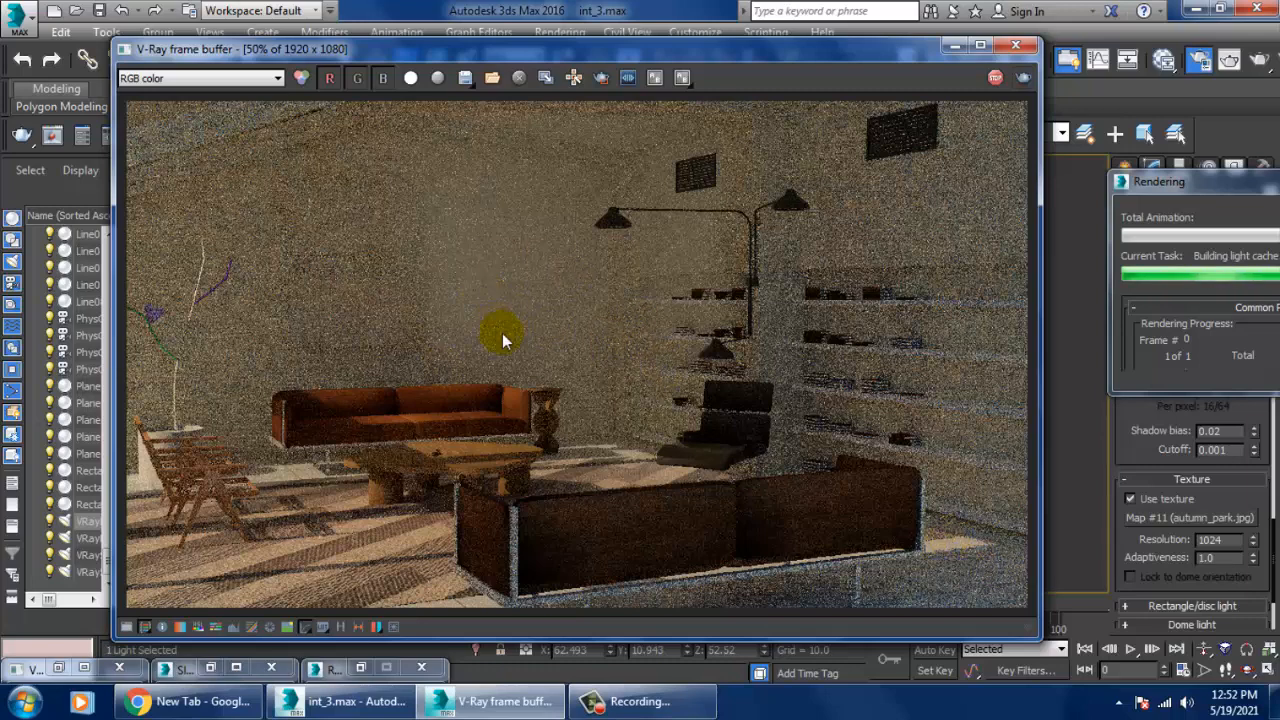
{"action": "key", "text": "Escape"}
{"action": "left_click", "coordinate": [1013, 47]}
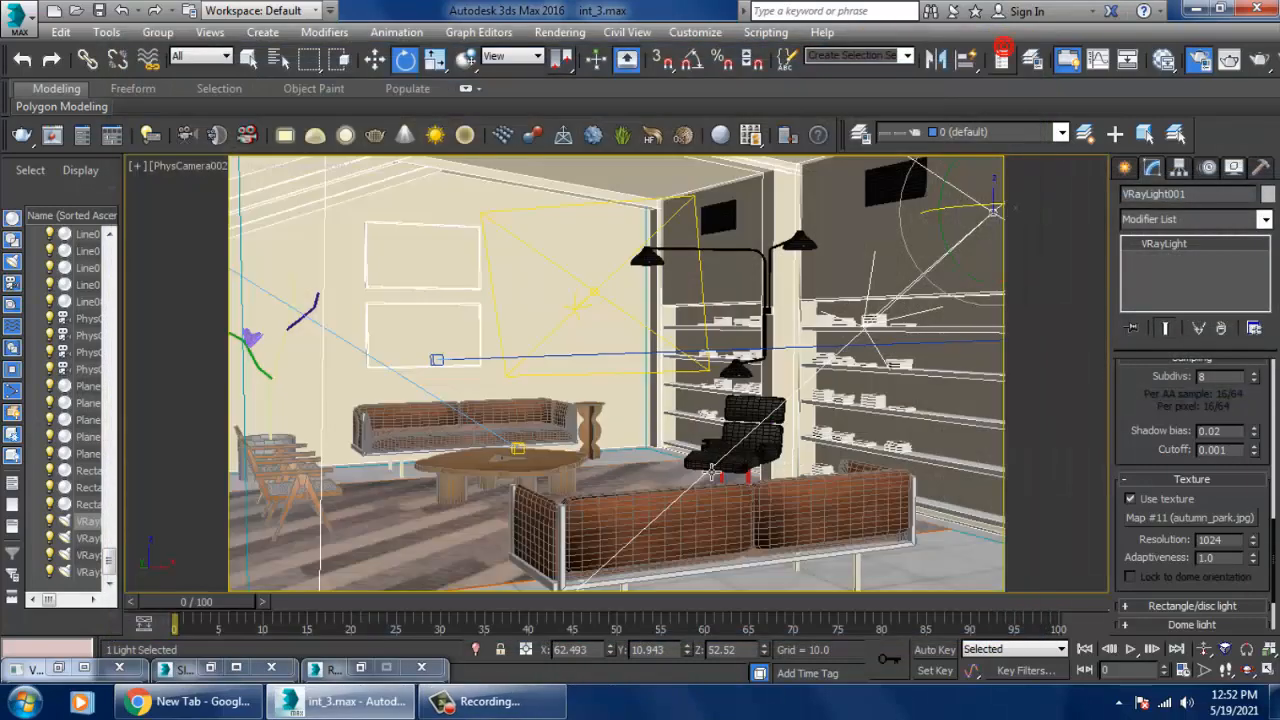
Scale VRayLight002 down uniformly and, in the perspective view, lower it slightly along Z
{"action": "key", "text": "r"}
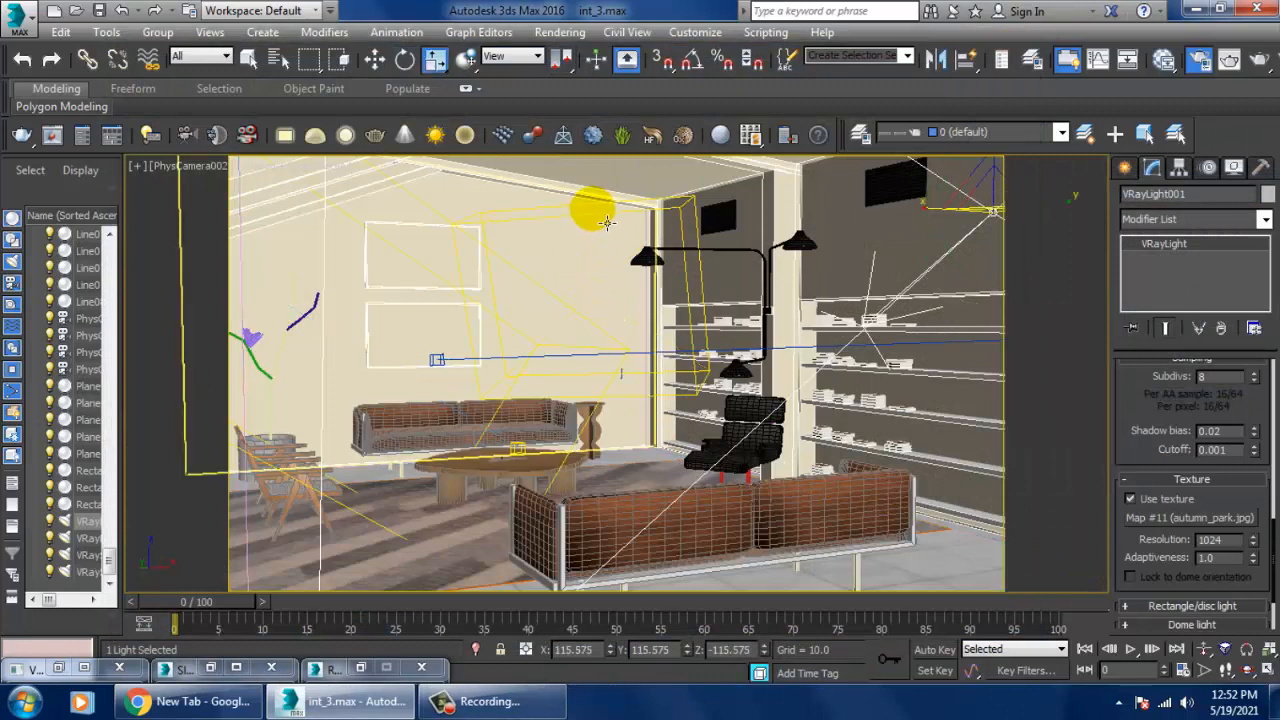
{"action": "mouse_move", "coordinate": [598, 318]}
{"action": "left_mouse_down"}
{"action": "mouse_move", "coordinate": [634, 340]}
{"action": "mouse_move", "coordinate": [600, 306]}
{"action": "left_mouse_up"}
{"action": "key", "text": "p"}
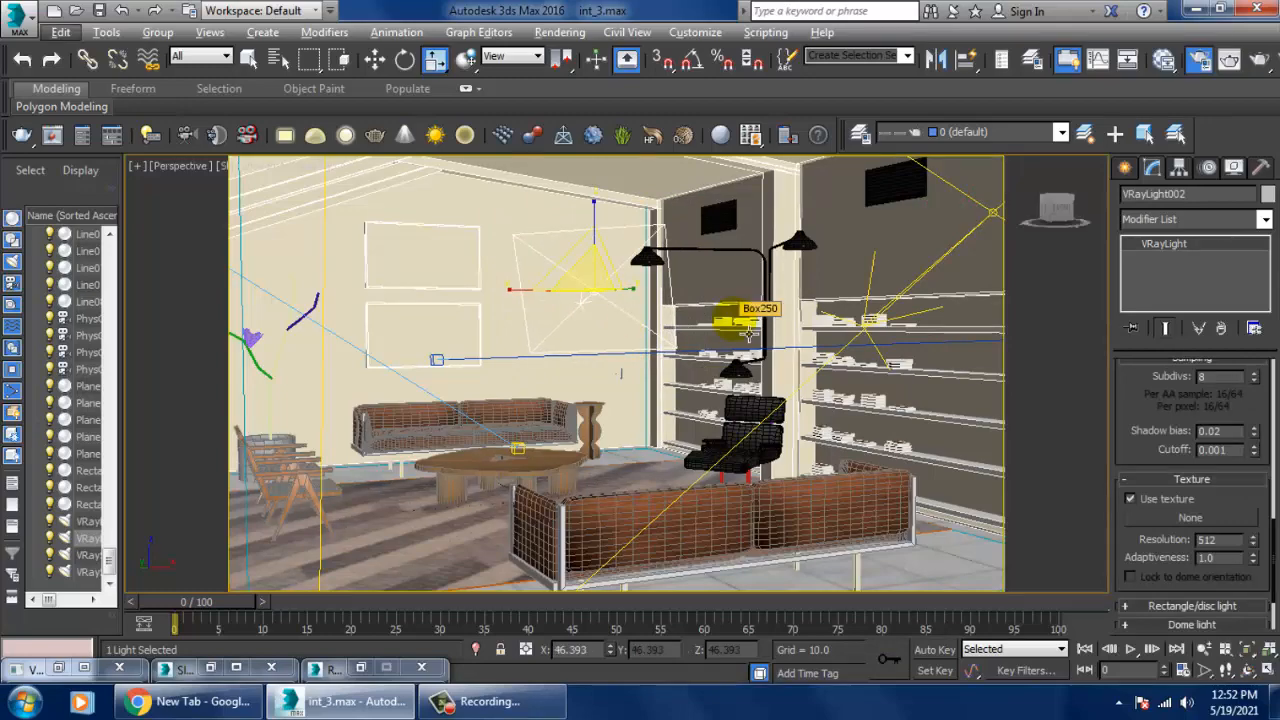
{"action": "middle_click_drag", "start_coordinate": [748, 335], "coordinate": [586, 286], "text": "alt"}
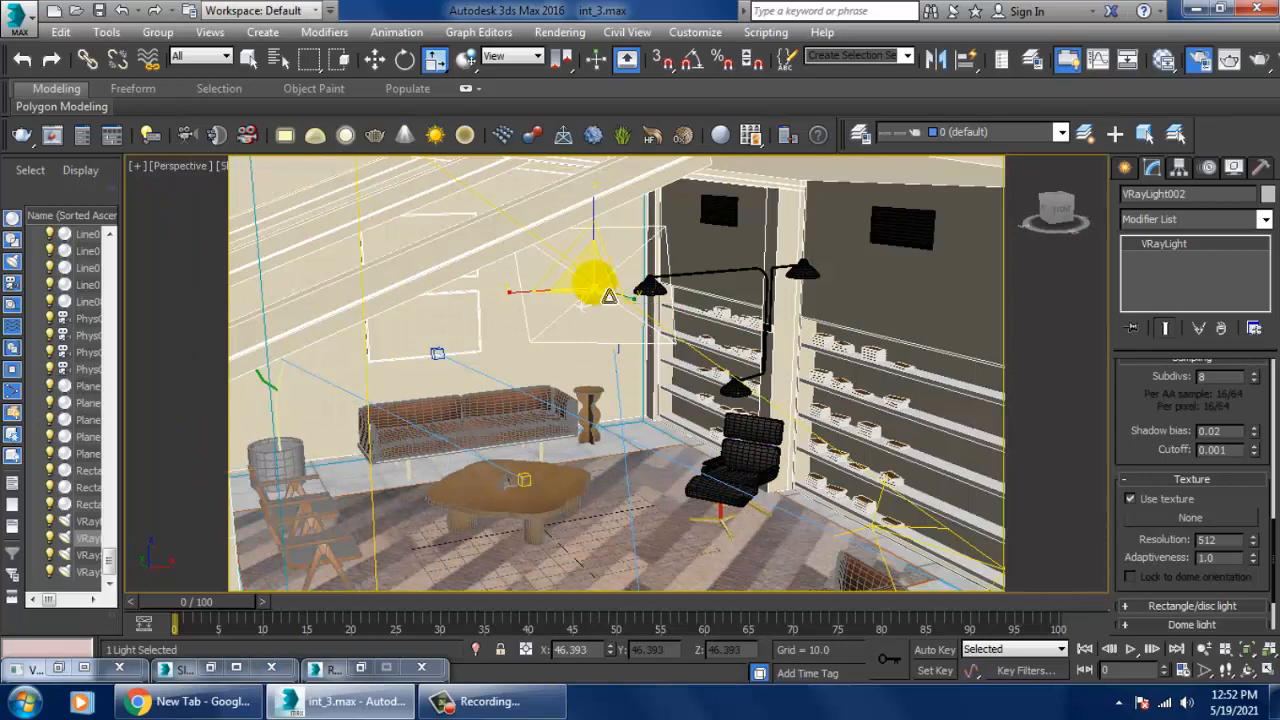
{"action": "key", "text": "w"}
{"action": "left_click_drag", "start_coordinate": [599, 220], "coordinate": [596, 242]}
{"action": "key", "text": "e"}
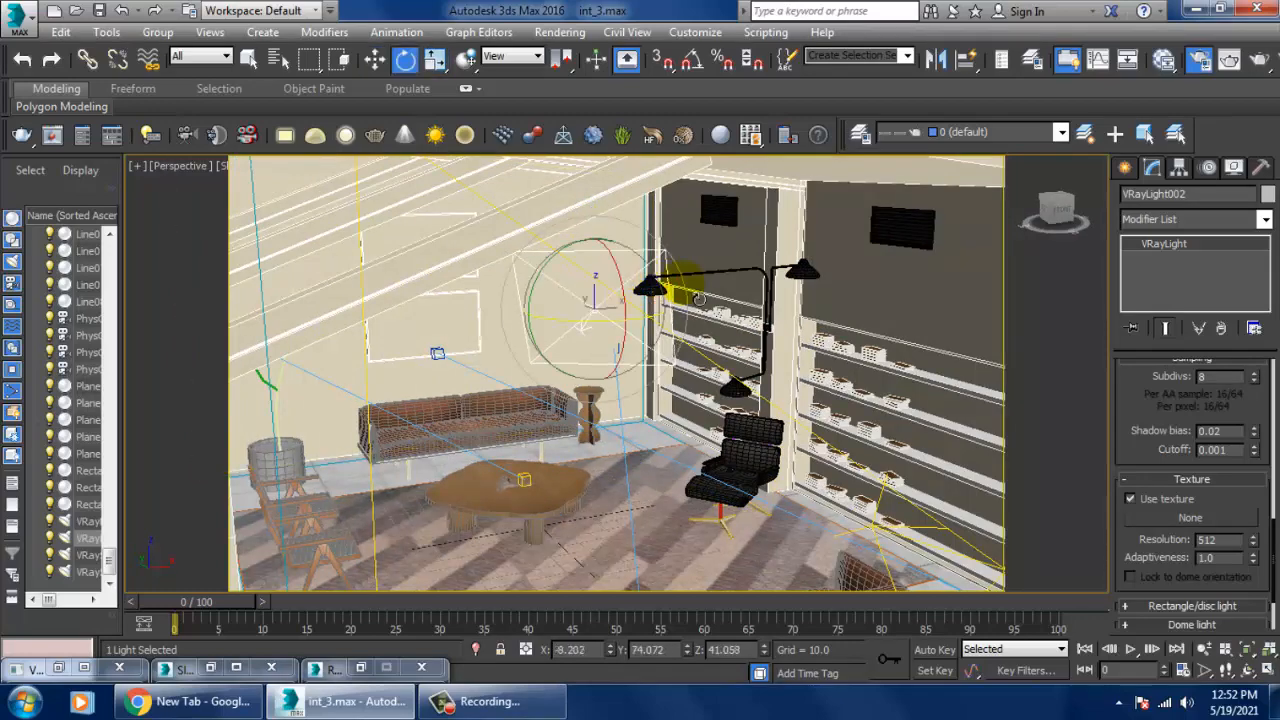
{"action": "mouse_move", "coordinate": [793, 308]}
{"action": "middle_mouse_down", "text": "alt"}
{"action": "mouse_move", "coordinate": [739, 309]}
{"action": "mouse_move", "coordinate": [757, 285]}
{"action": "mouse_move", "coordinate": [809, 290]}
{"action": "middle_mouse_up", "text": "alt"}
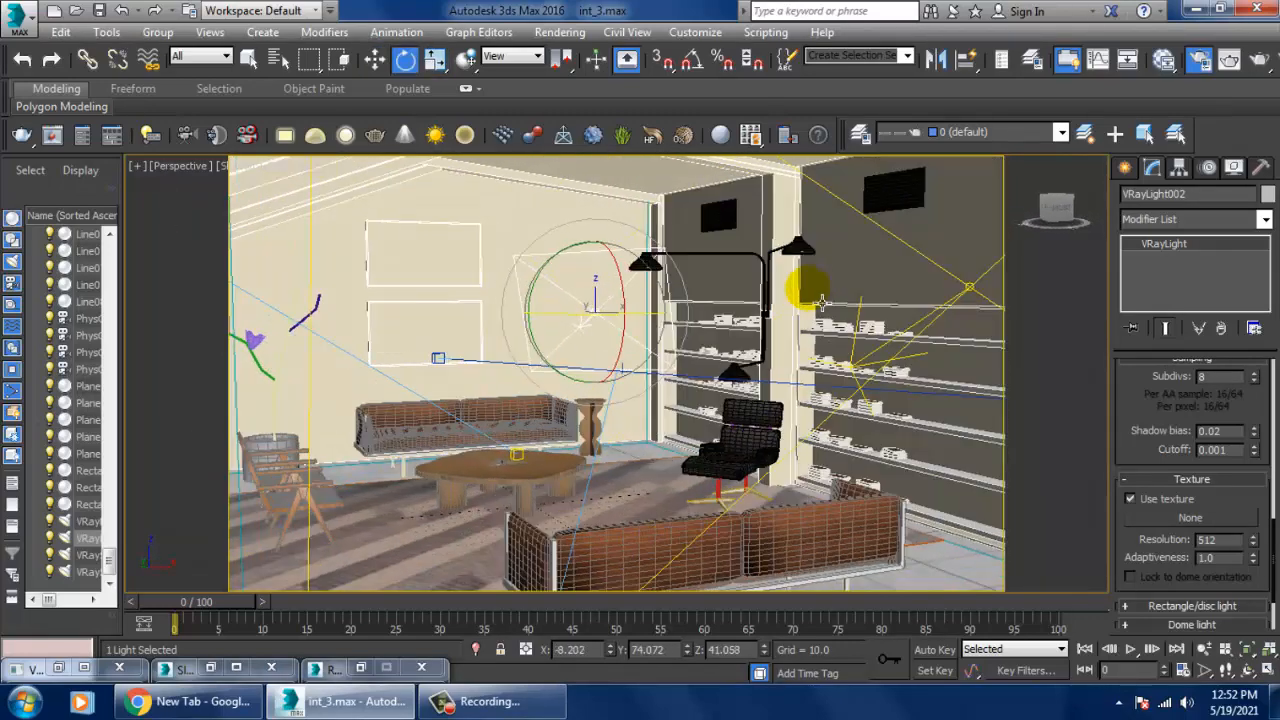
Enable the No decay option for VRayLight002
{"action": "key", "text": "w"}
{"action": "mouse_move", "coordinate": [1147, 412]}
{"action": "left_mouse_down"}
{"action": "mouse_move", "coordinate": [1157, 490]}
{"action": "mouse_move", "coordinate": [1155, 407]}
{"action": "left_mouse_up"}
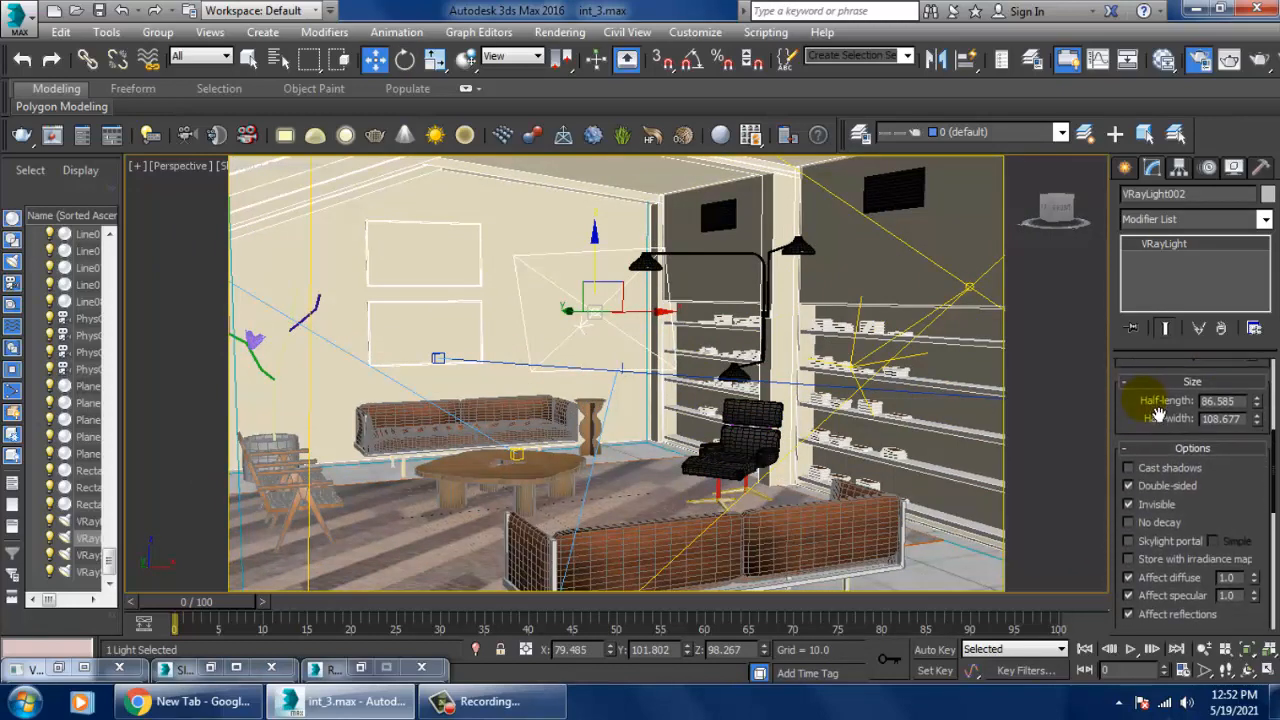
{"action": "left_click", "coordinate": [530, 322]}
Switch back to the PhysCamera002 view and test-render the smaller, non-decaying VRayLight002
{"action": "key", "text": "c"}
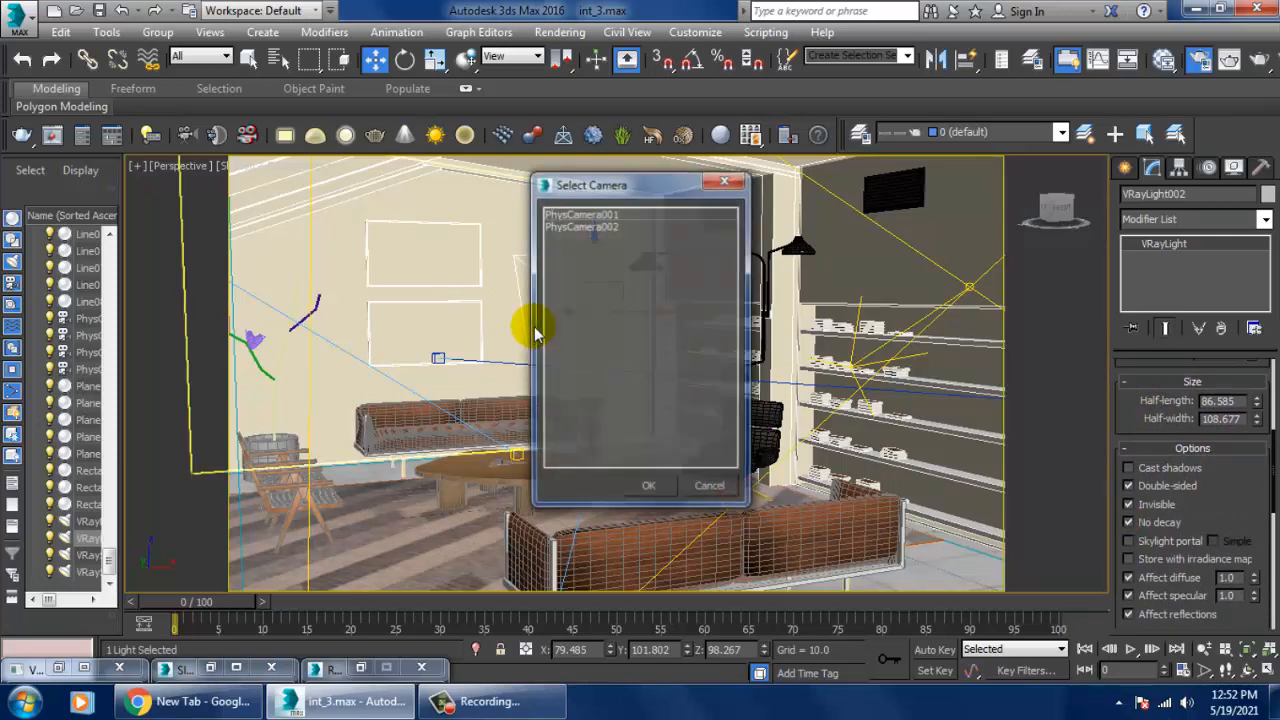
{"action": "left_click", "coordinate": [606, 228]}
{"action": "double_click", "coordinate": [606, 228]}
{"action": "left_click", "coordinate": [560, 32]}
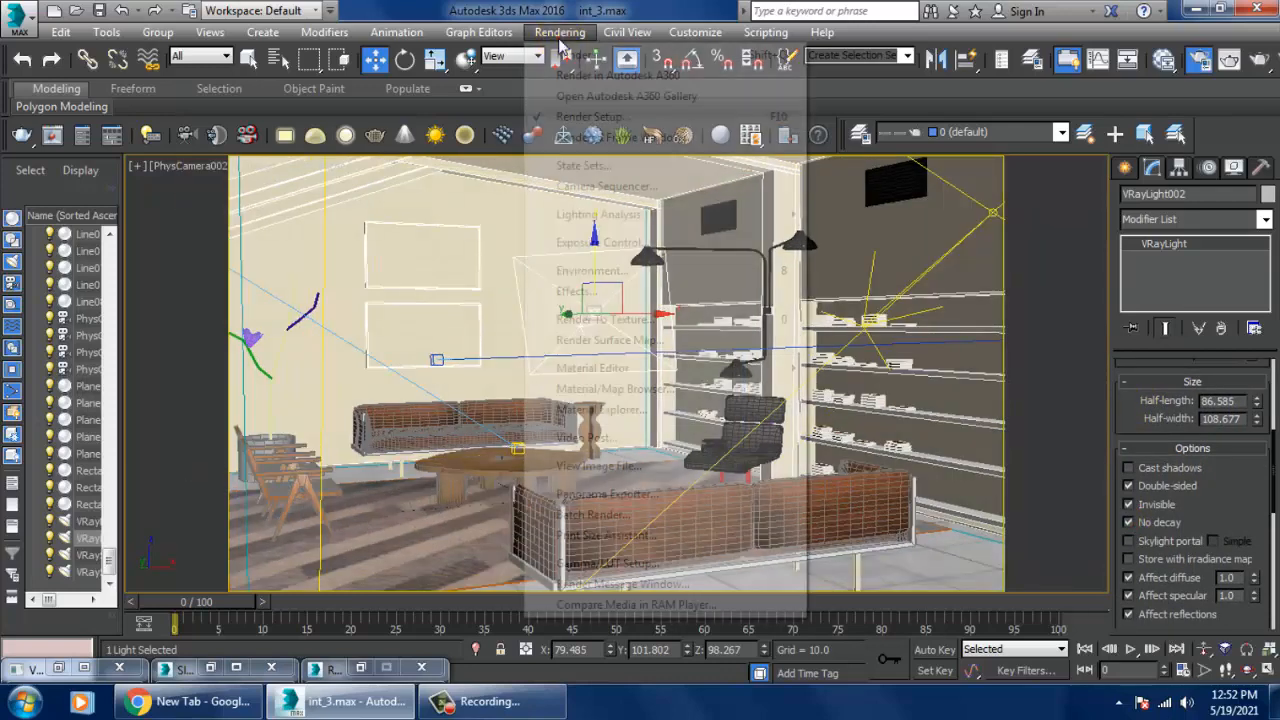
{"action": "left_click", "coordinate": [580, 52]}
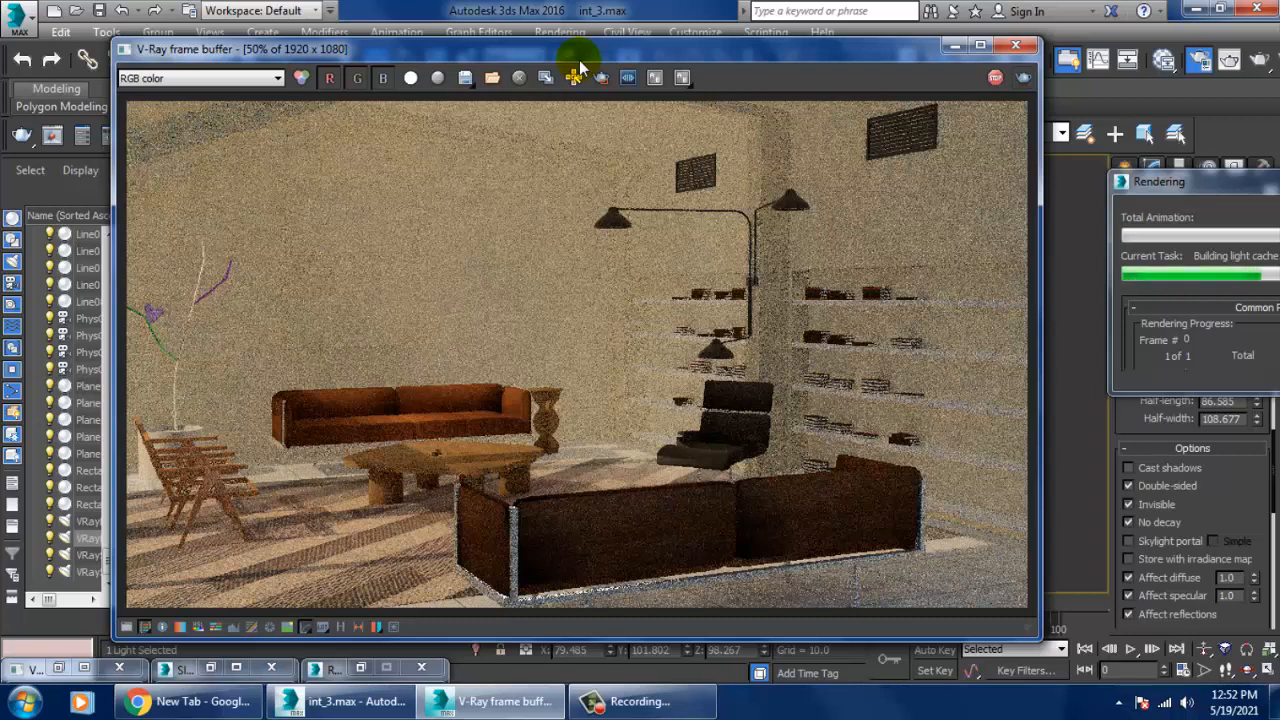
{"action": "left_click", "coordinate": [1015, 45]}
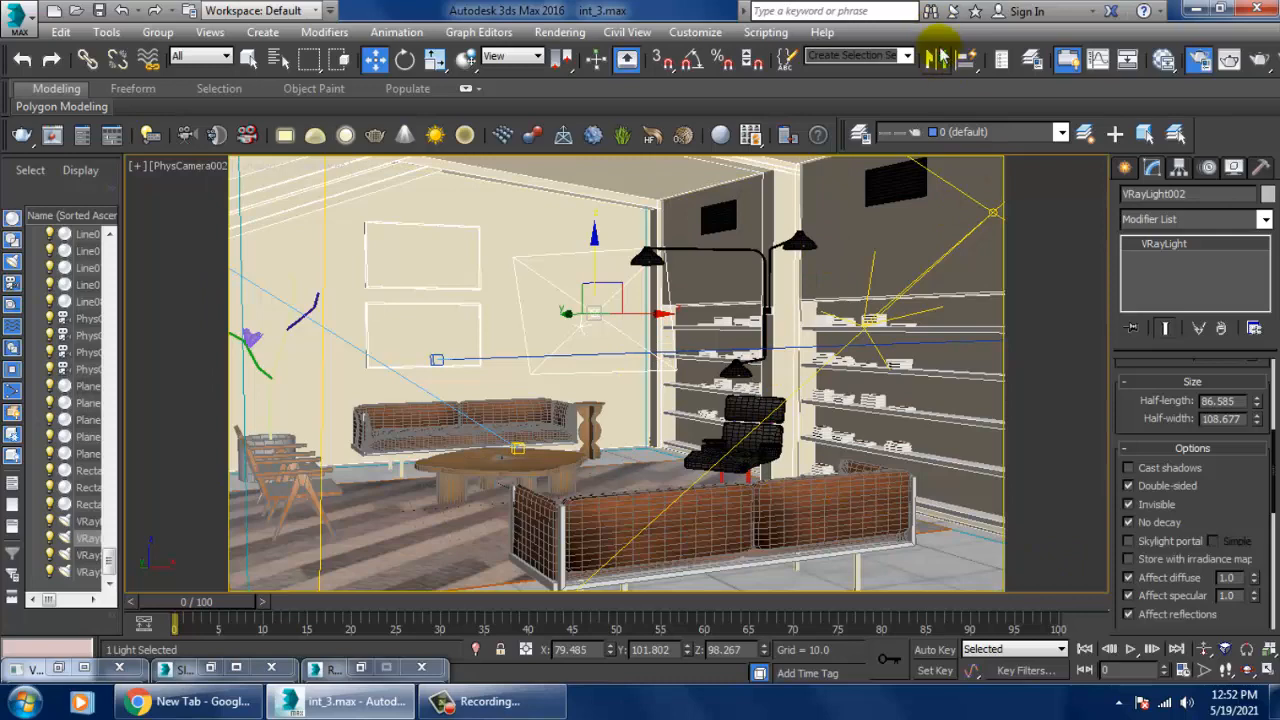
Mirror VRayLight002 and move it along X to about -56.6, in front of the picture frames
{"action": "left_click", "coordinate": [940, 58]}
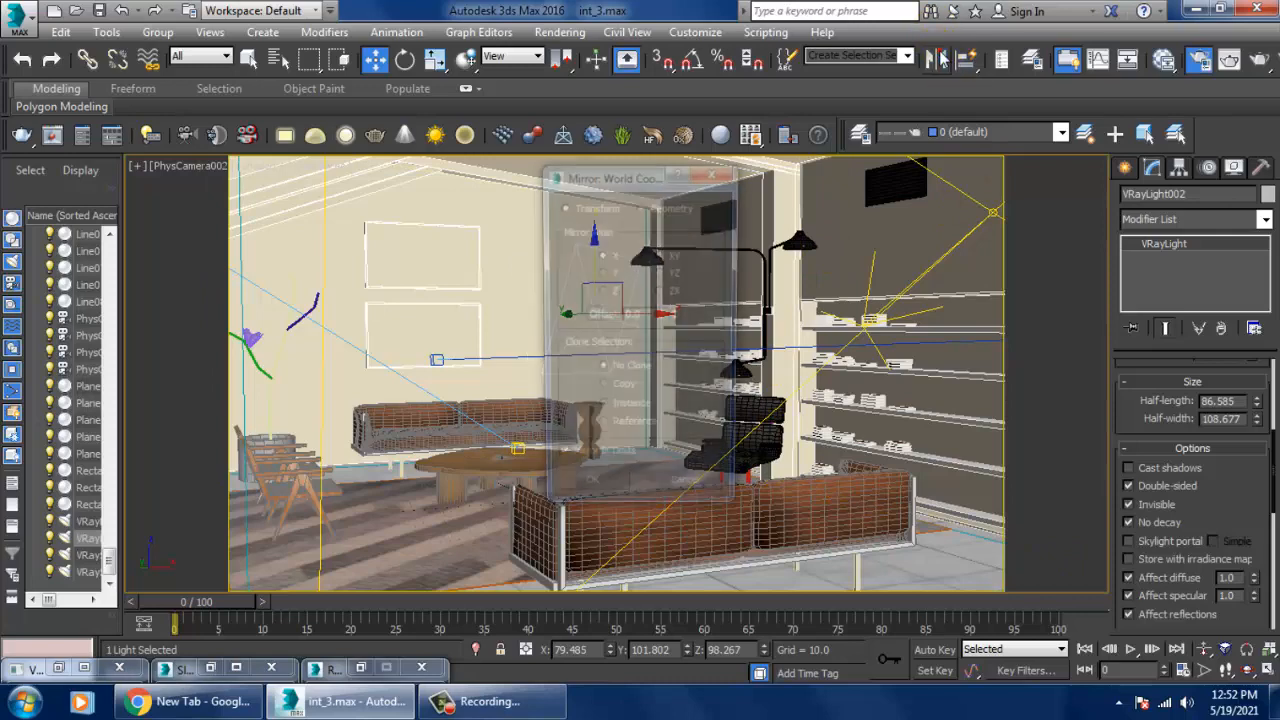
{"action": "left_click", "coordinate": [599, 495]}
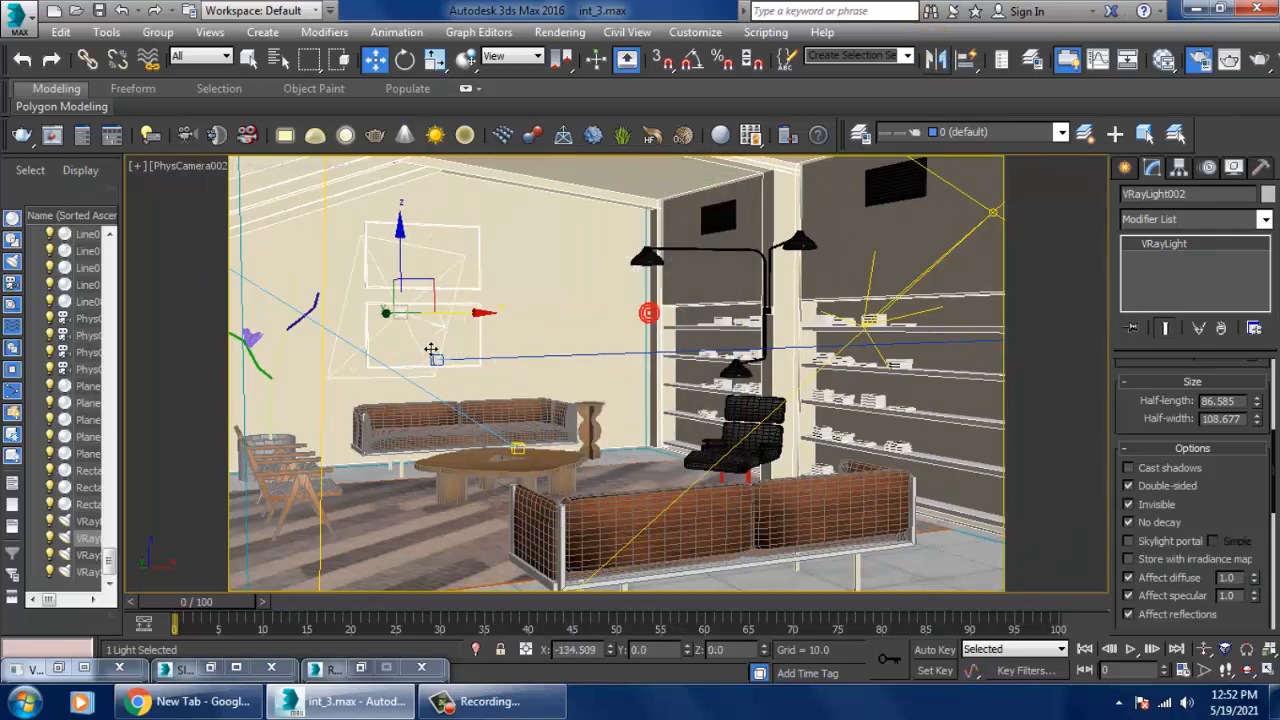
{"action": "left_click_drag", "start_coordinate": [431, 349], "coordinate": [551, 461]}
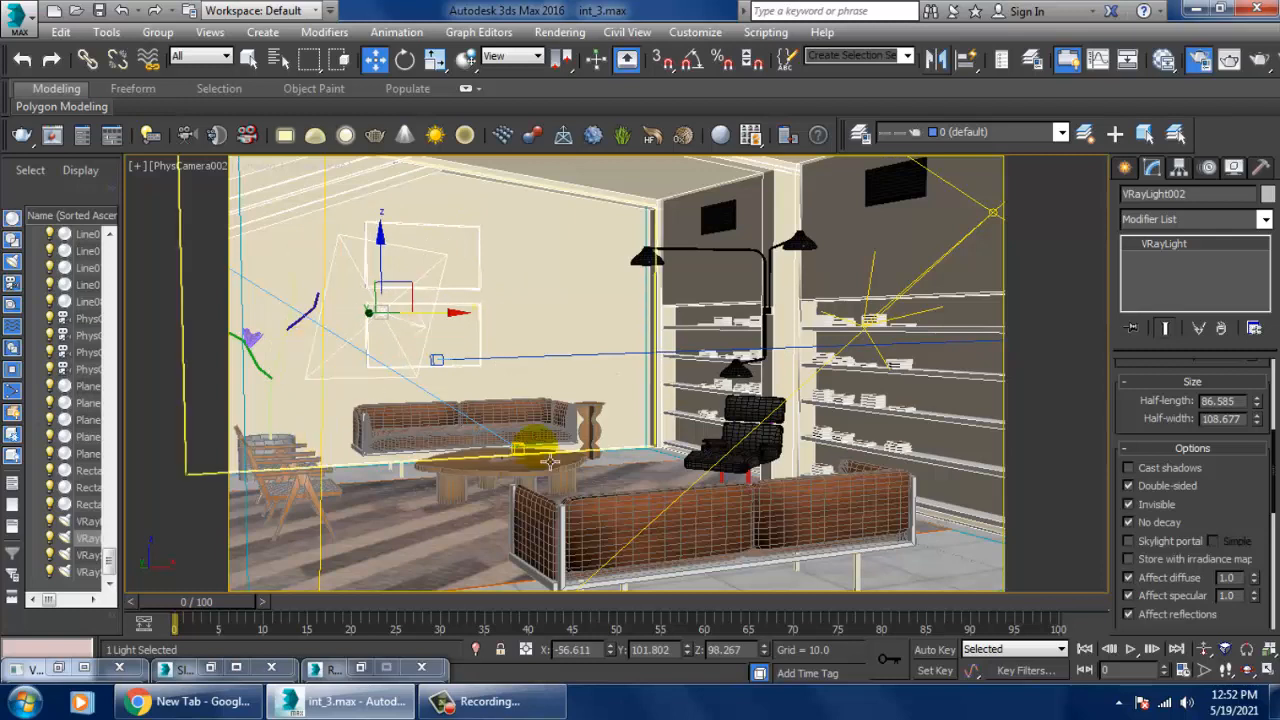
Set the intensity multiplier of VRayLight001 to 0.4 and render the camera view
{"action": "left_click", "coordinate": [993, 213]}
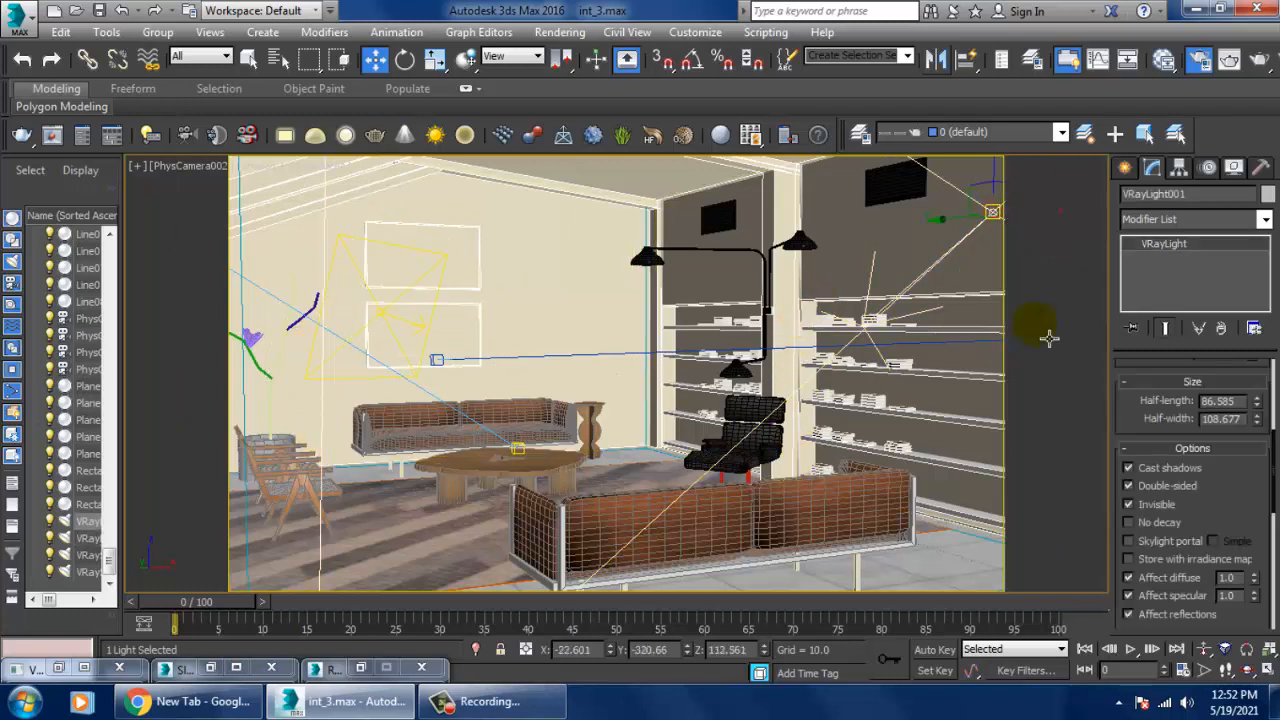
{"action": "scroll", "coordinate": [1125, 425], "scroll_direction": "up", "scroll_amount": 5}
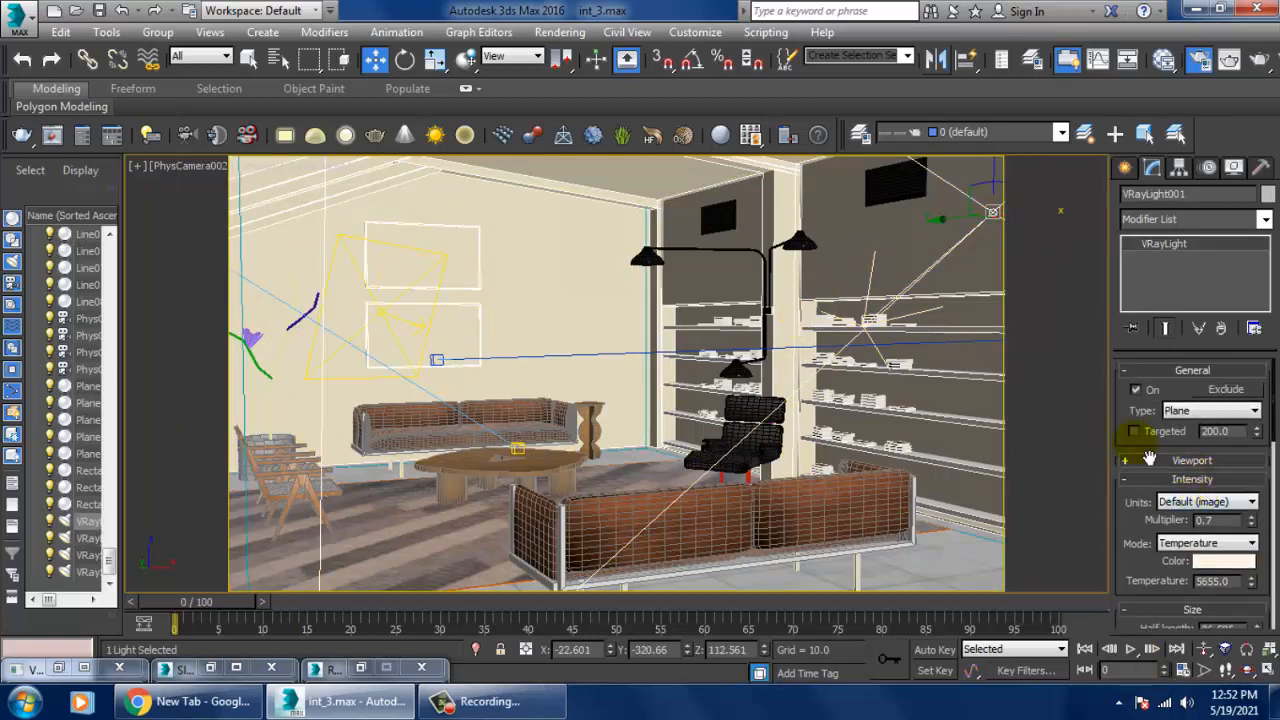
{"action": "double_click", "coordinate": [1205, 520]}
{"action": "type", "text": "0"}
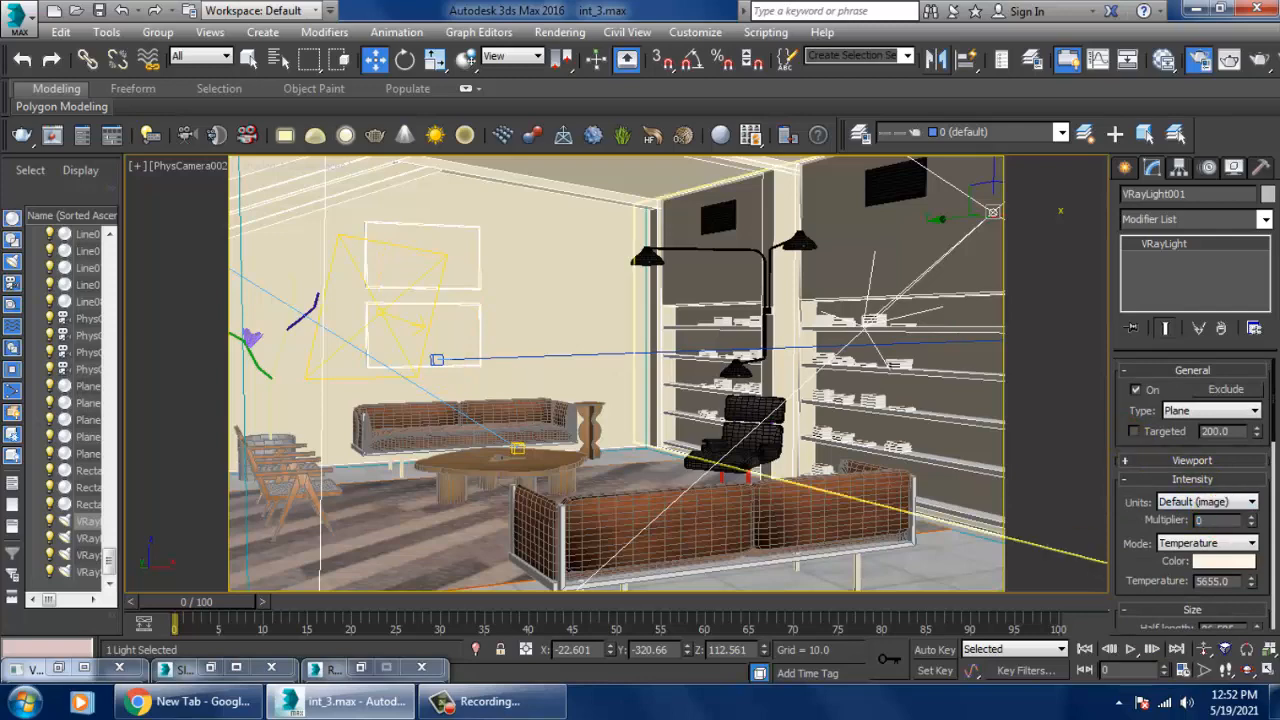
{"action": "type", "text": ".4"}
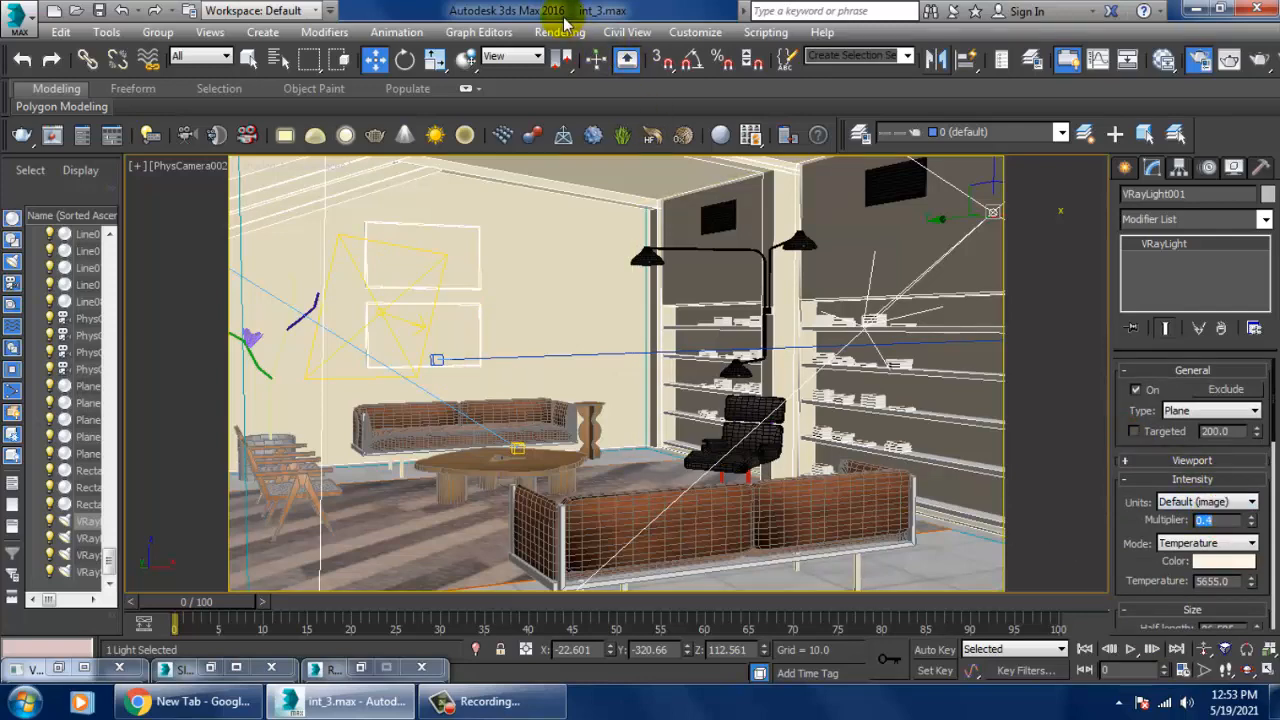
{"action": "left_click", "coordinate": [560, 32]}
{"action": "left_click", "coordinate": [575, 55]}
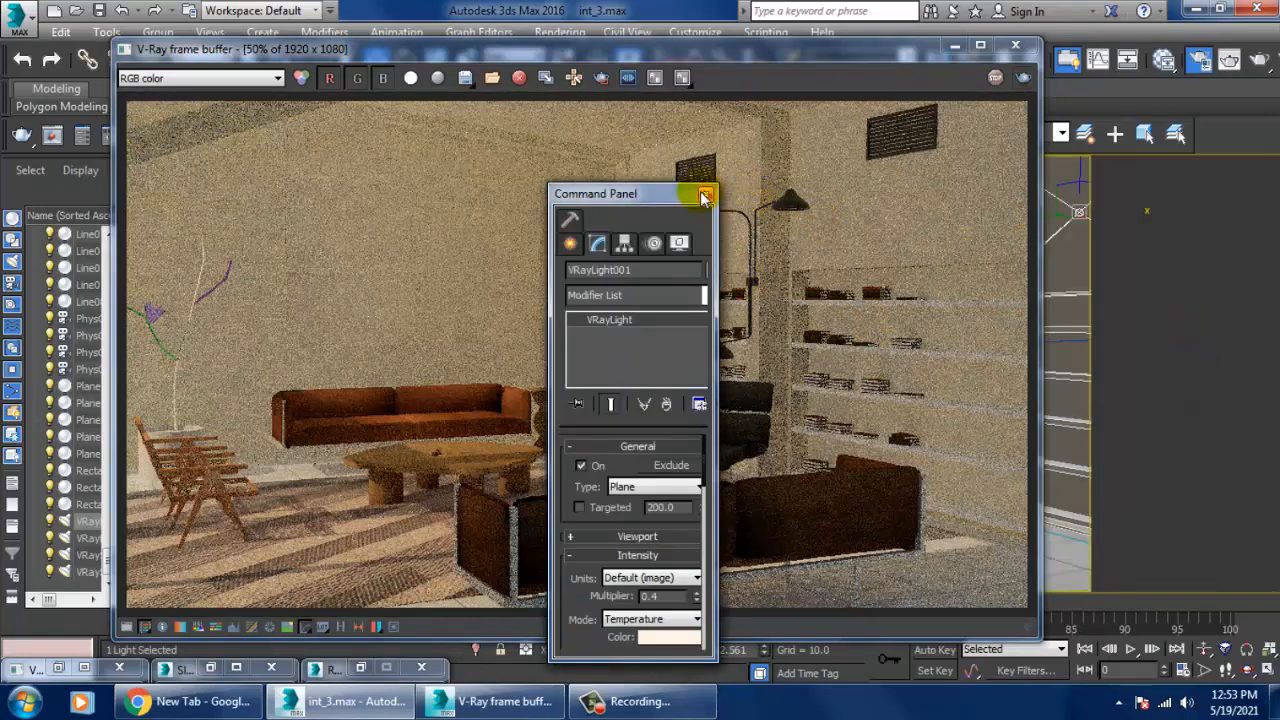
Close the floating Command Panel, move the frame buffer aside, and show the Command Panel again docked beside the viewport
{"action": "left_click", "coordinate": [701, 193]}
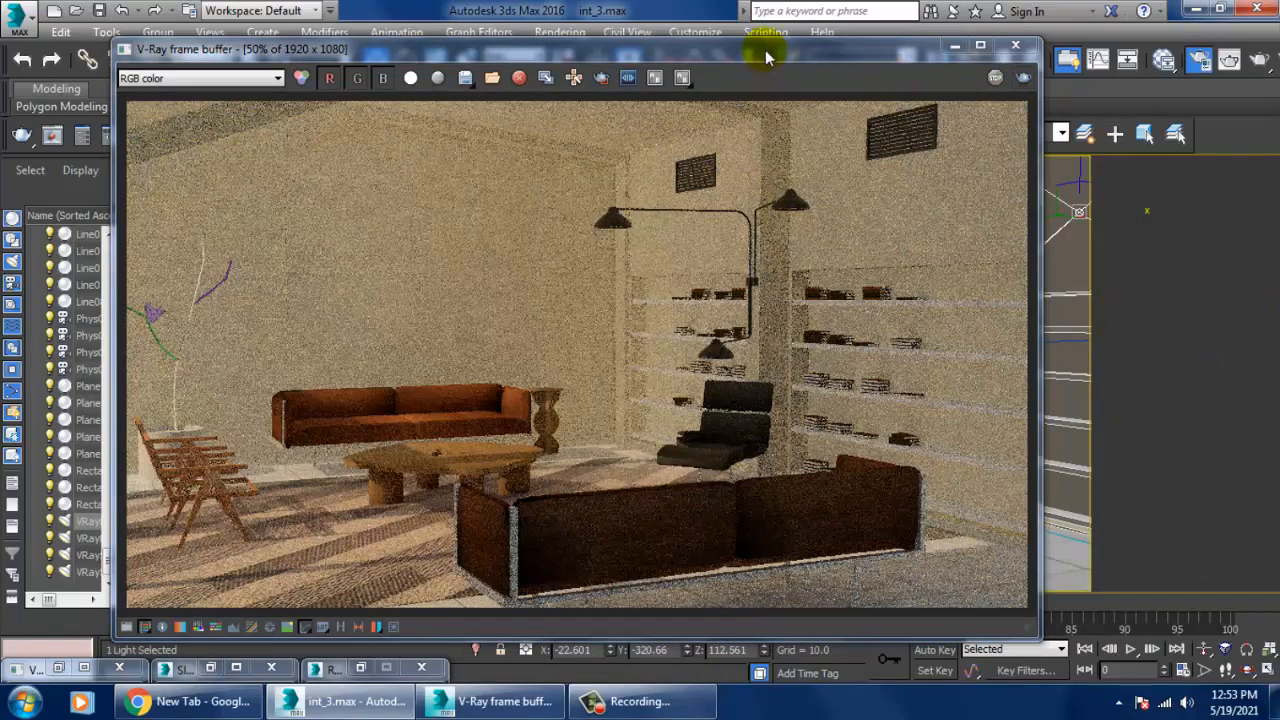
{"action": "left_click_drag", "start_coordinate": [765, 50], "coordinate": [451, 499]}
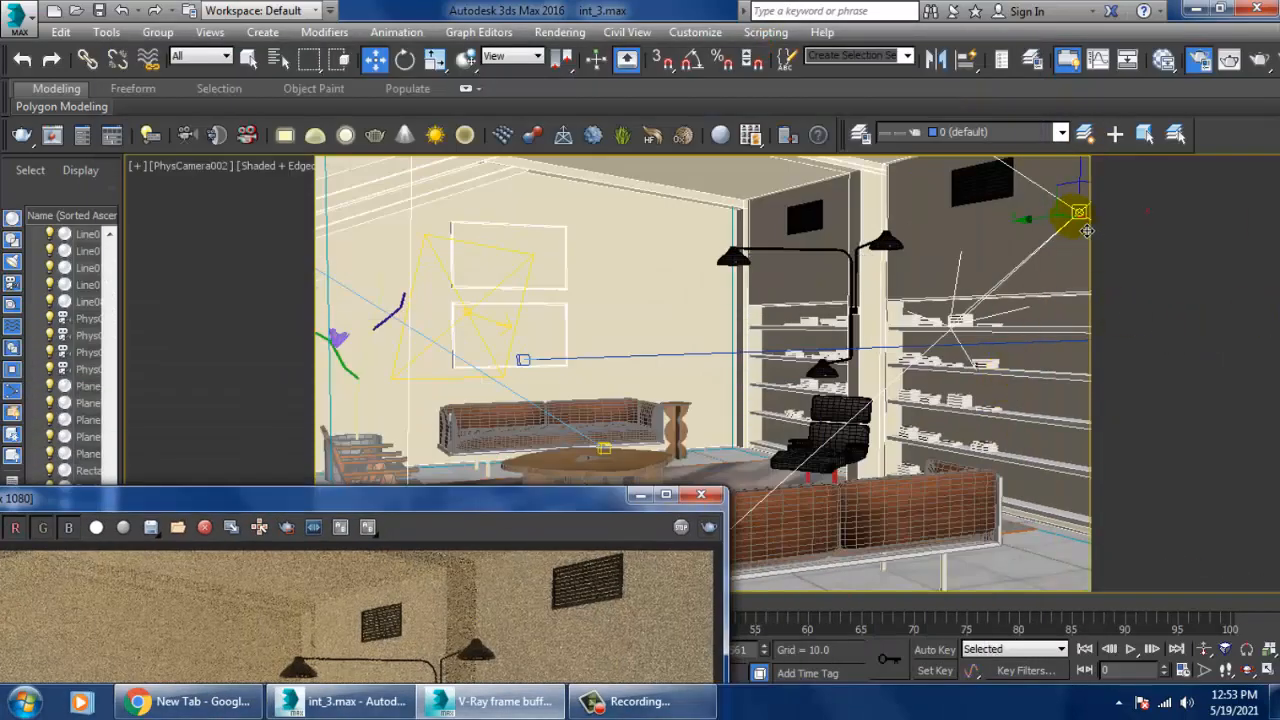
{"action": "left_click", "coordinate": [693, 32]}
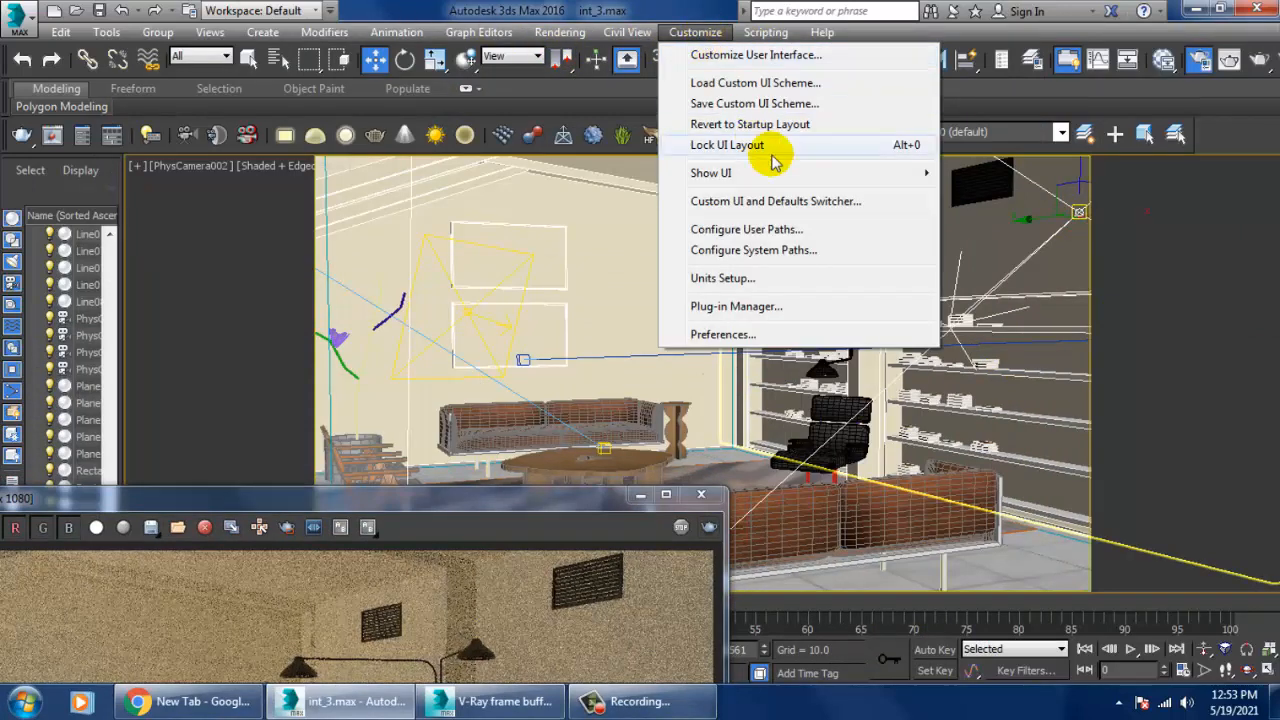
{"action": "mouse_move", "coordinate": [800, 174]}
{"action": "left_click", "coordinate": [1040, 175]}
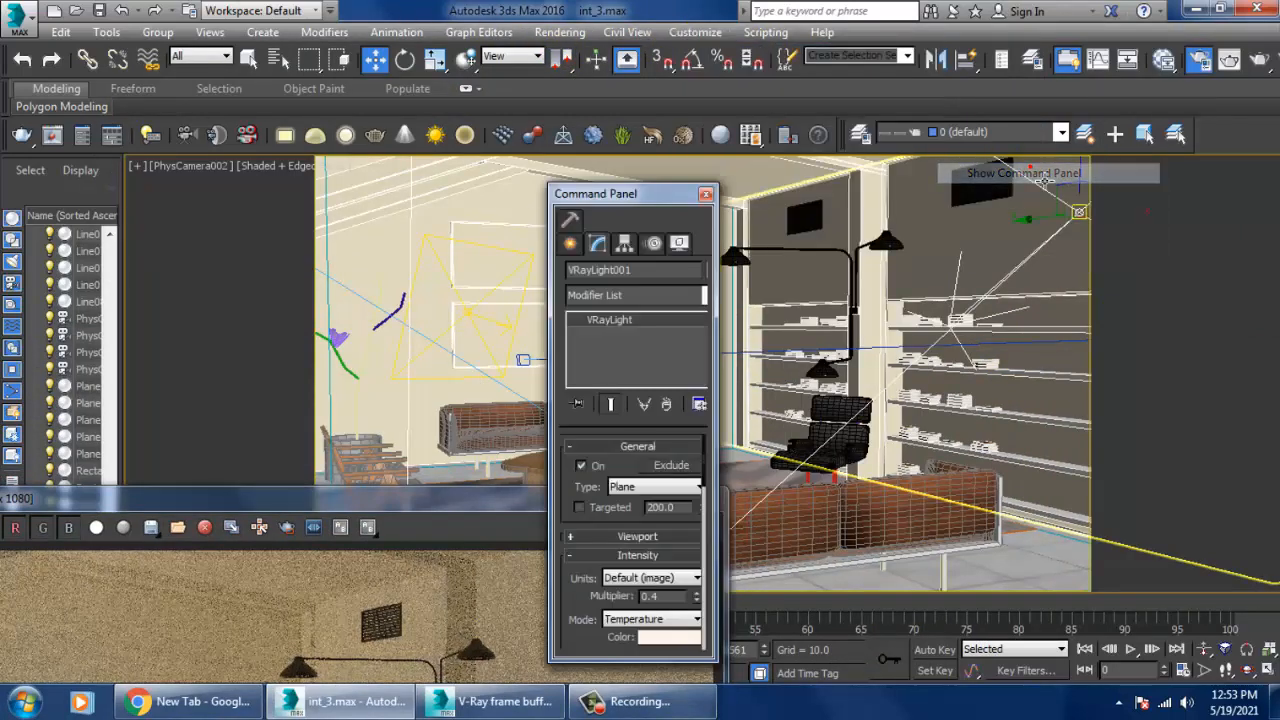
{"action": "left_click_drag", "start_coordinate": [657, 190], "coordinate": [1271, 168]}
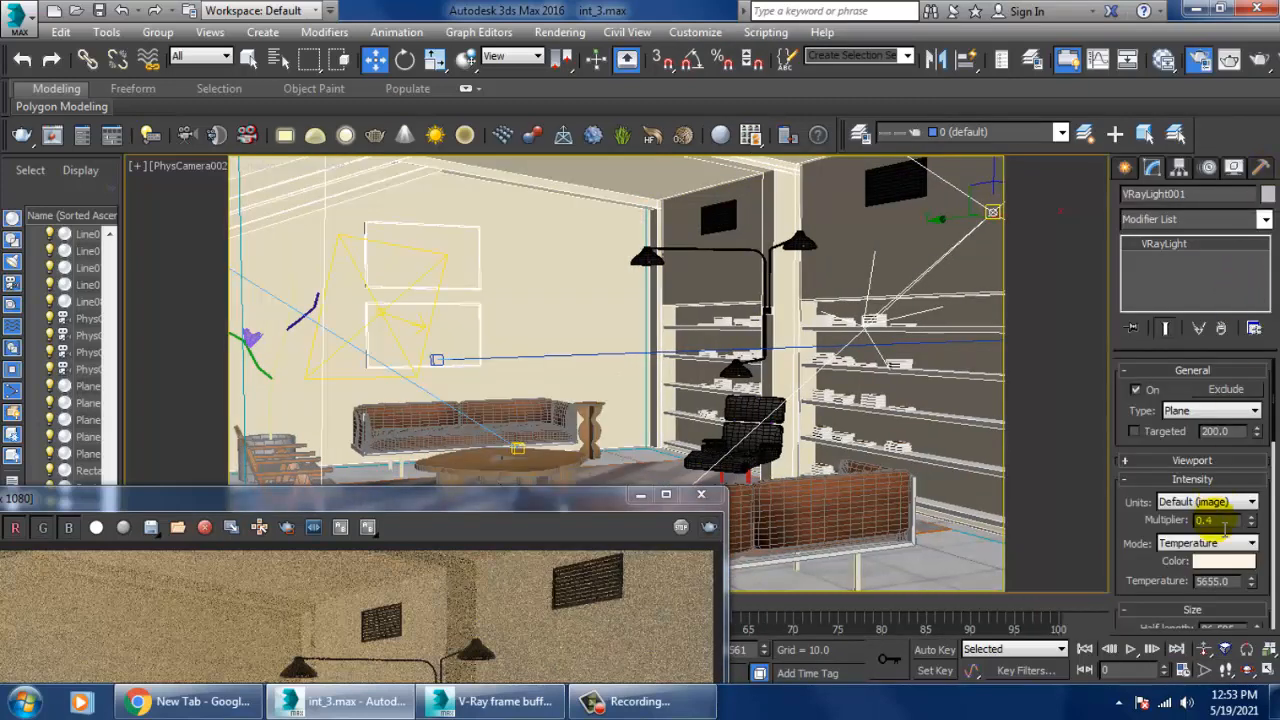
Lower the intensity multiplier of VRayLight001 to 0.3 and check it with a brief test render
{"action": "left_click_drag", "start_coordinate": [1230, 521], "coordinate": [1091, 578]}
{"action": "type", "text": "0"}
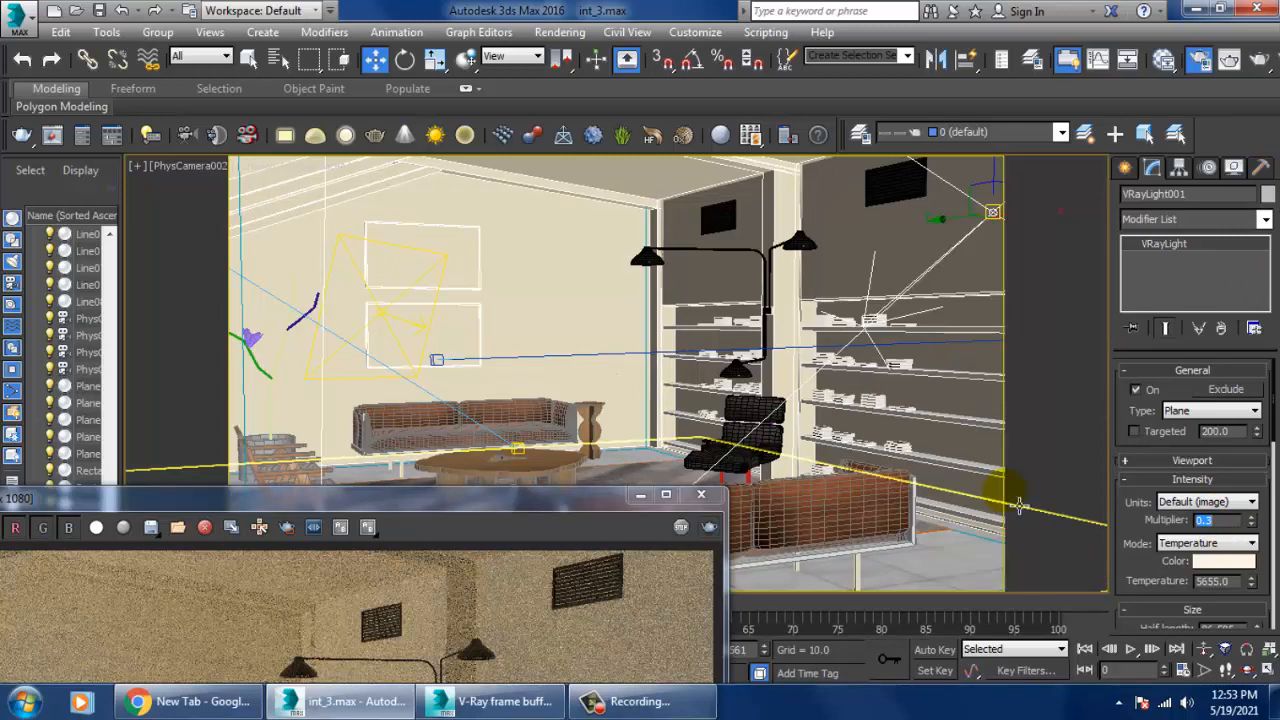
{"action": "left_click", "coordinate": [560, 32]}
{"action": "left_click", "coordinate": [590, 54]}
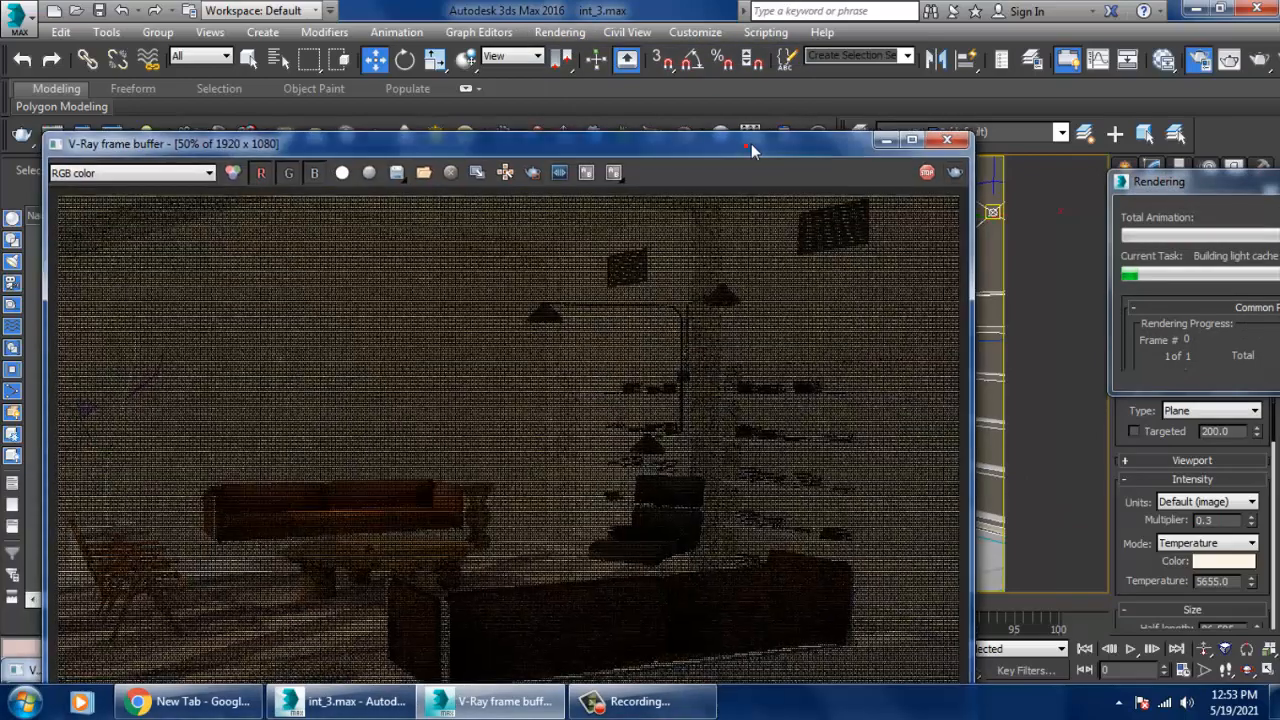
{"action": "left_click_drag", "start_coordinate": [751, 145], "coordinate": [754, 143]}
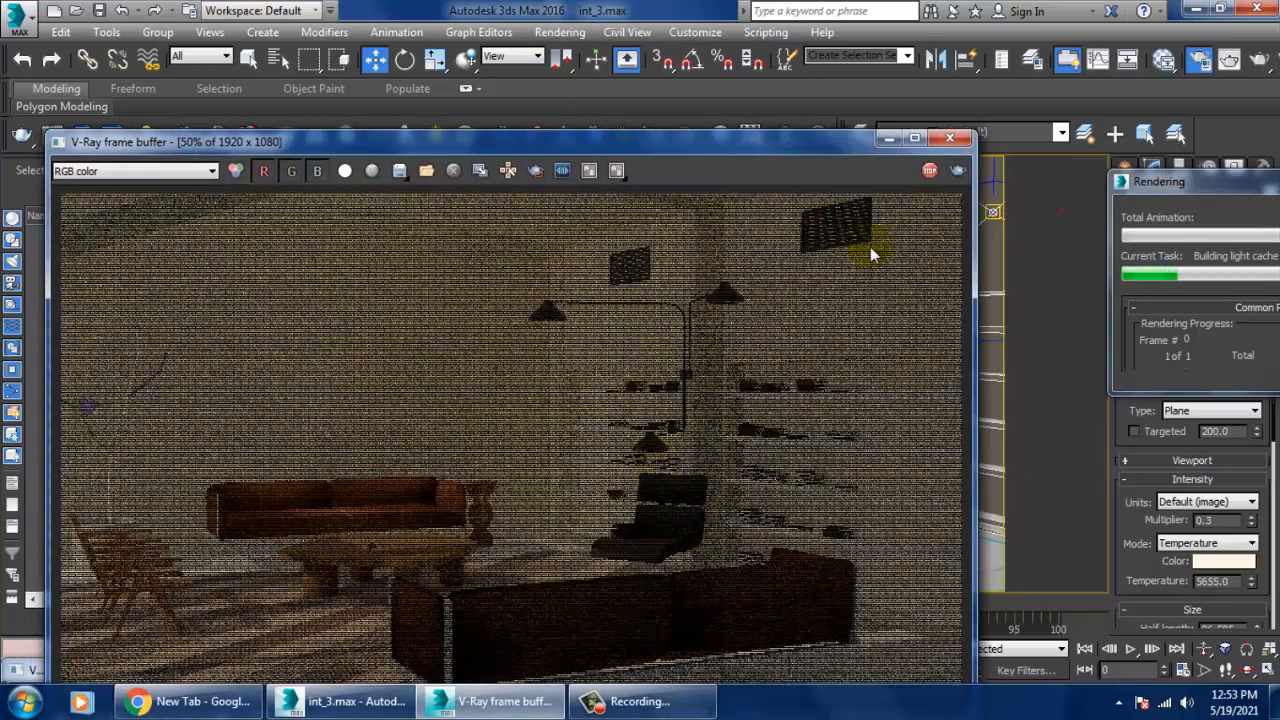
{"action": "left_click", "coordinate": [929, 170]}
{"action": "left_click", "coordinate": [950, 138]}
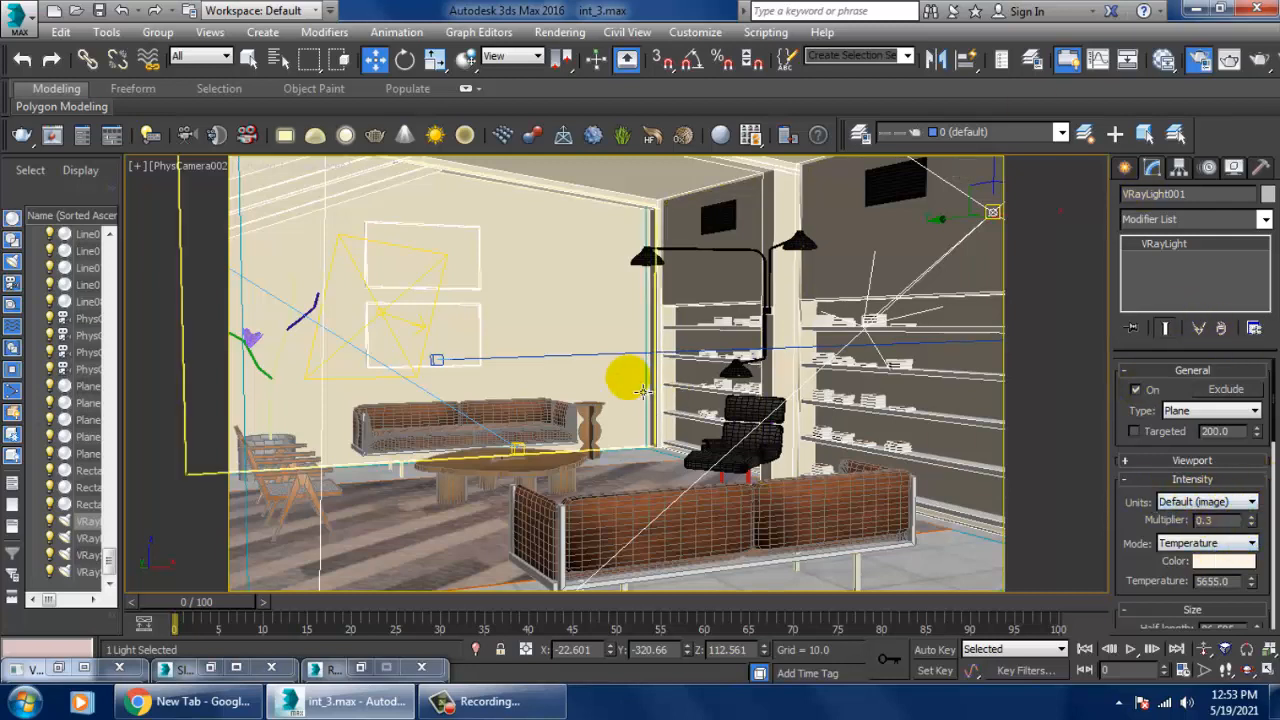
Try a lighter off-white diffuse colour, about RGB 248, 244, 233, on the wall material of Box006
{"action": "left_click", "coordinate": [595, 262]}
{"action": "key", "text": "m"}
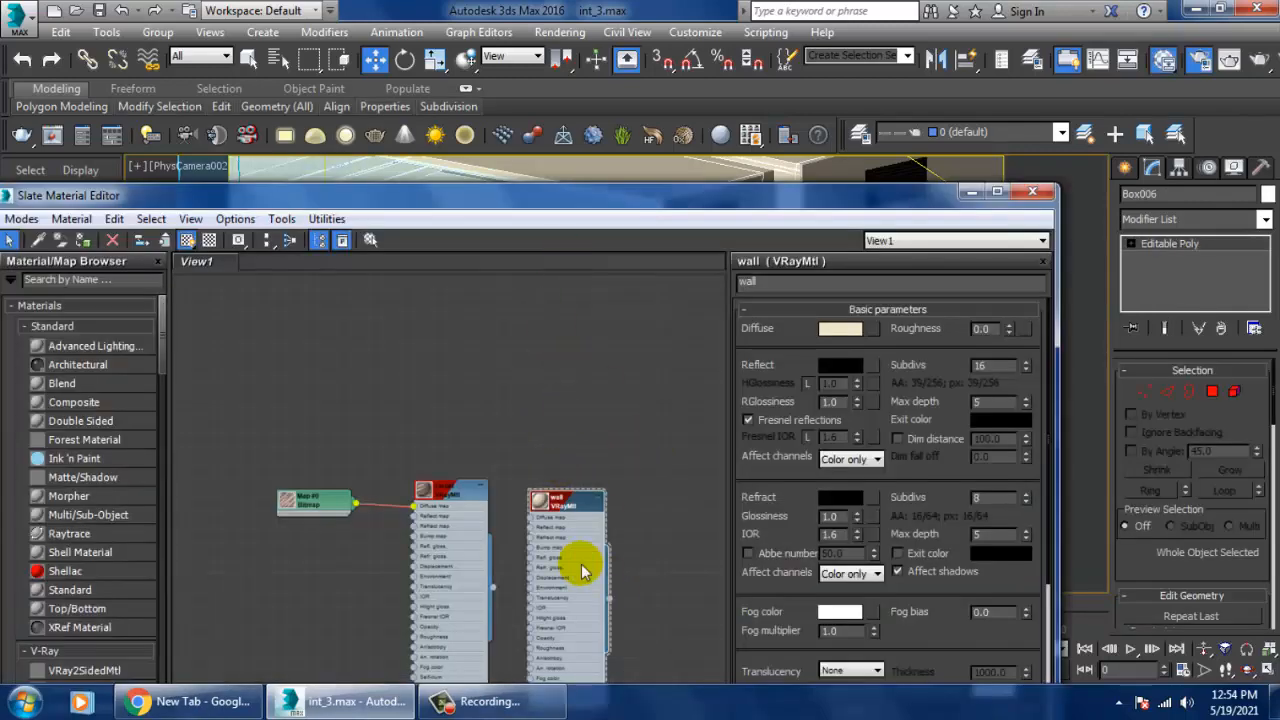
{"action": "left_click", "coordinate": [838, 329]}
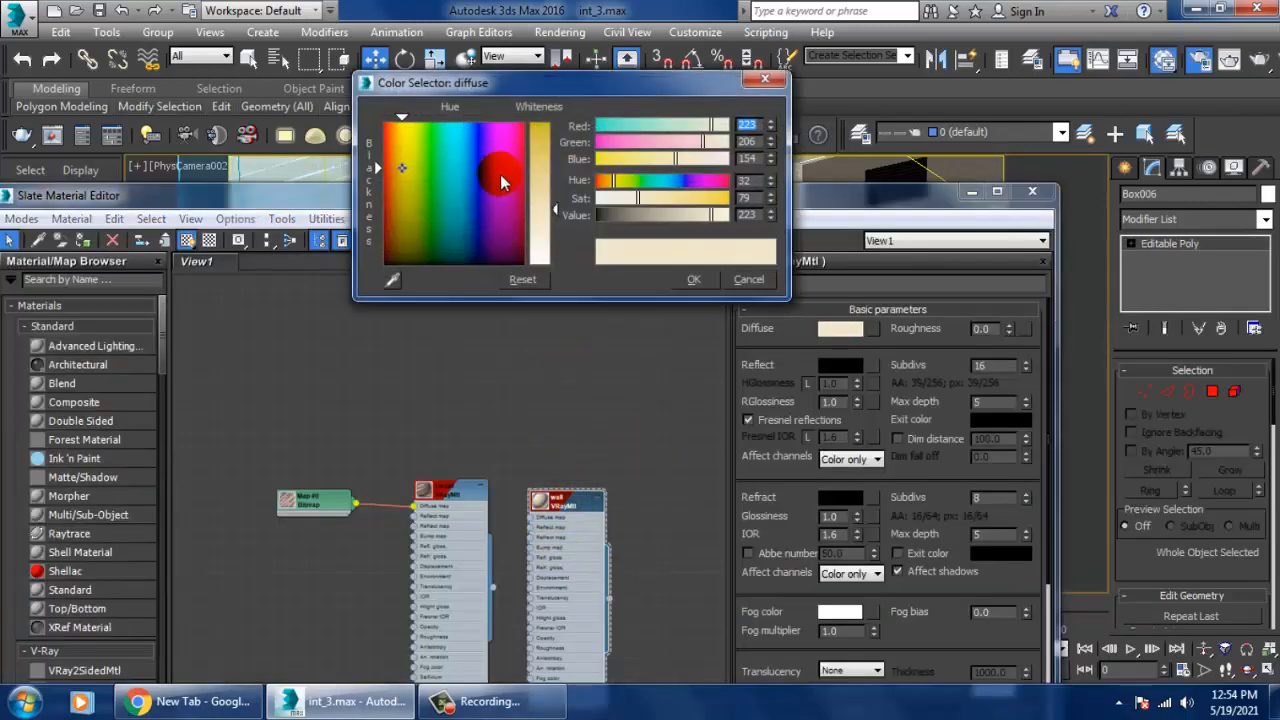
{"action": "left_click_drag", "start_coordinate": [556, 227], "coordinate": [556, 253]}
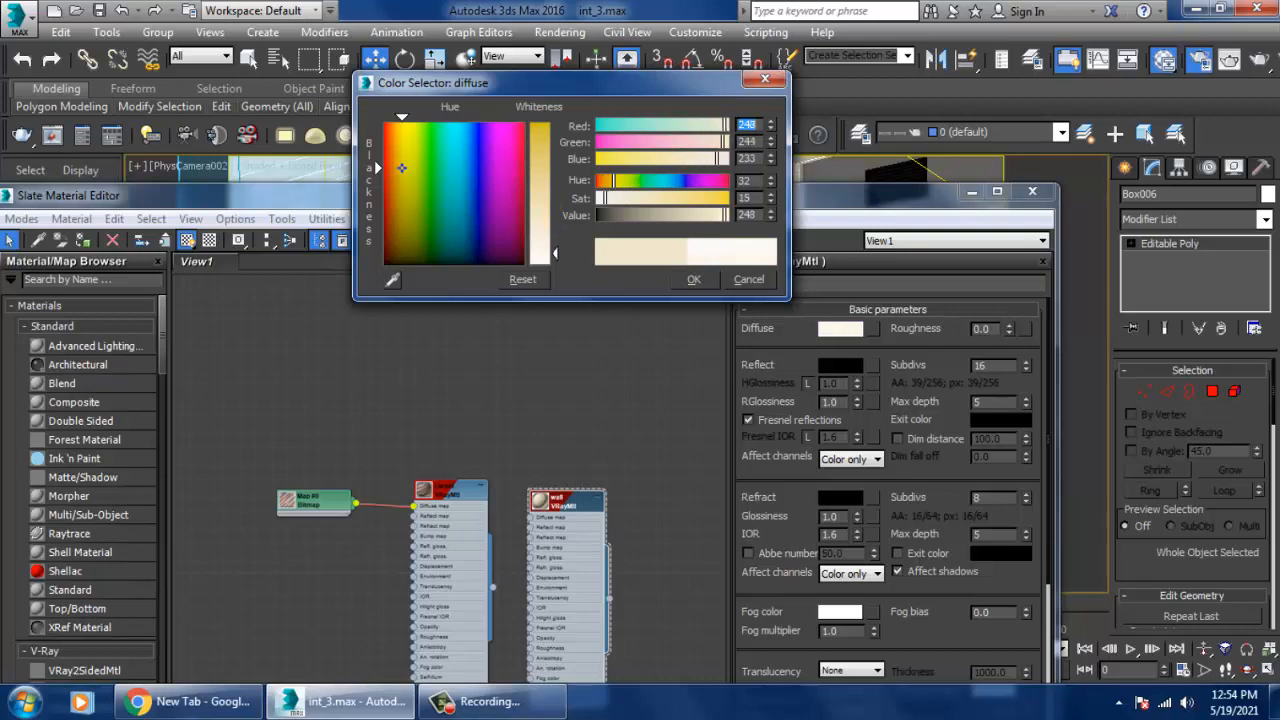
{"action": "left_click", "coordinate": [705, 283]}
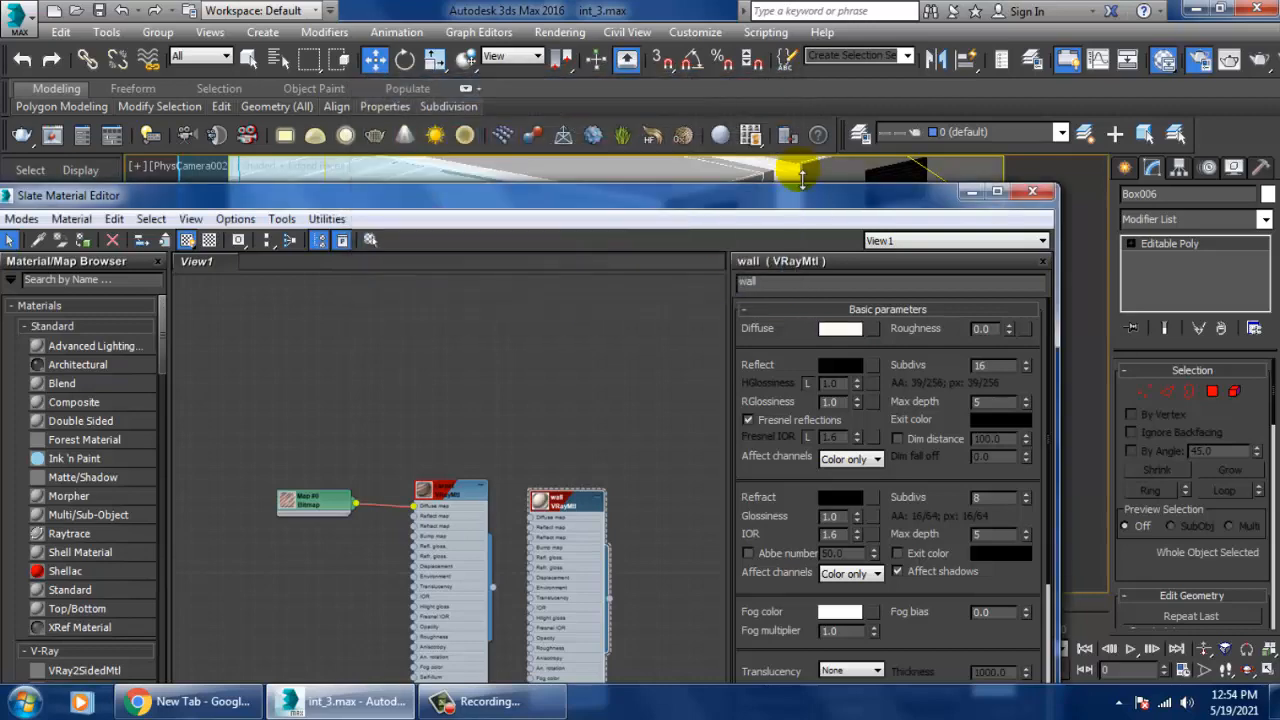
Render the camera view to check the lighter wall colour, moving the frame buffer clear and closing it after the check
{"action": "left_click", "coordinate": [559, 32]}
{"action": "left_click", "coordinate": [578, 51]}
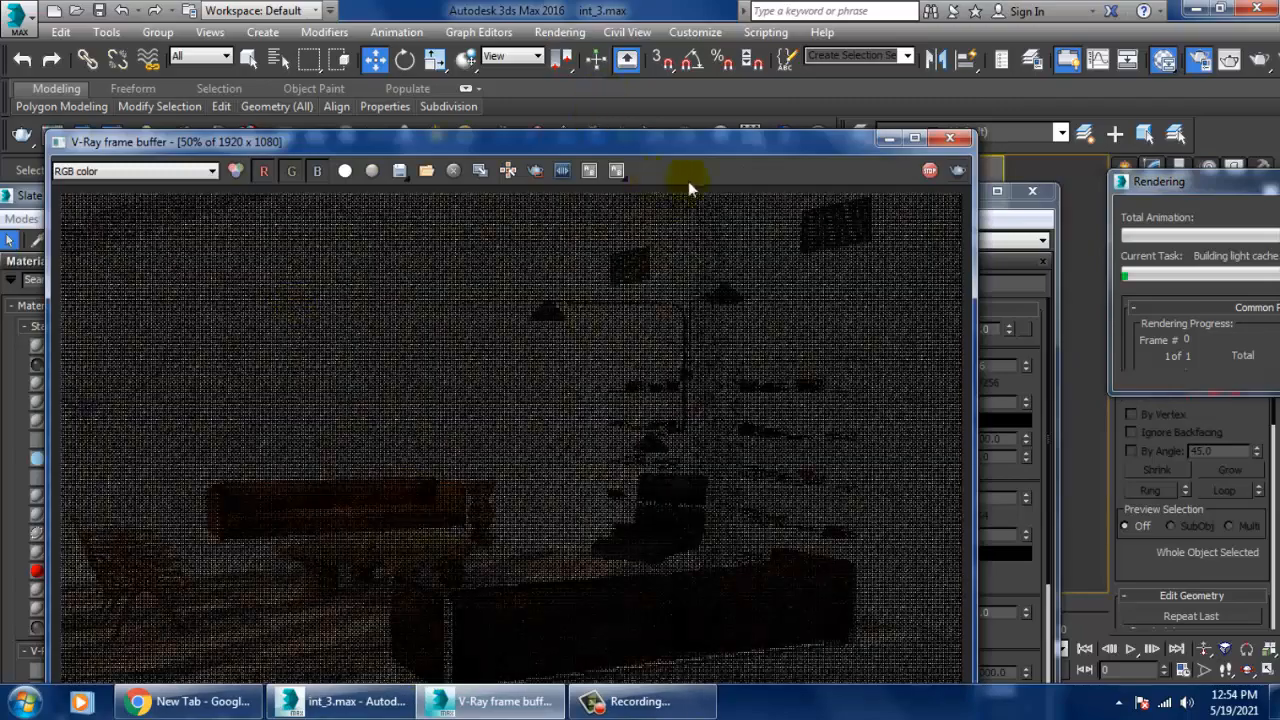
{"action": "left_click_drag", "start_coordinate": [665, 143], "coordinate": [701, 73]}
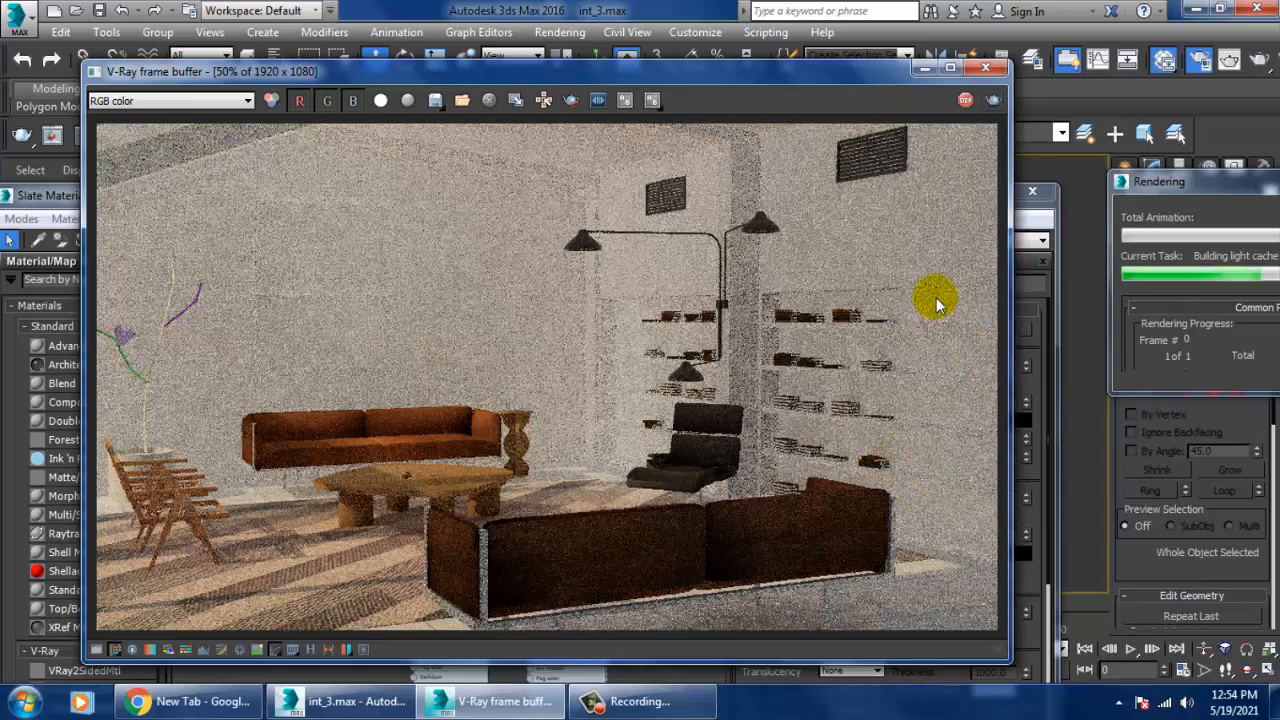
{"action": "left_click", "coordinate": [985, 67]}
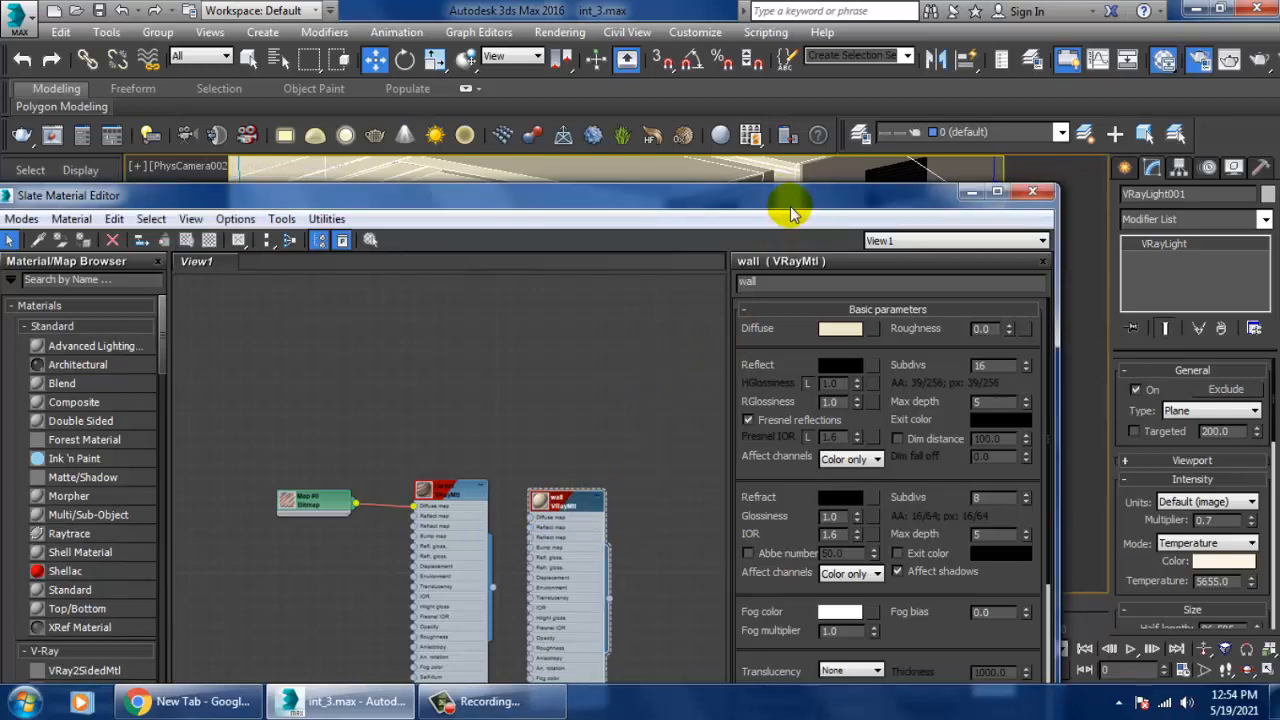
Run another brief test render of the camera view to check the lighting, and close the frame buffer
{"action": "left_click", "coordinate": [560, 32]}
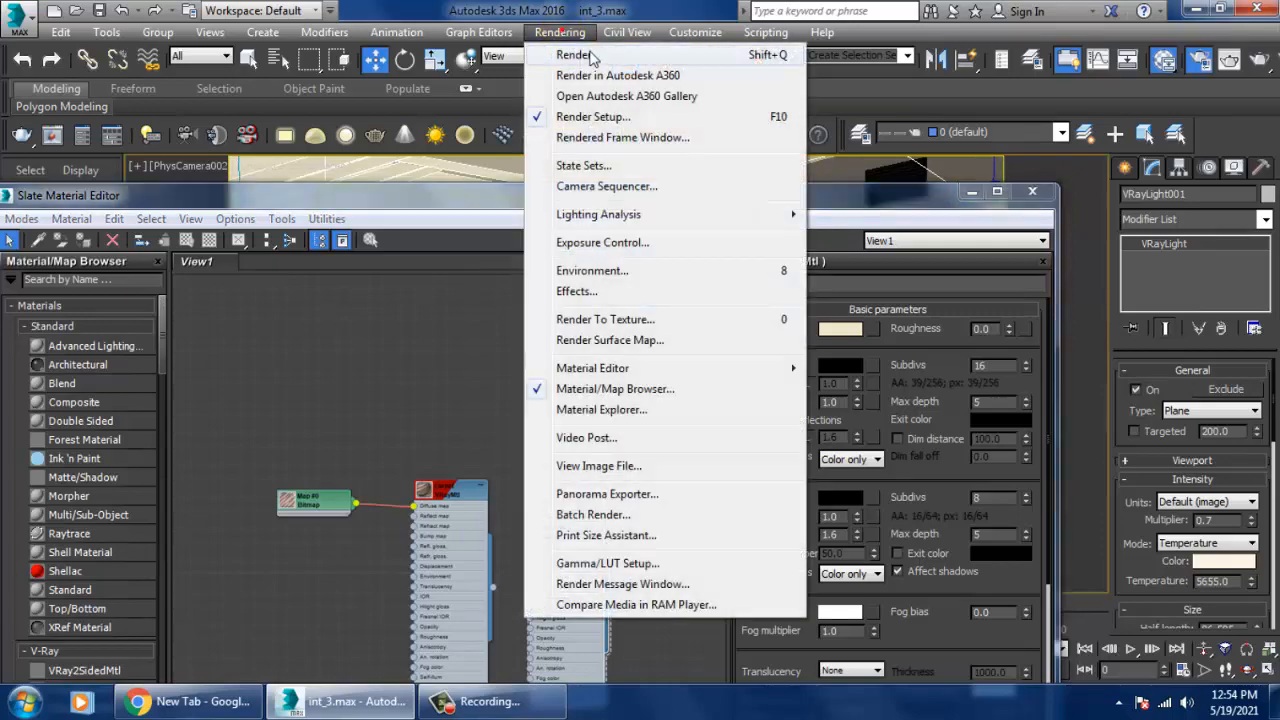
{"action": "left_click", "coordinate": [590, 51]}
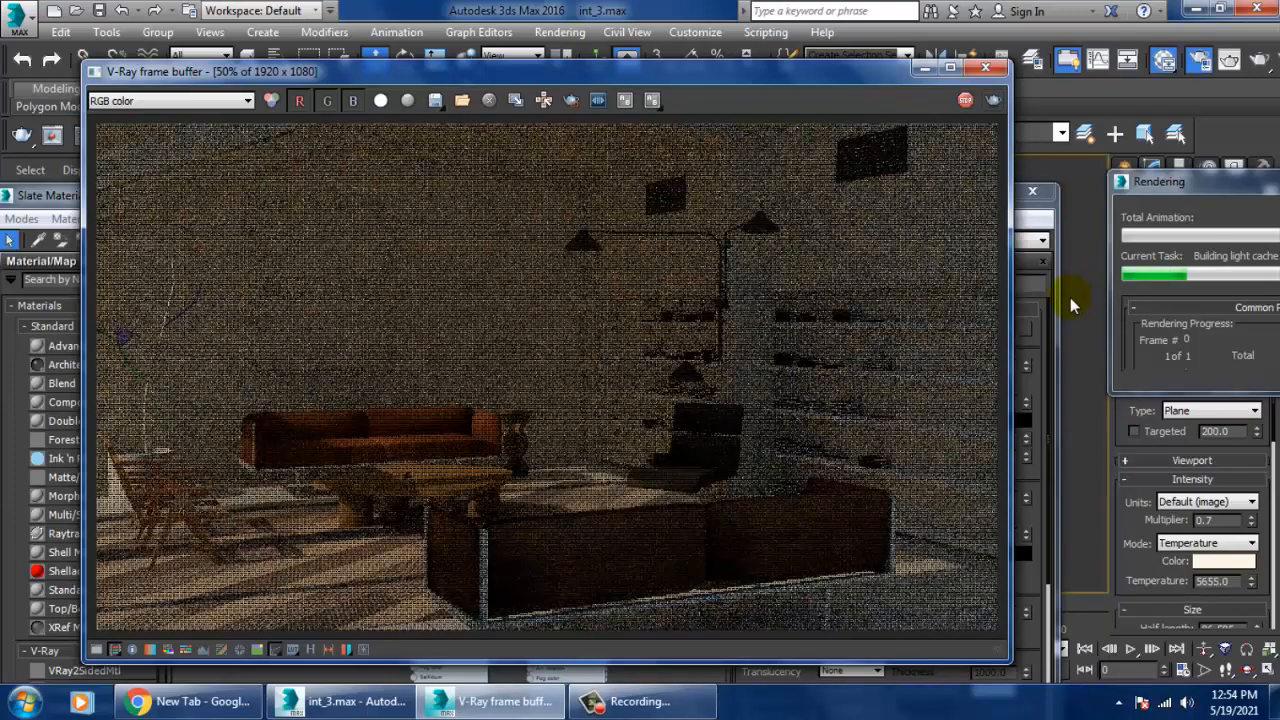
{"action": "left_click", "coordinate": [996, 66]}
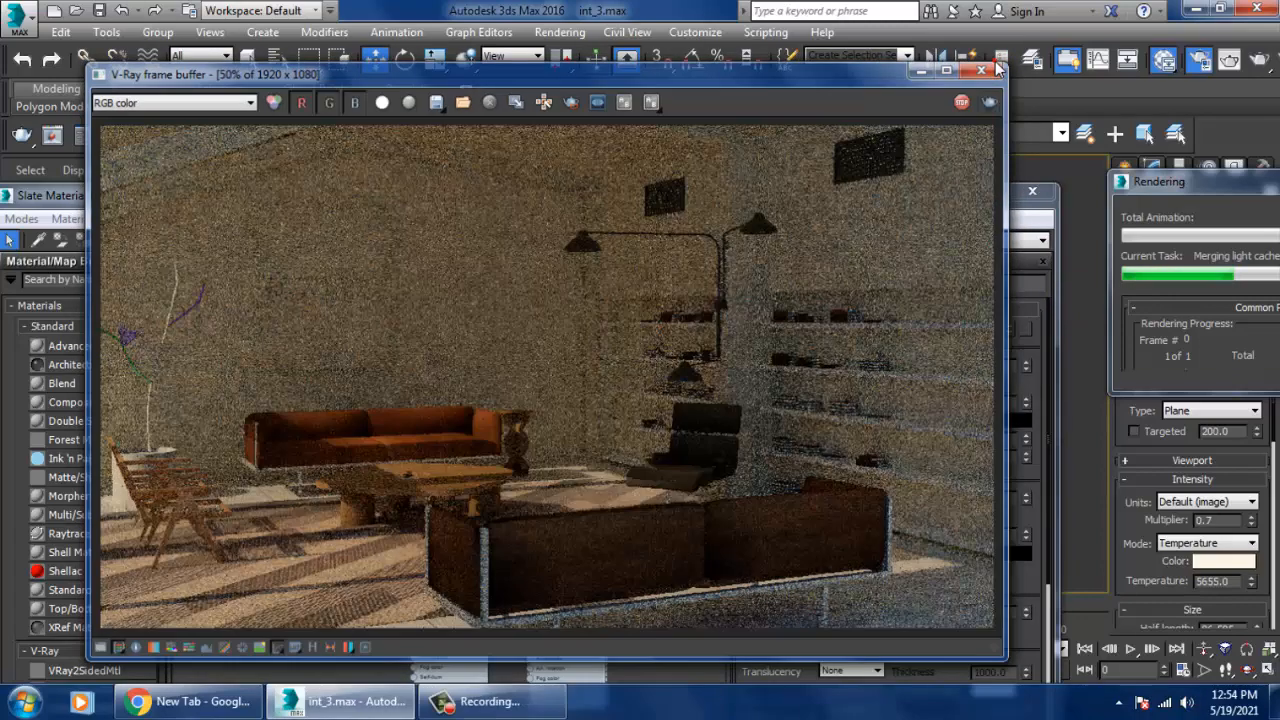
In Render Setup, start adding render elements and select VRayDiffuseFilter, VRayGlobalIllumination, VRayIlluminance and VRayLighting
{"action": "left_click", "coordinate": [563, 32]}
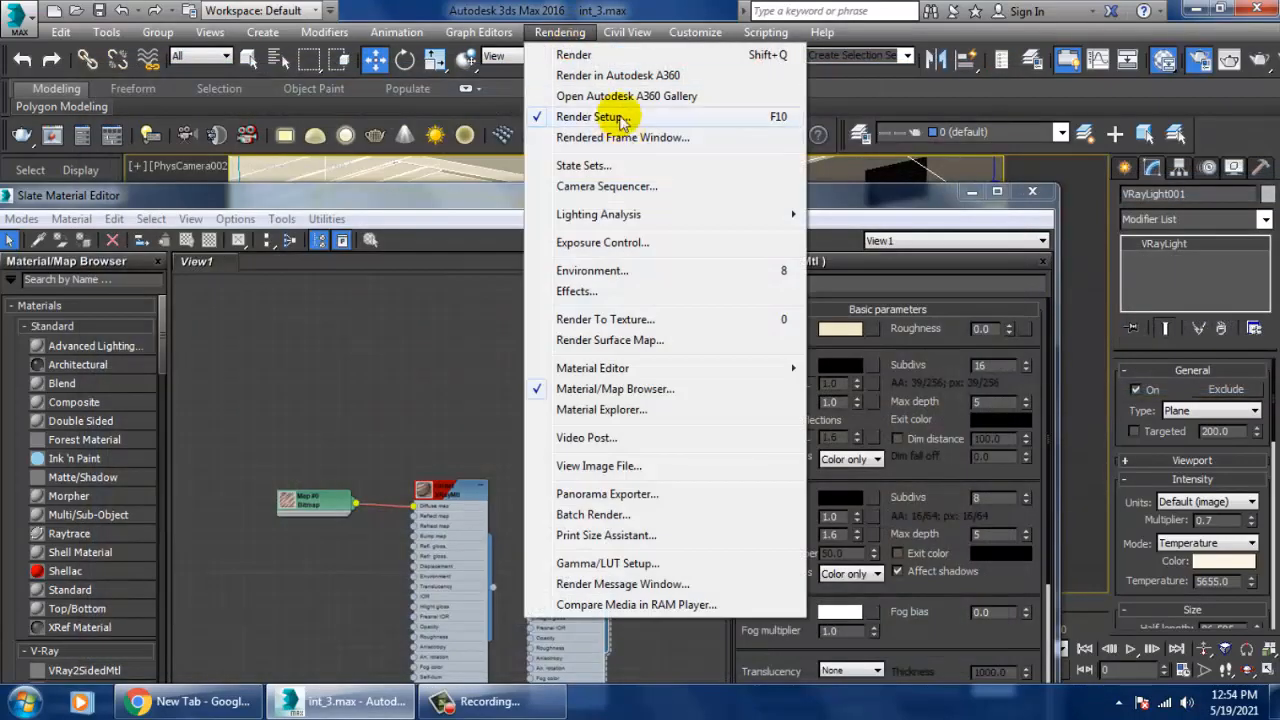
{"action": "left_click", "coordinate": [571, 114]}
{"action": "left_click", "coordinate": [570, 32]}
{"action": "left_click", "coordinate": [610, 114]}
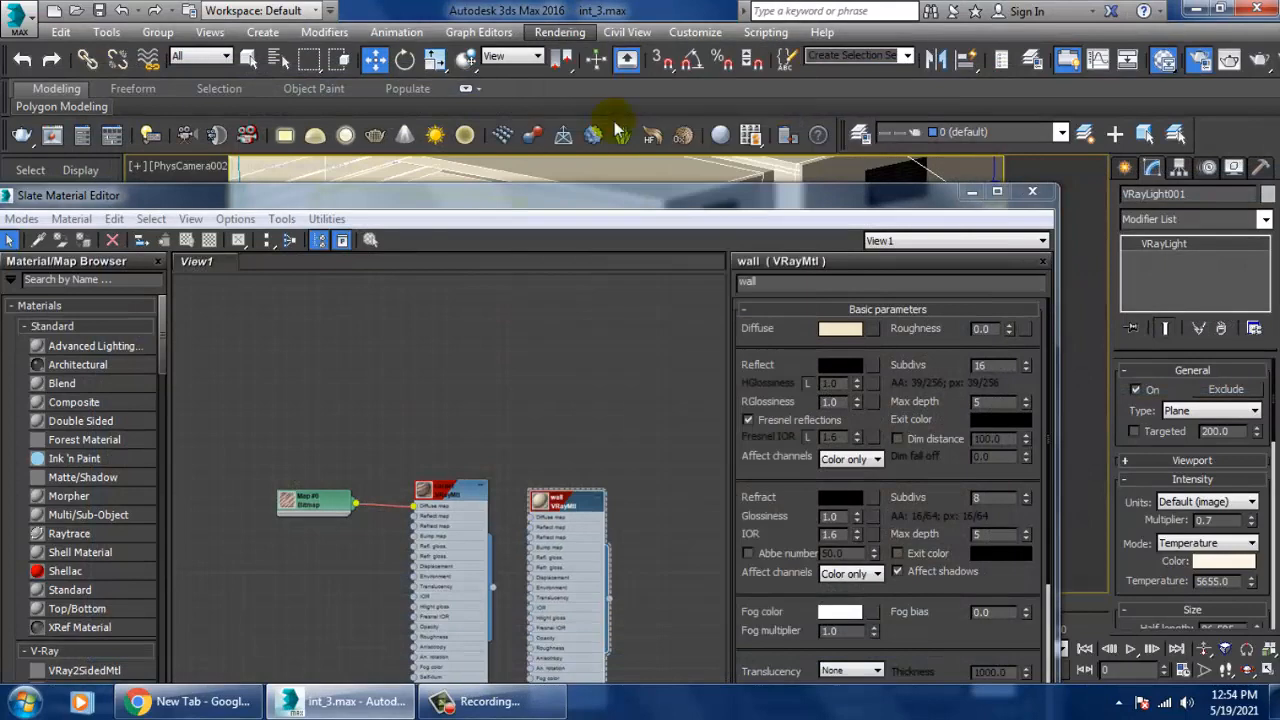
{"action": "left_click", "coordinate": [1028, 178]}
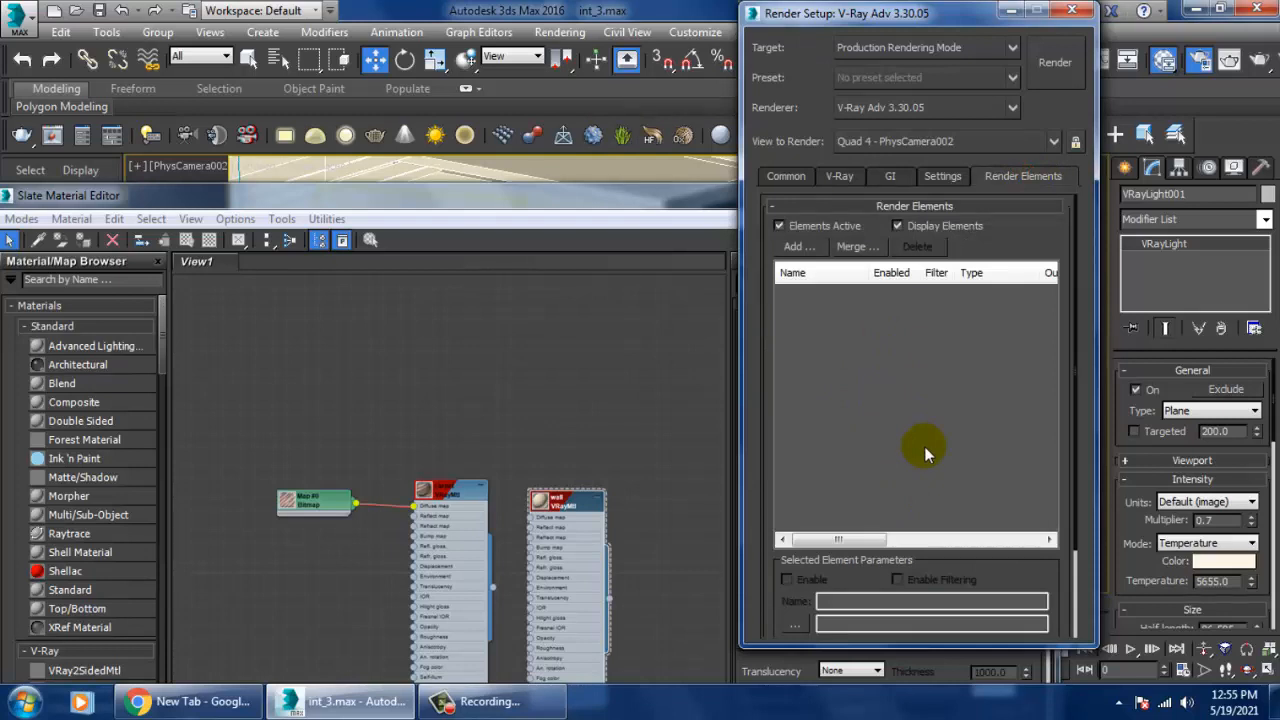
{"action": "left_click", "coordinate": [795, 247]}
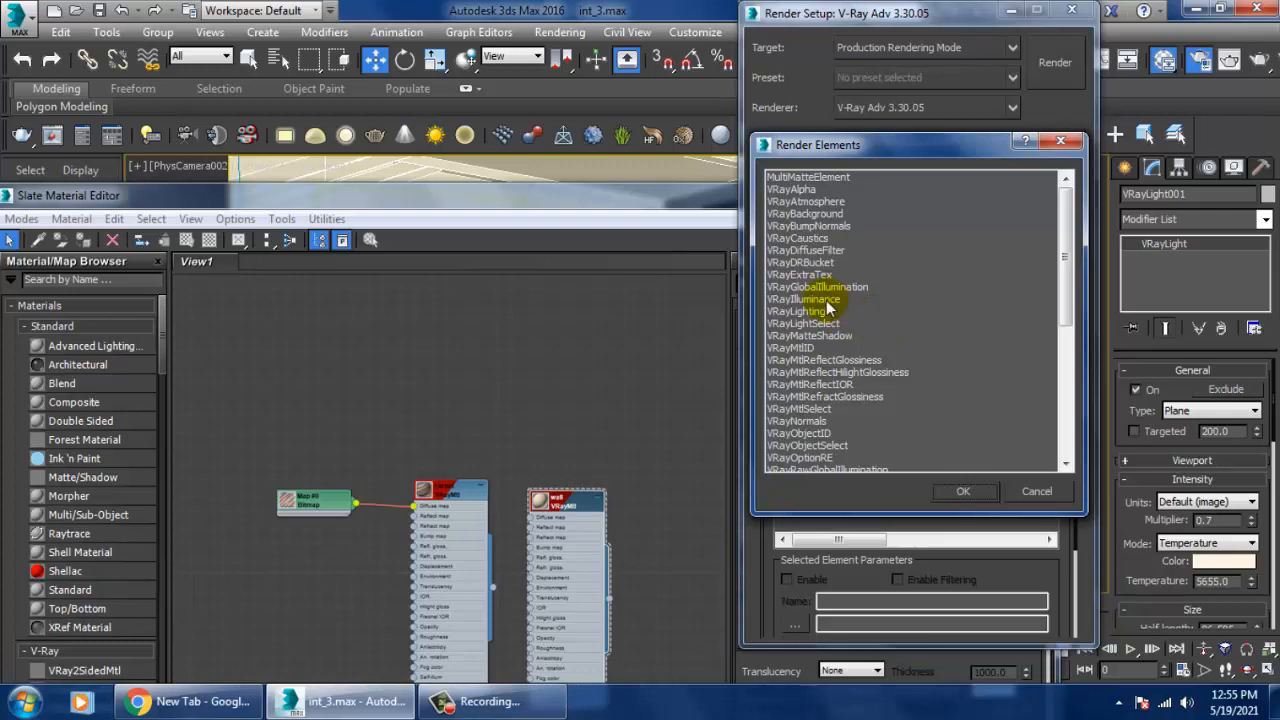
{"action": "left_click", "coordinate": [815, 250]}
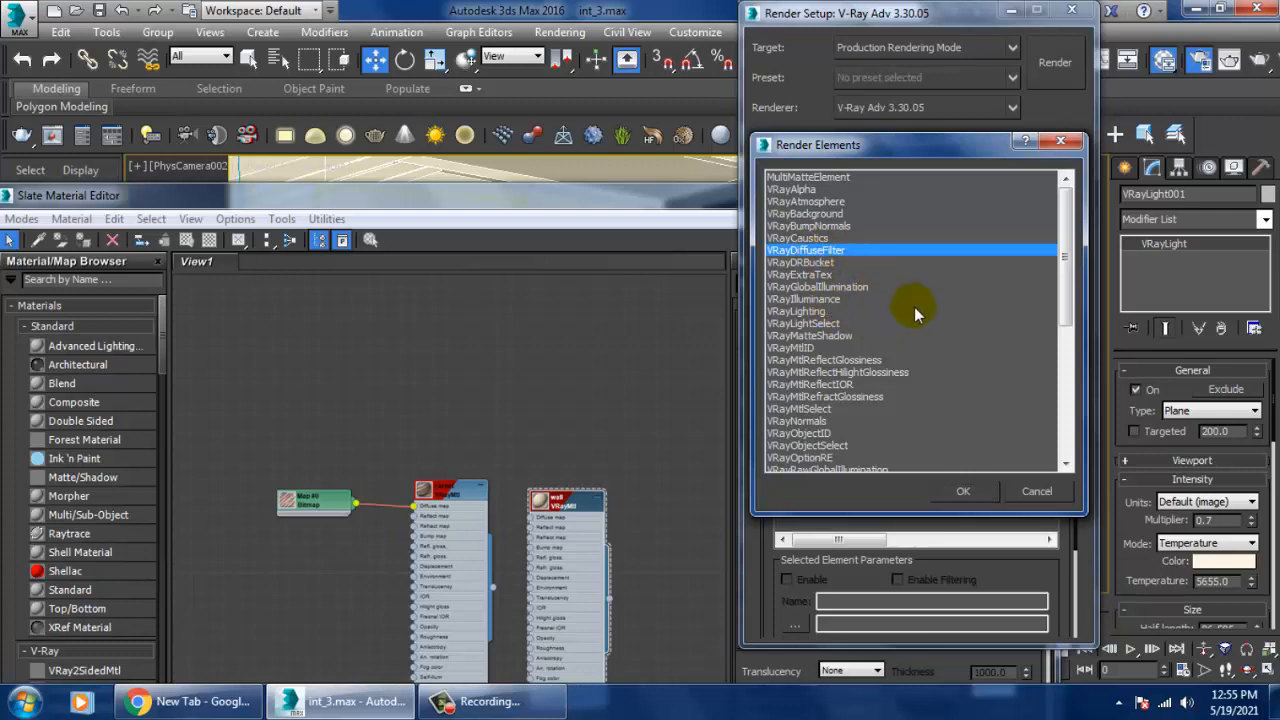
{"action": "left_click", "coordinate": [833, 288], "text": "ctrl"}
{"action": "left_click", "coordinate": [830, 299], "text": "ctrl"}
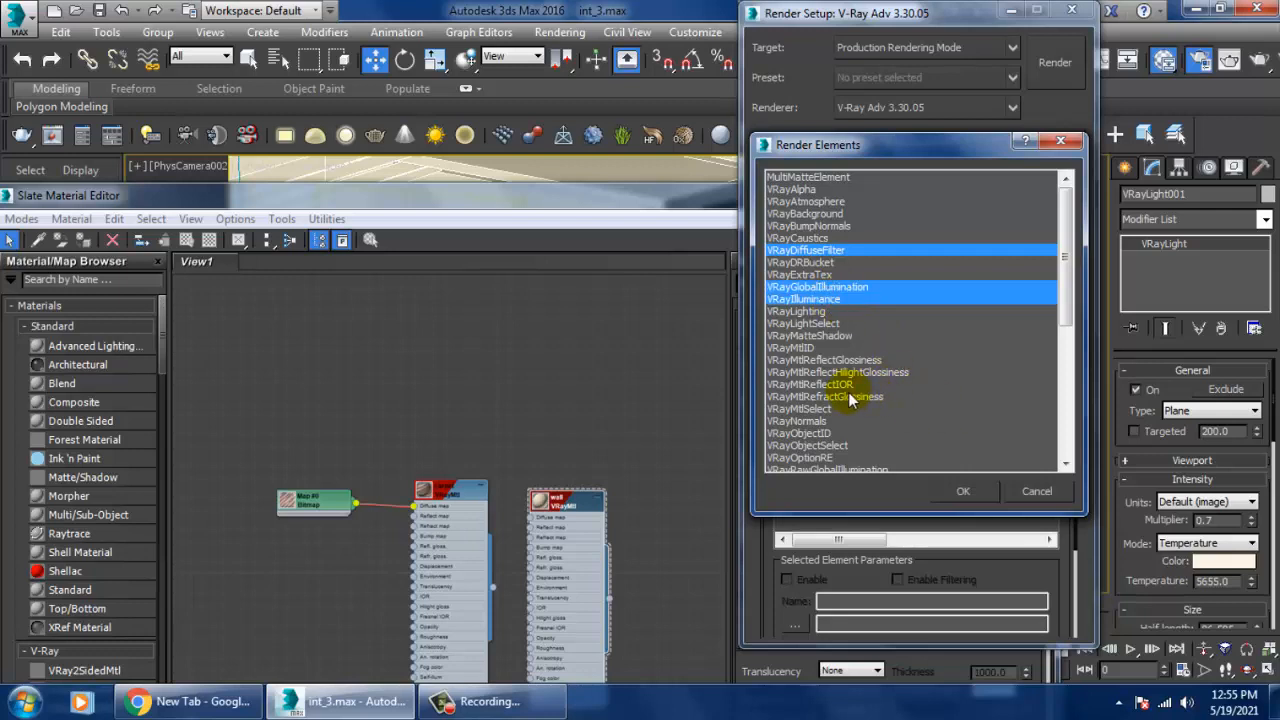
{"action": "left_click", "coordinate": [812, 311], "text": "ctrl"}
Extend the selection with VRayReflection, VRayRefraction, VRaySelfIllumination, VRayShadows, VRaySpecular and VRayZDepth, and add all selected render elements
{"action": "scroll", "coordinate": [860, 308], "scroll_direction": "down", "scroll_amount": 1}
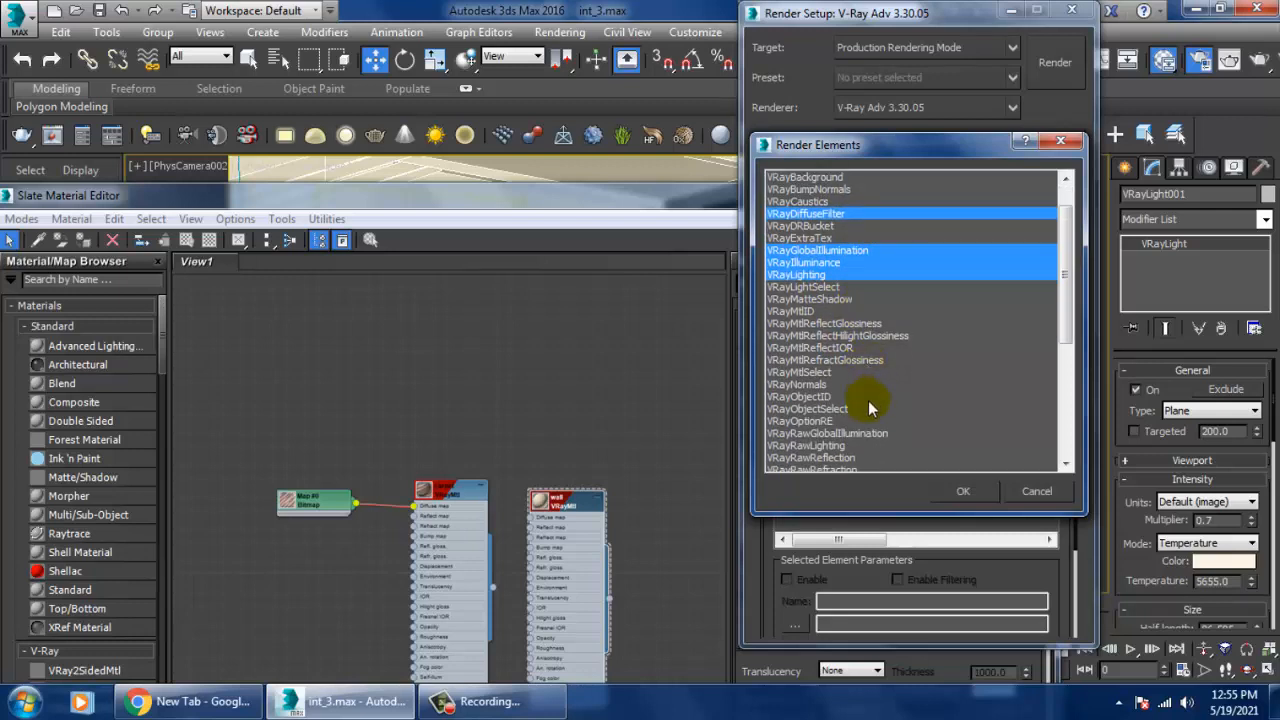
{"action": "scroll", "coordinate": [868, 396], "scroll_direction": "down", "scroll_amount": 1}
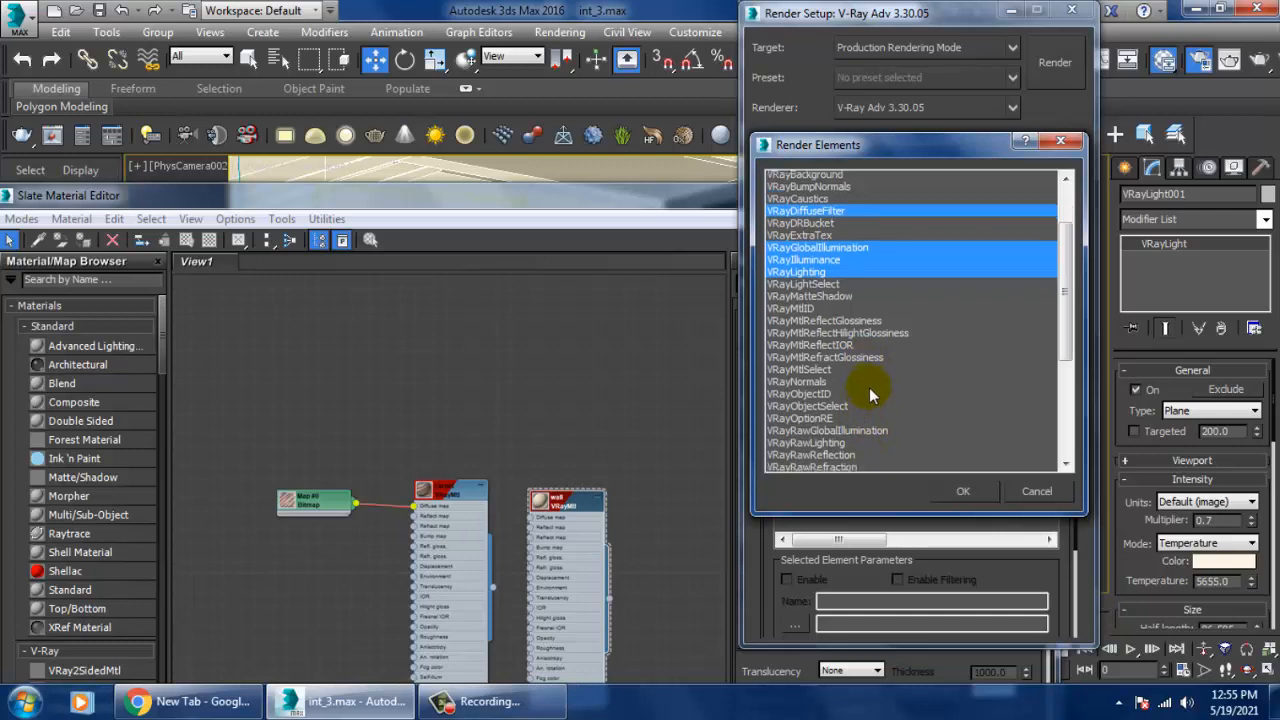
{"action": "scroll", "coordinate": [881, 380], "scroll_direction": "down", "scroll_amount": 3}
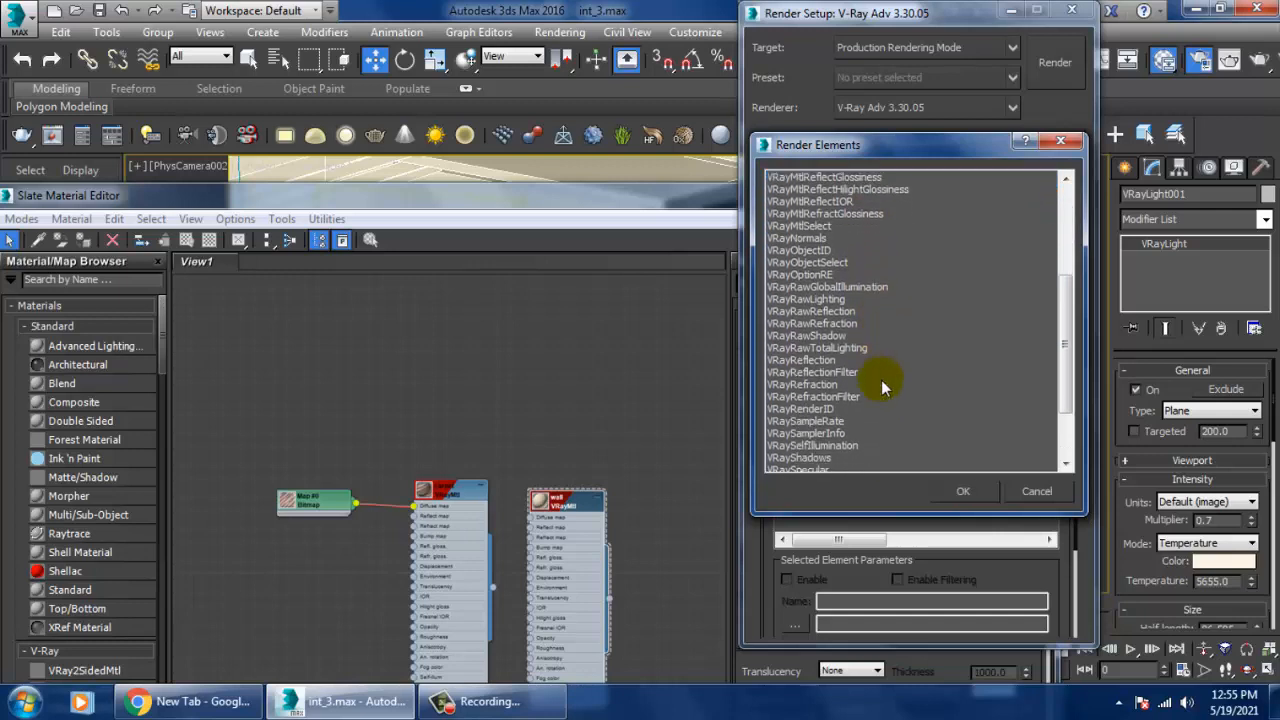
{"action": "left_click", "coordinate": [817, 361], "text": "ctrl"}
{"action": "left_click", "coordinate": [821, 385], "text": "ctrl"}
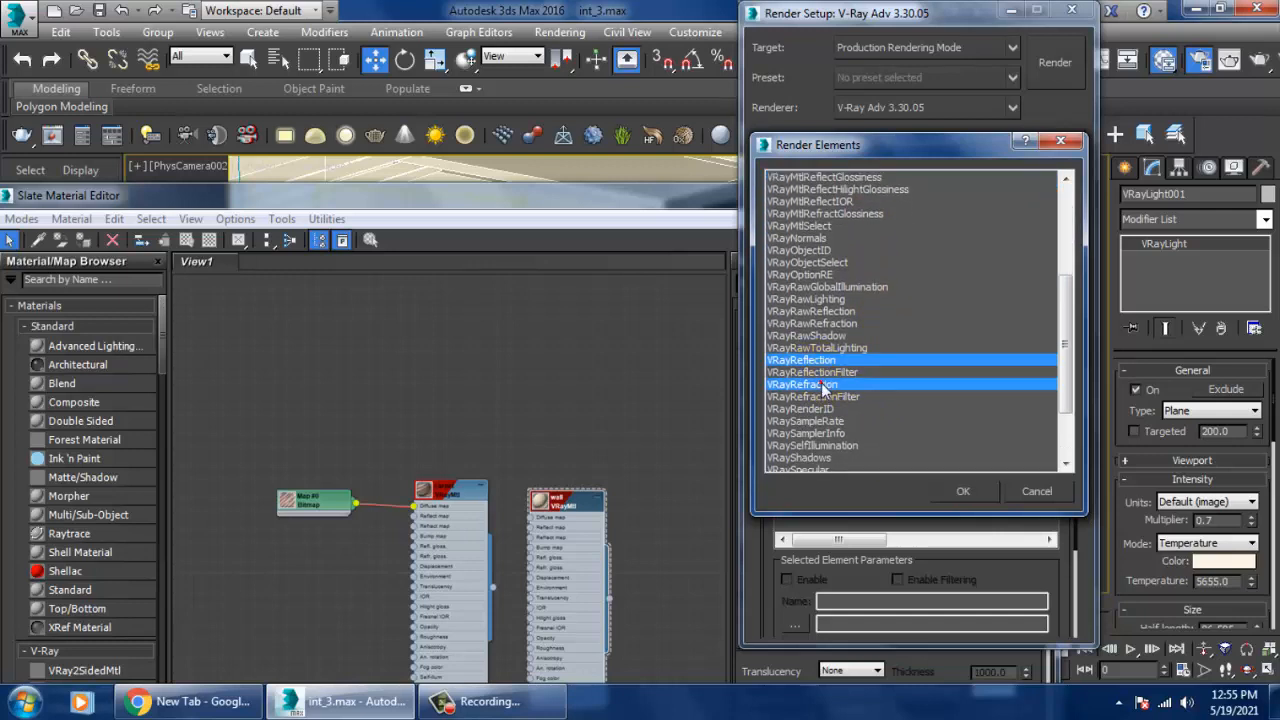
{"action": "scroll", "coordinate": [952, 432], "scroll_direction": "down", "scroll_amount": 1}
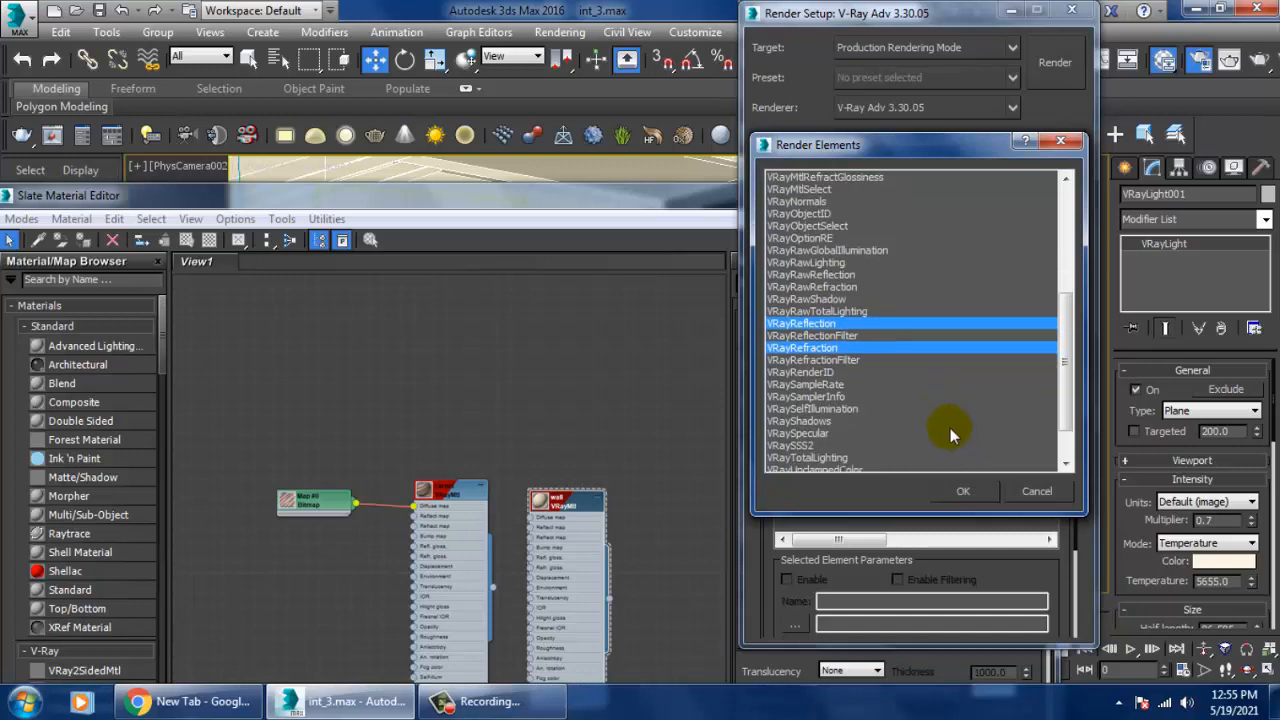
{"action": "left_click", "coordinate": [822, 421], "text": "ctrl"}
{"action": "left_click", "coordinate": [830, 409], "text": "ctrl"}
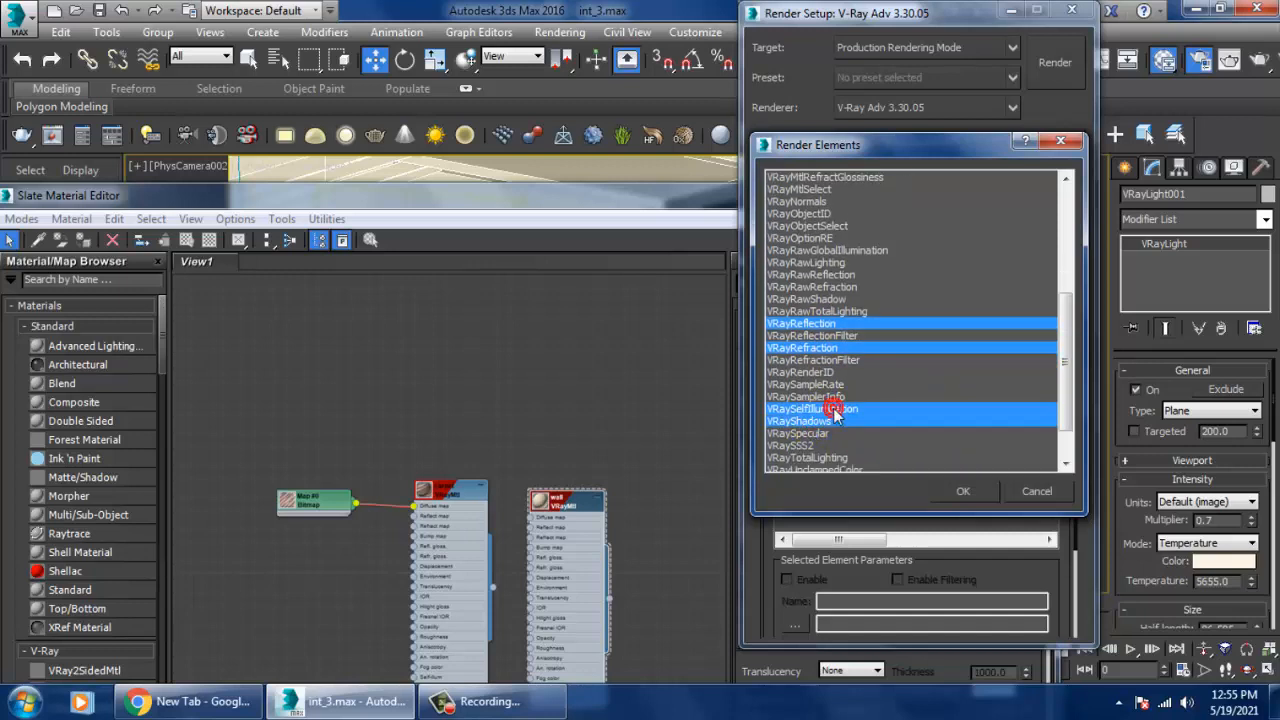
{"action": "left_click", "coordinate": [848, 434], "text": "ctrl"}
{"action": "scroll", "coordinate": [891, 435], "scroll_direction": "down", "scroll_amount": 3}
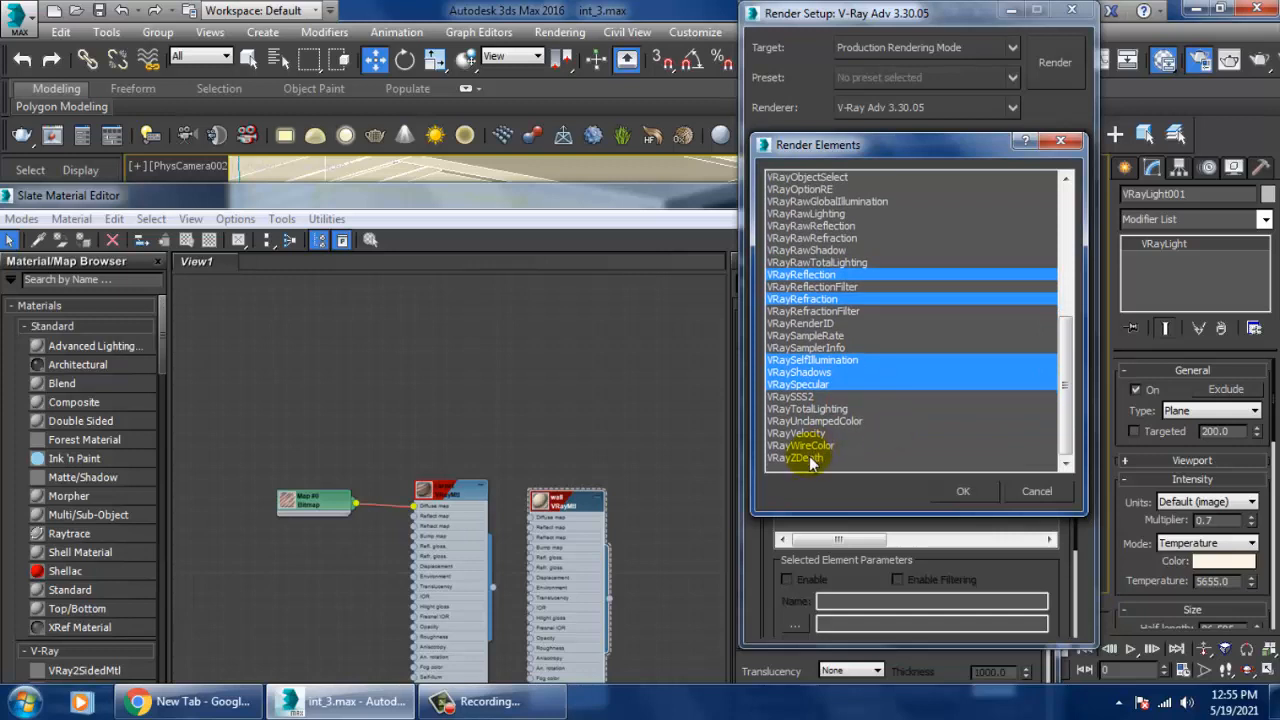
{"action": "left_click", "coordinate": [811, 460], "text": "ctrl"}
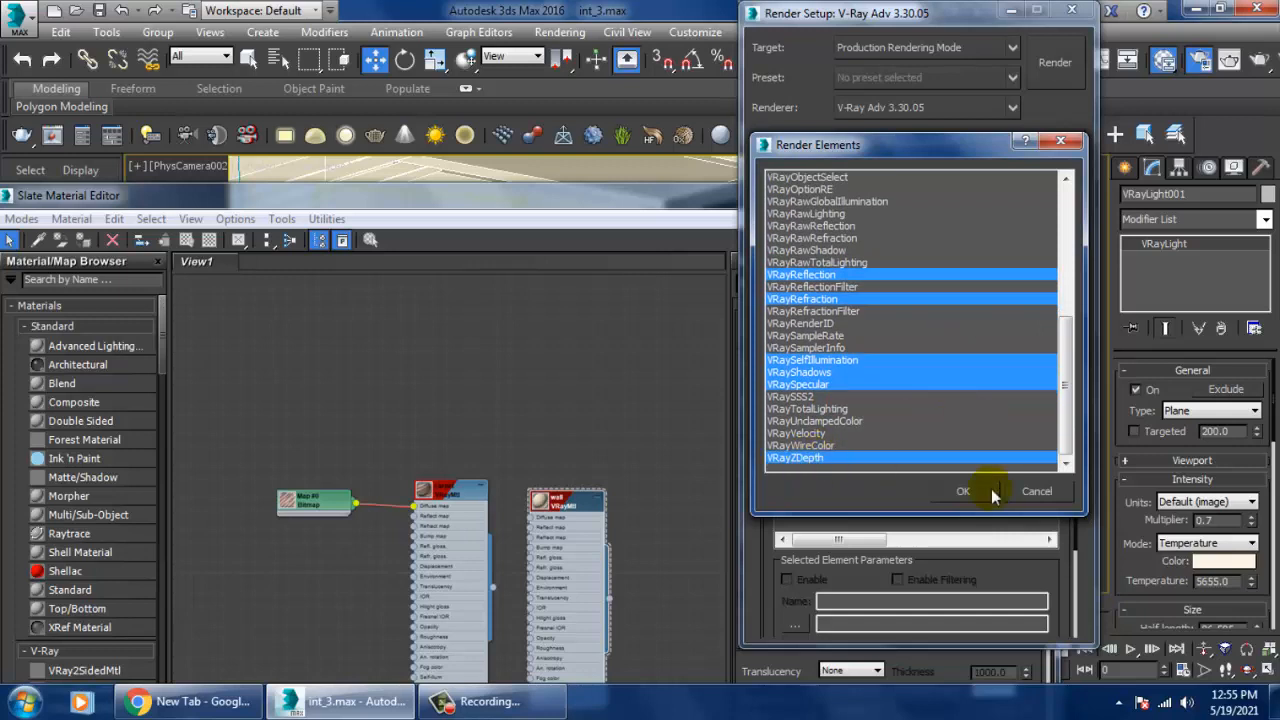
{"action": "left_click", "coordinate": [962, 491]}
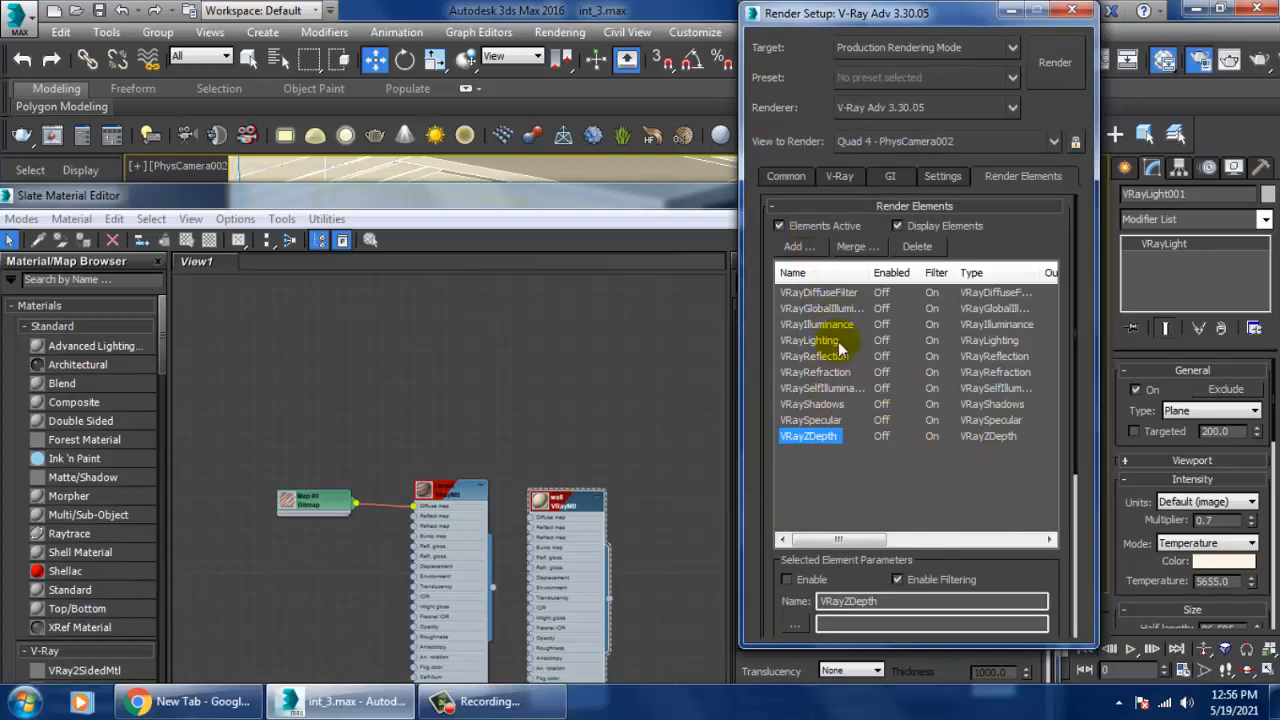
Render the camera view with the render elements, check the VRayDiffuseFilter and VRayGlobalIllumination channels, and return to RGB color
{"action": "left_click", "coordinate": [1054, 62]}
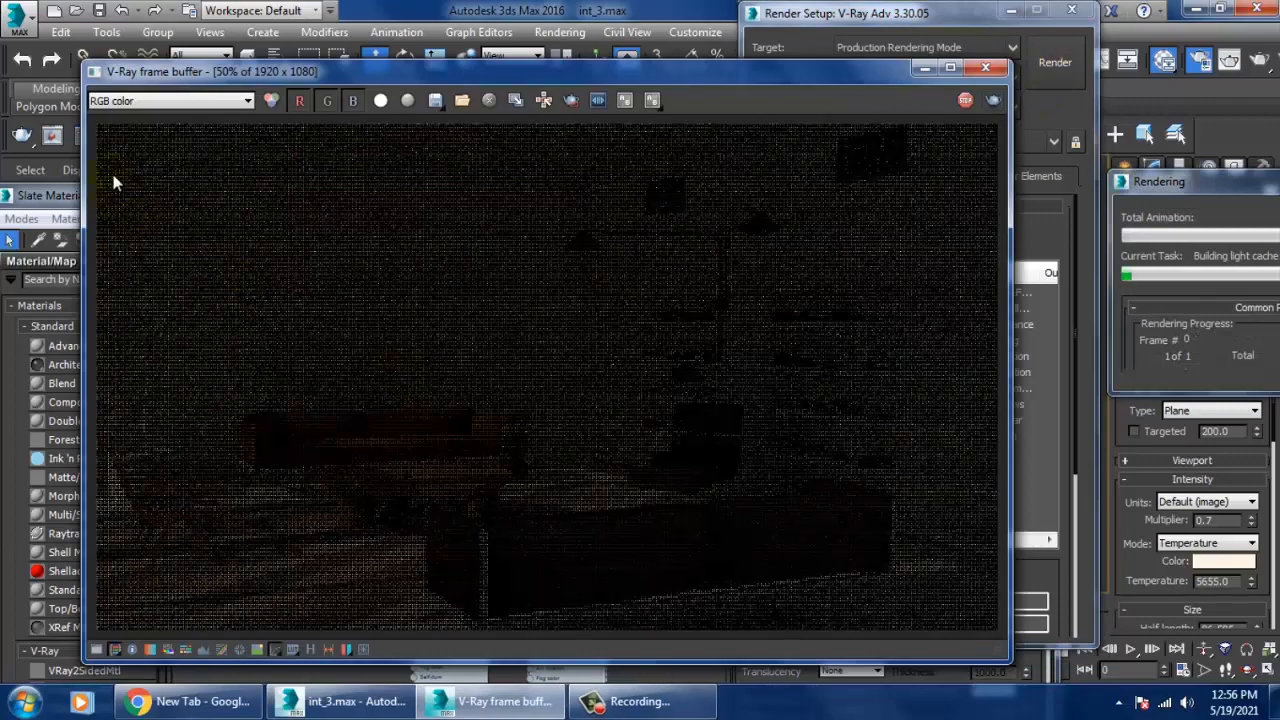
{"action": "left_click", "coordinate": [190, 101]}
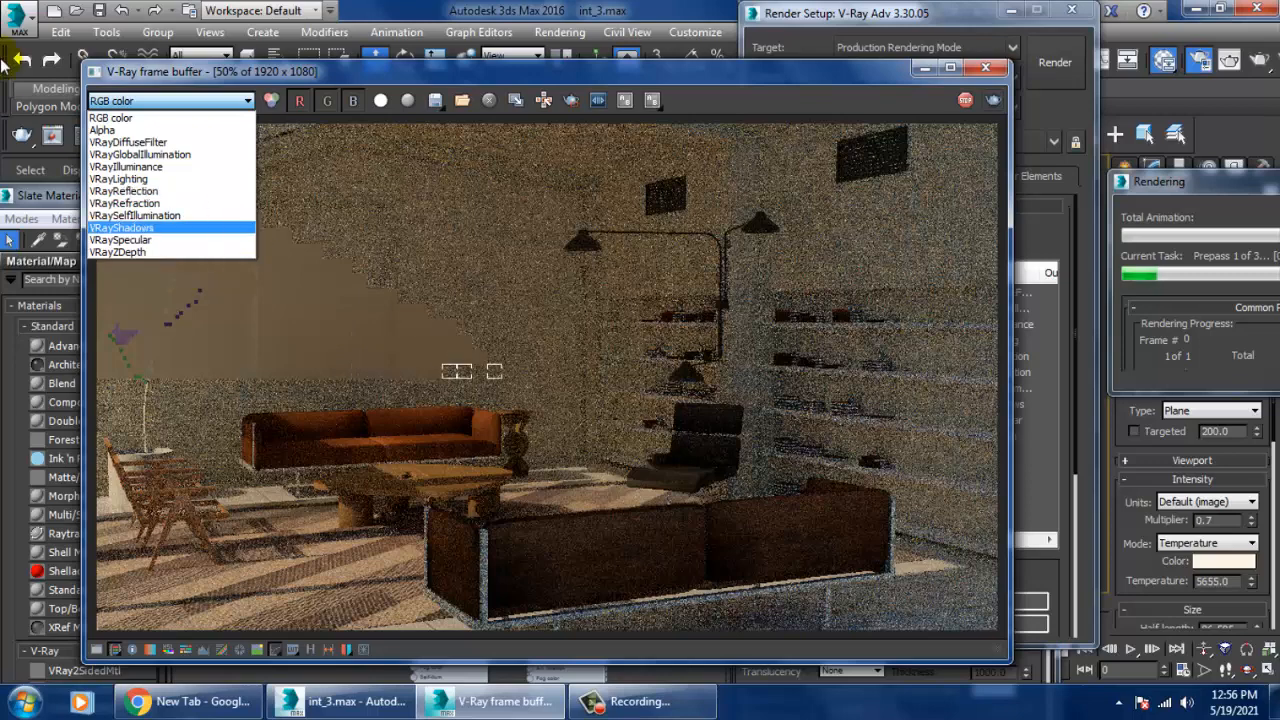
{"action": "left_click", "coordinate": [160, 143]}
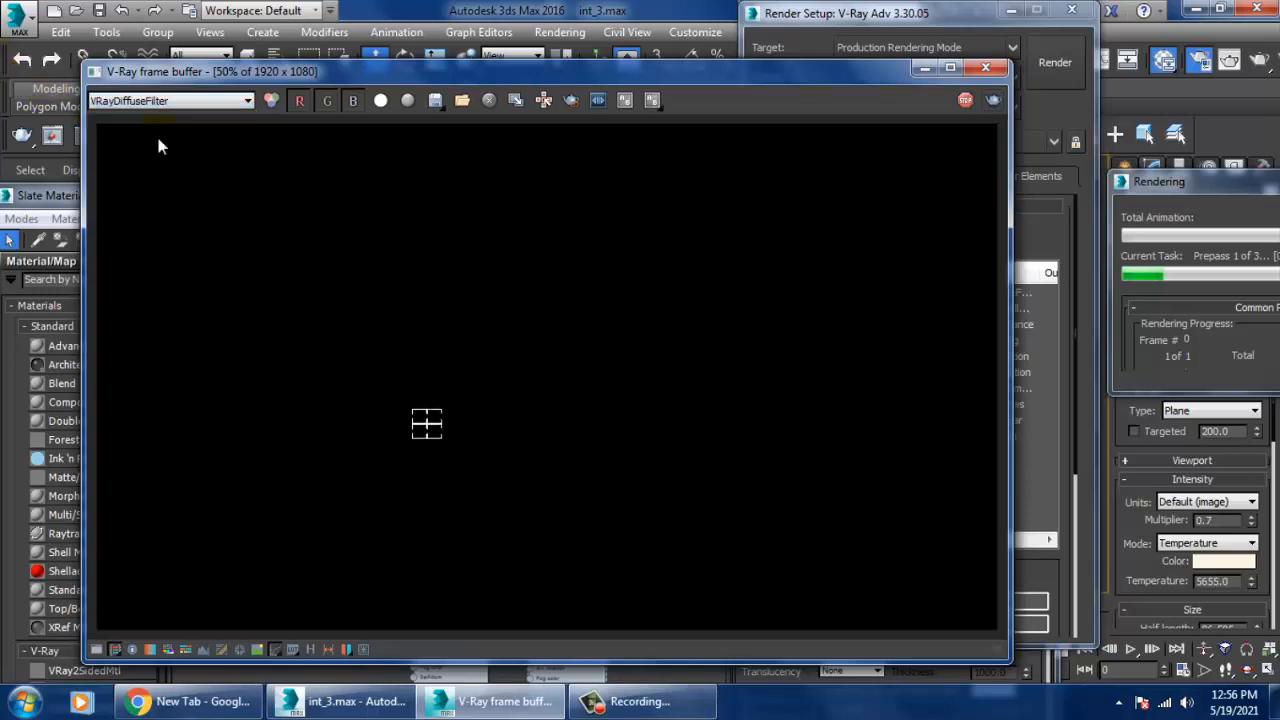
{"action": "left_click", "coordinate": [171, 100]}
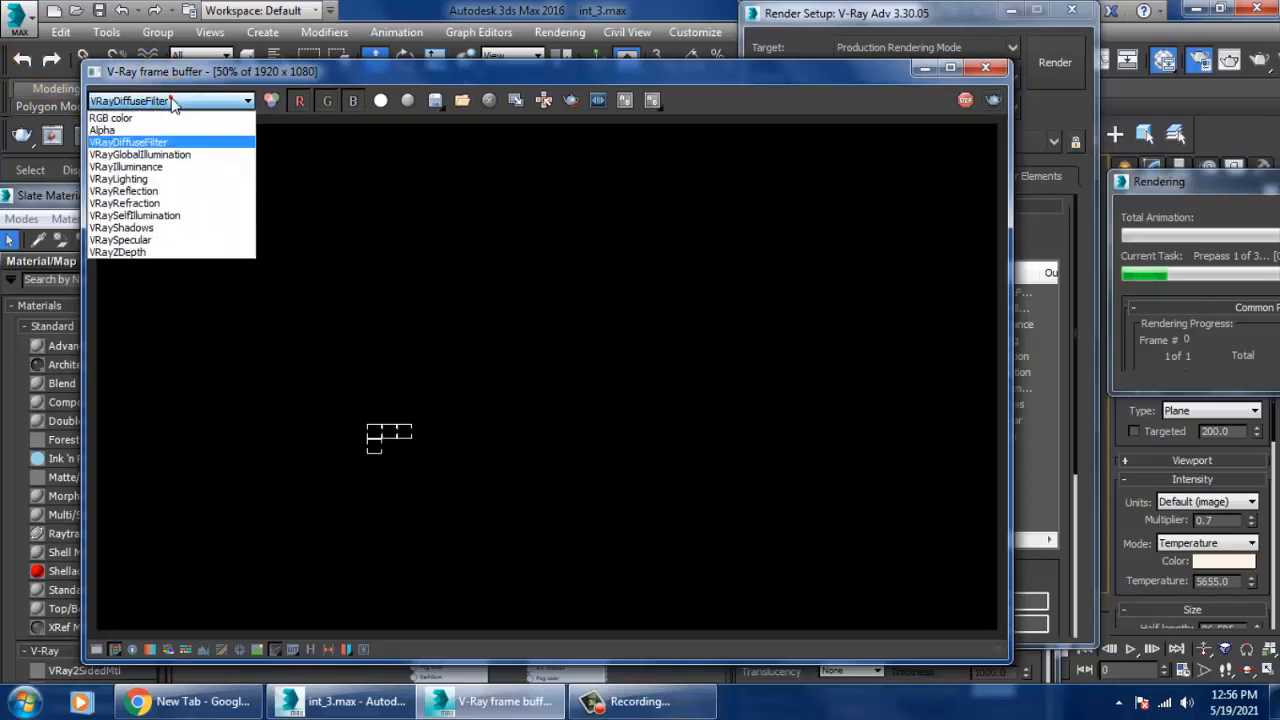
{"action": "left_click", "coordinate": [163, 155]}
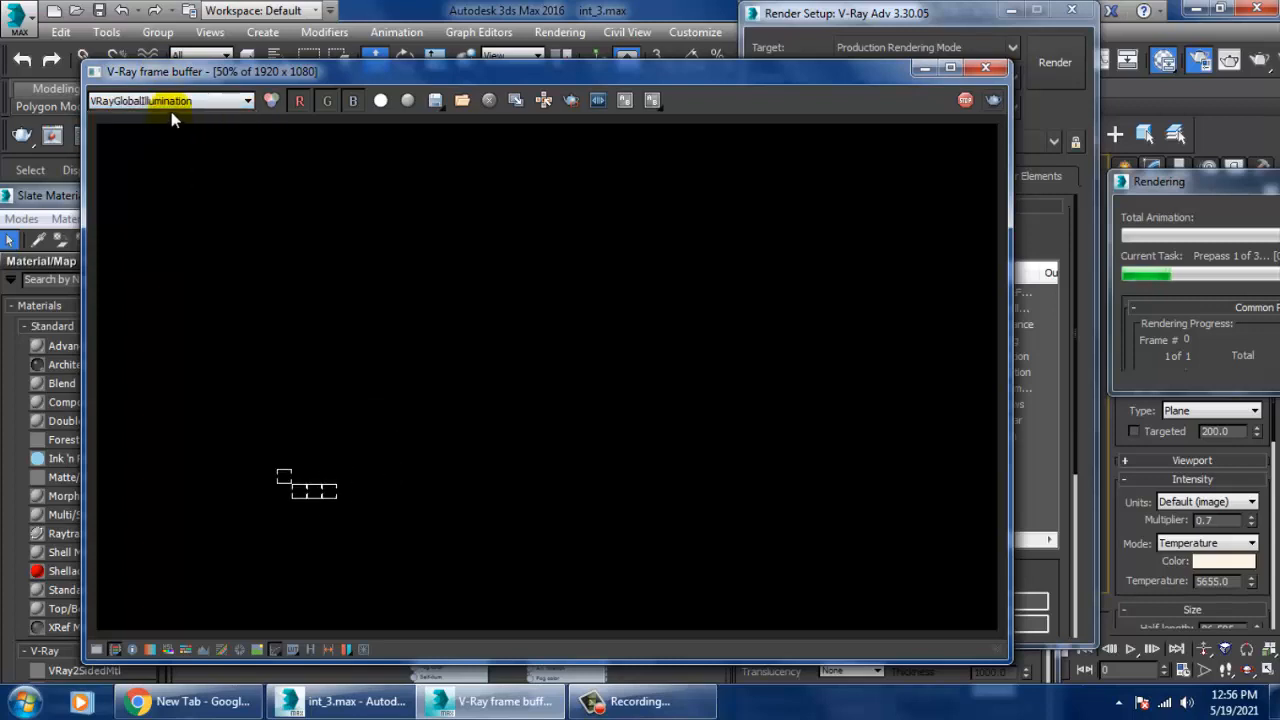
{"action": "left_click", "coordinate": [212, 102]}
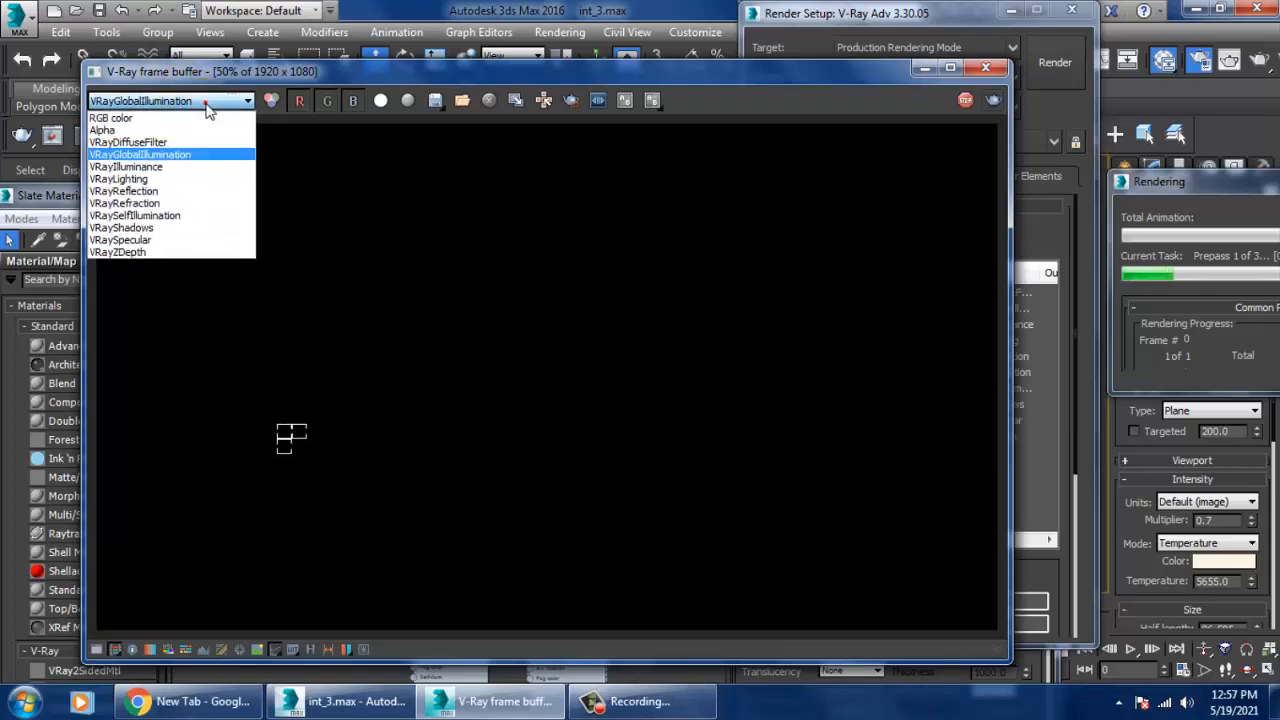
{"action": "left_click", "coordinate": [147, 119]}
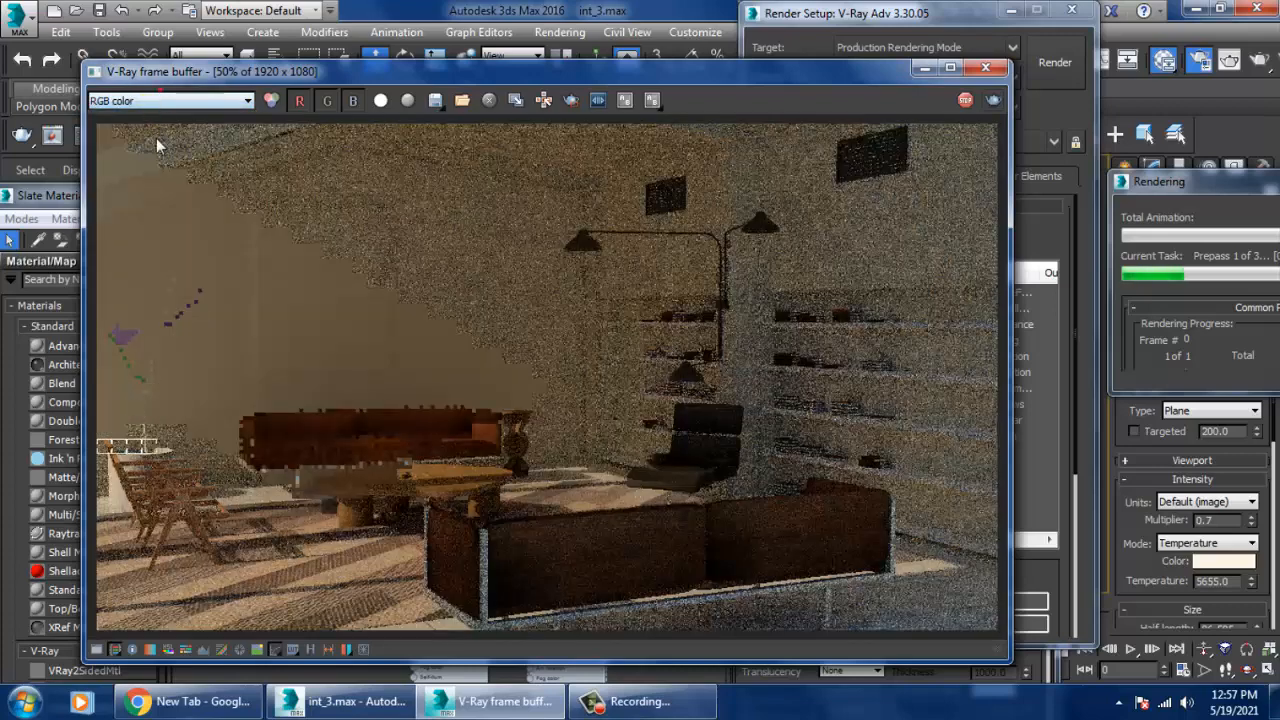
View the Alpha, VRayDiffuseFilter and VRaySelfIllumination channels in the frame buffer, and return to RGB color
{"action": "left_click", "coordinate": [155, 100]}
{"action": "left_click", "coordinate": [160, 131]}
{"action": "left_click", "coordinate": [163, 101]}
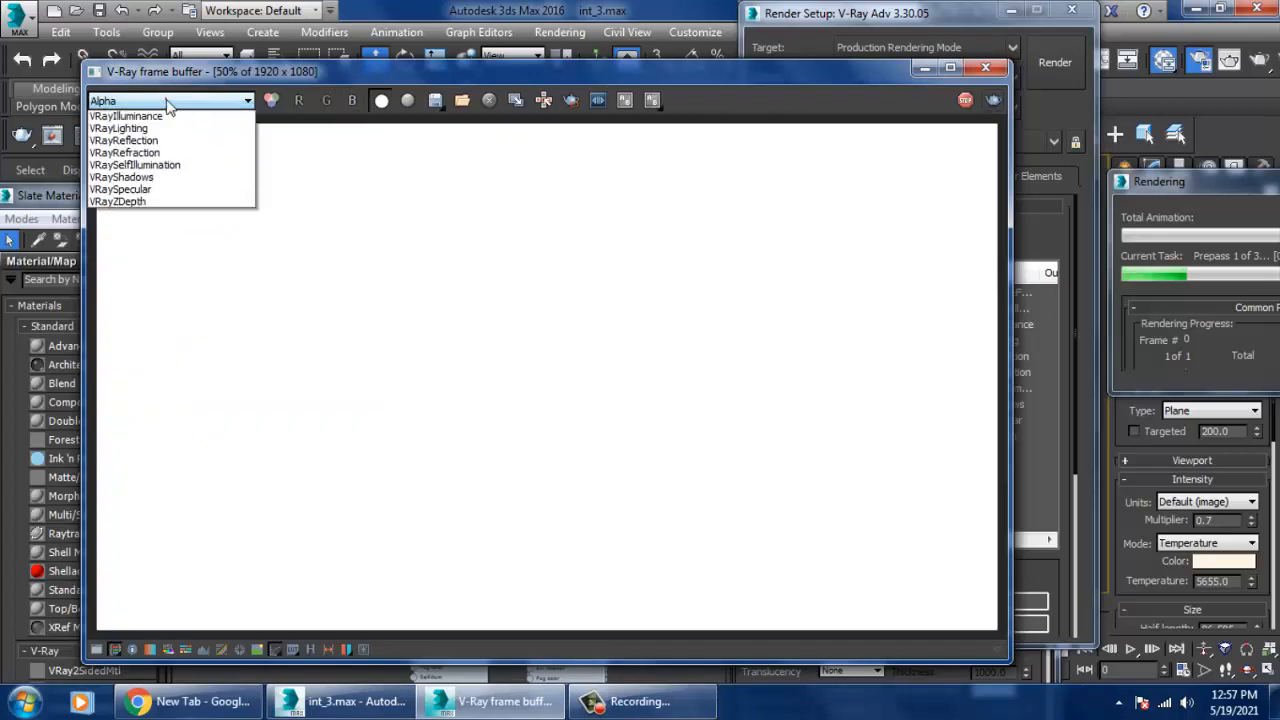
{"action": "left_click", "coordinate": [158, 143]}
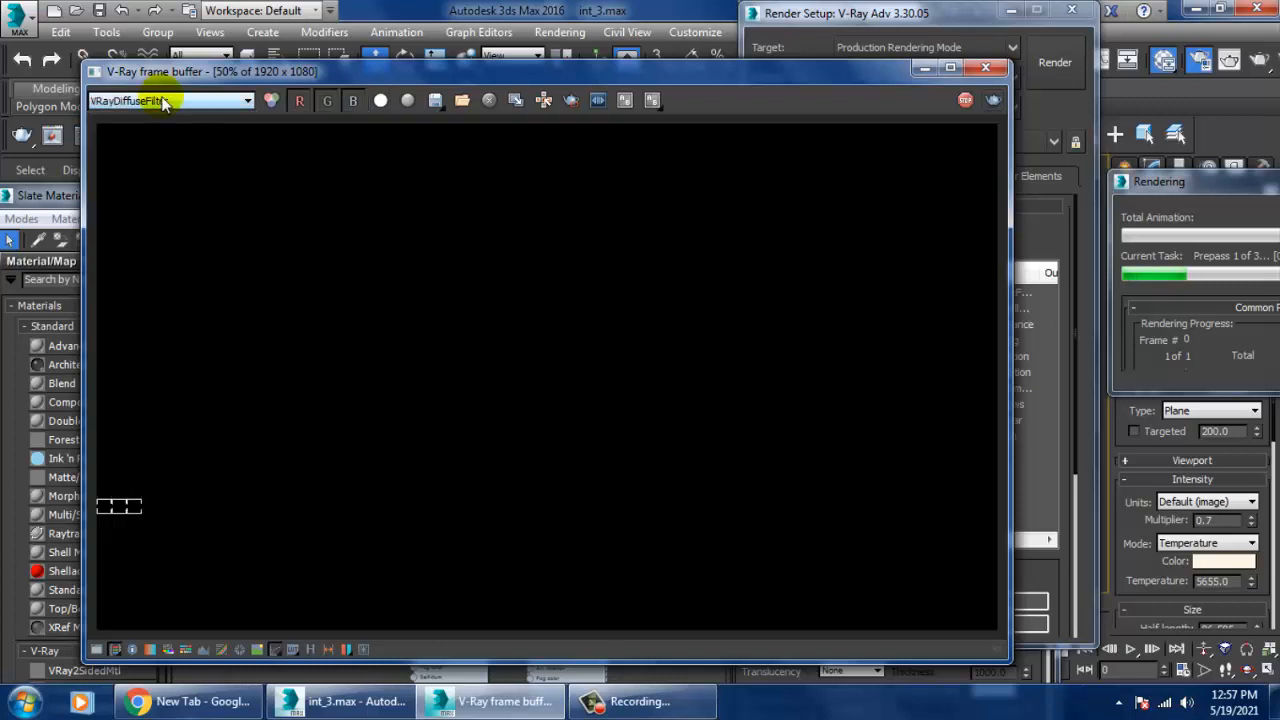
{"action": "left_click", "coordinate": [163, 100]}
{"action": "left_click", "coordinate": [143, 216]}
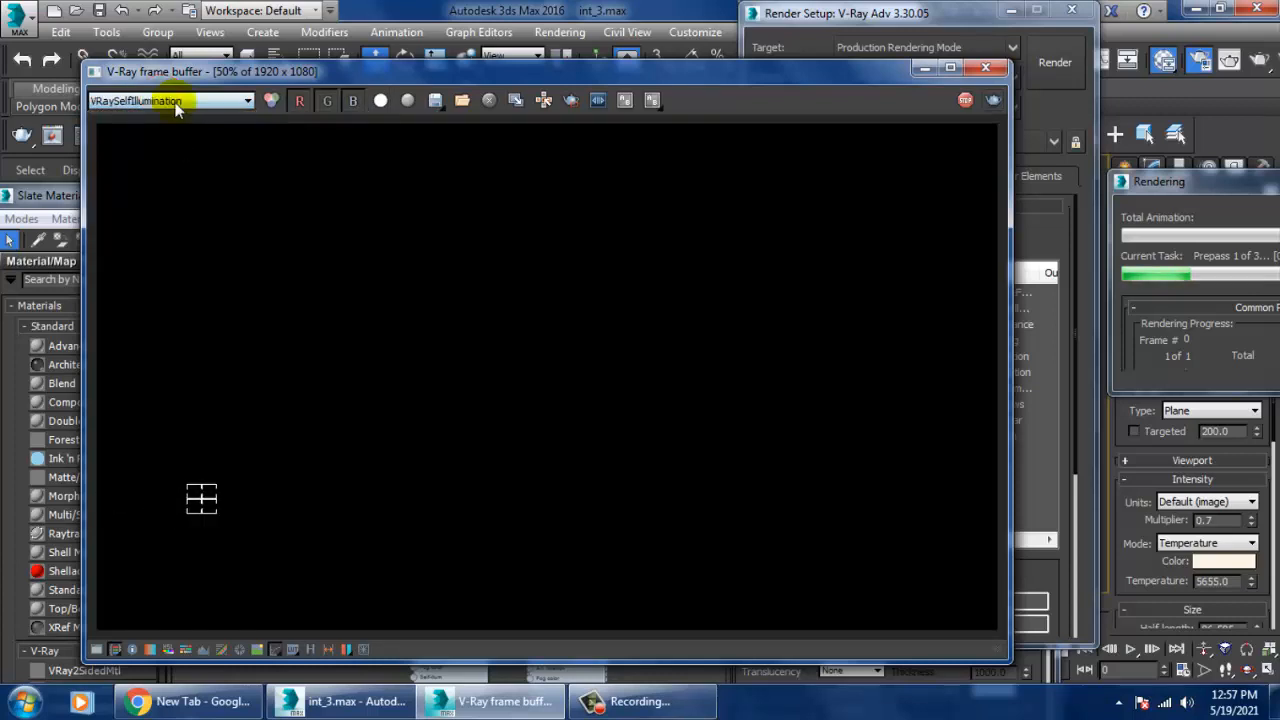
{"action": "left_click", "coordinate": [150, 101]}
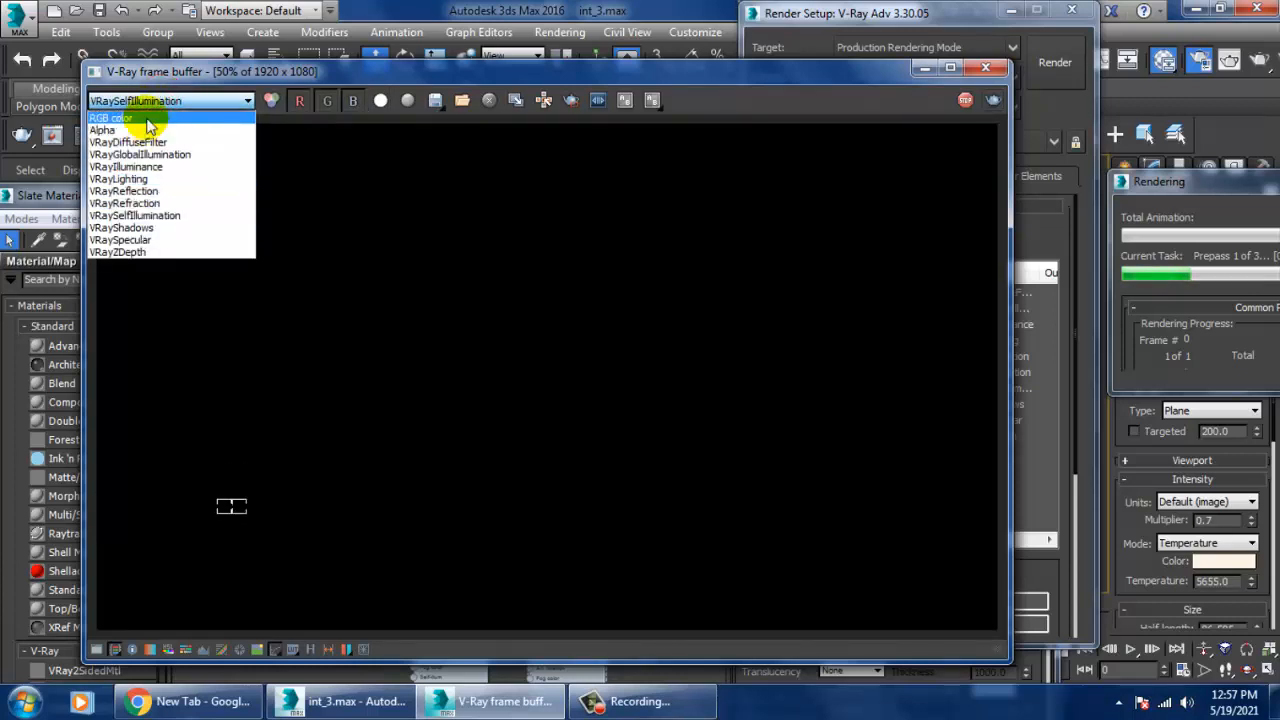
{"action": "left_click", "coordinate": [148, 120]}
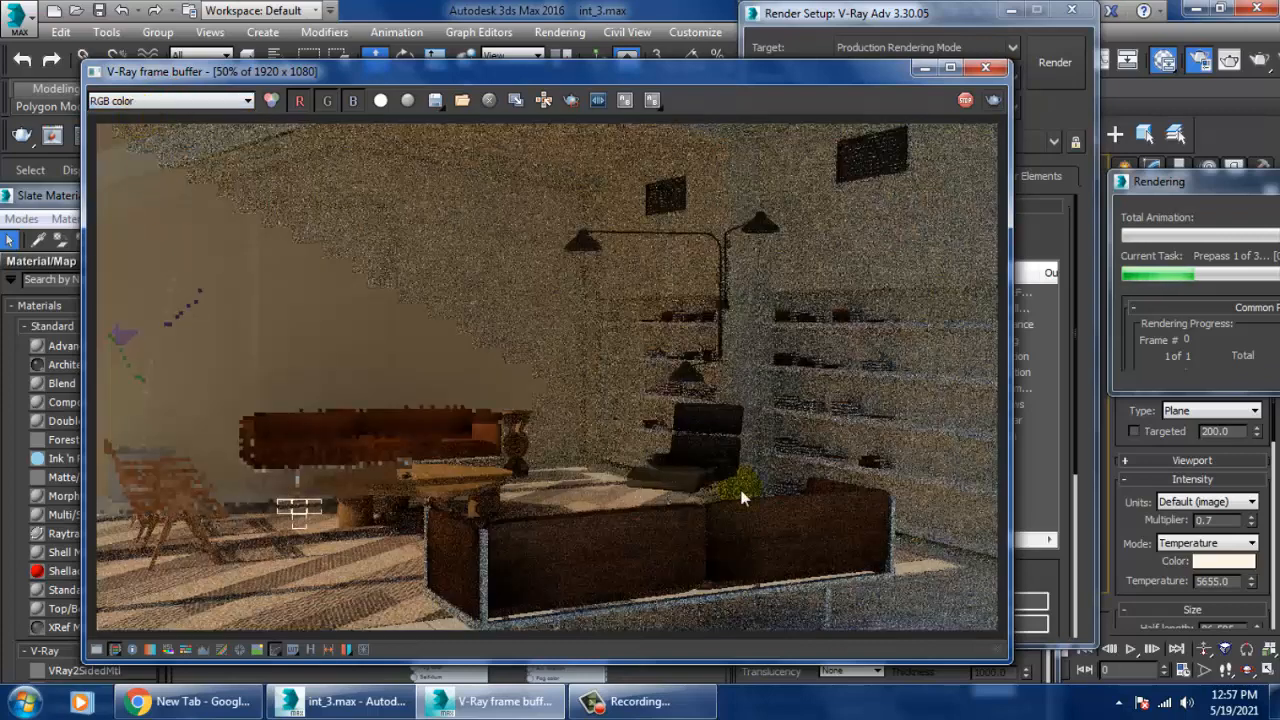